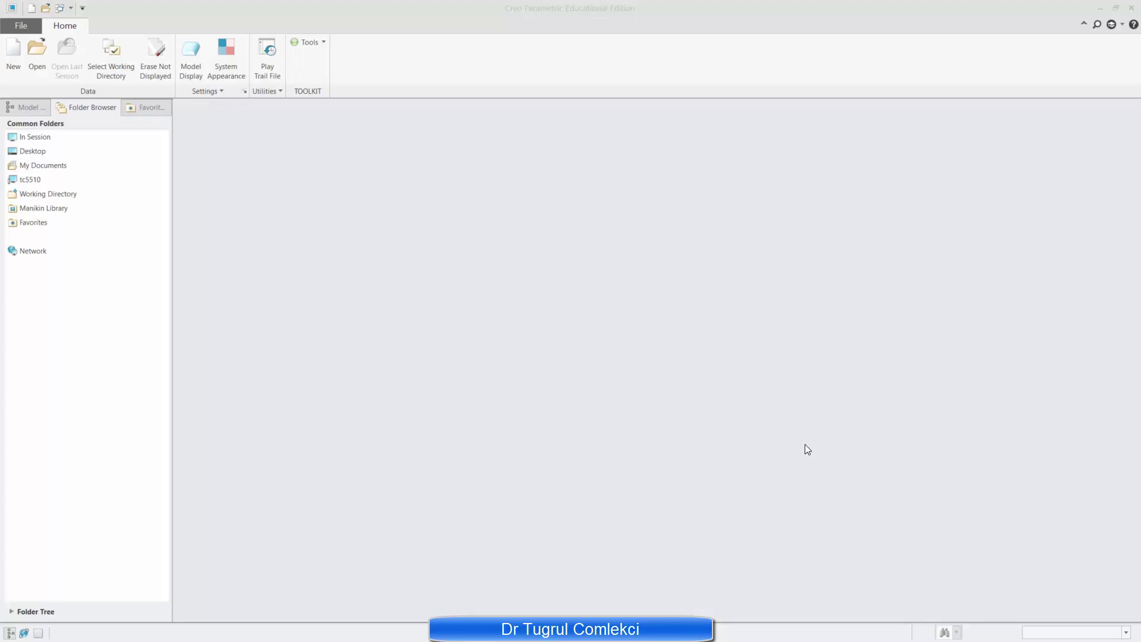
Set the WeekSTC creo folder as working directory and create a new solid part named ibeam
click(111, 56)
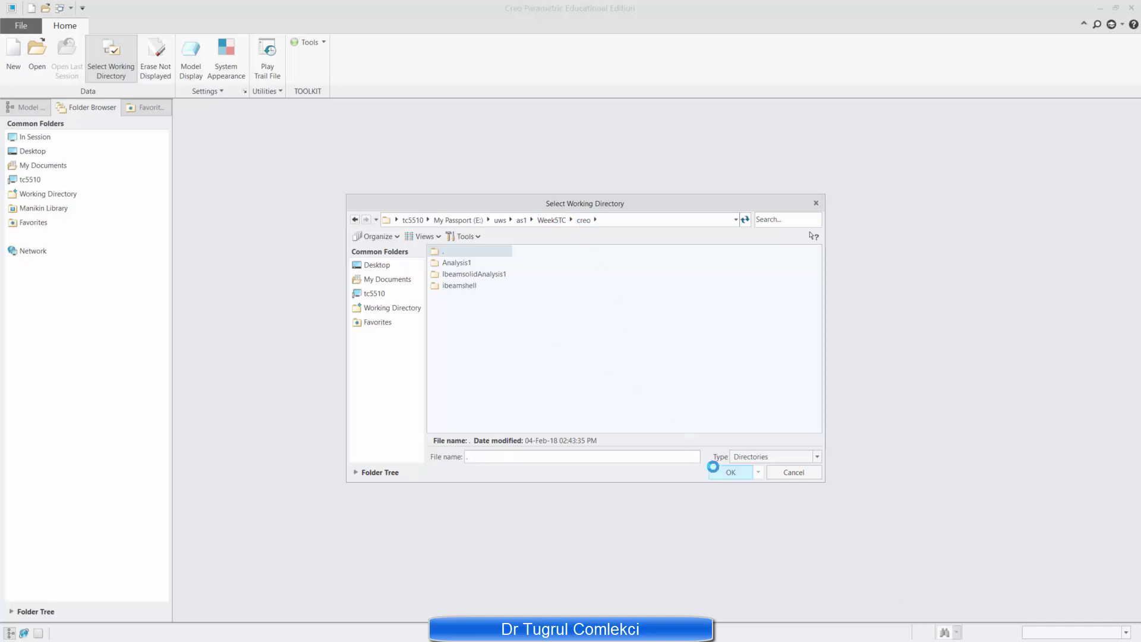
click(726, 471)
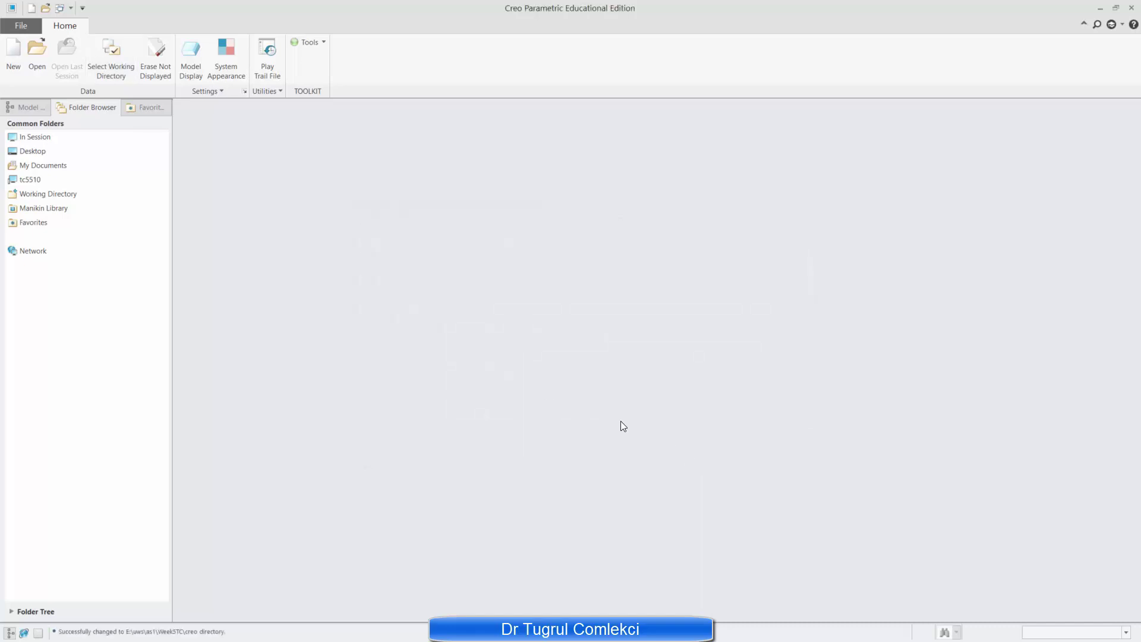
click(19, 61)
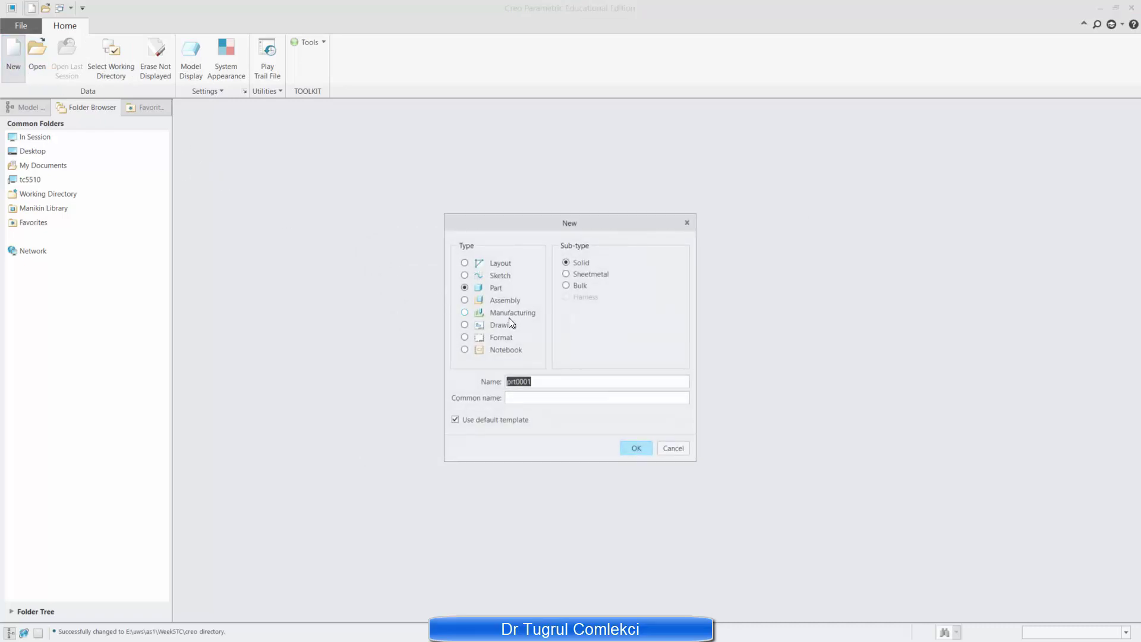
text(ibeam1)
key(Return)
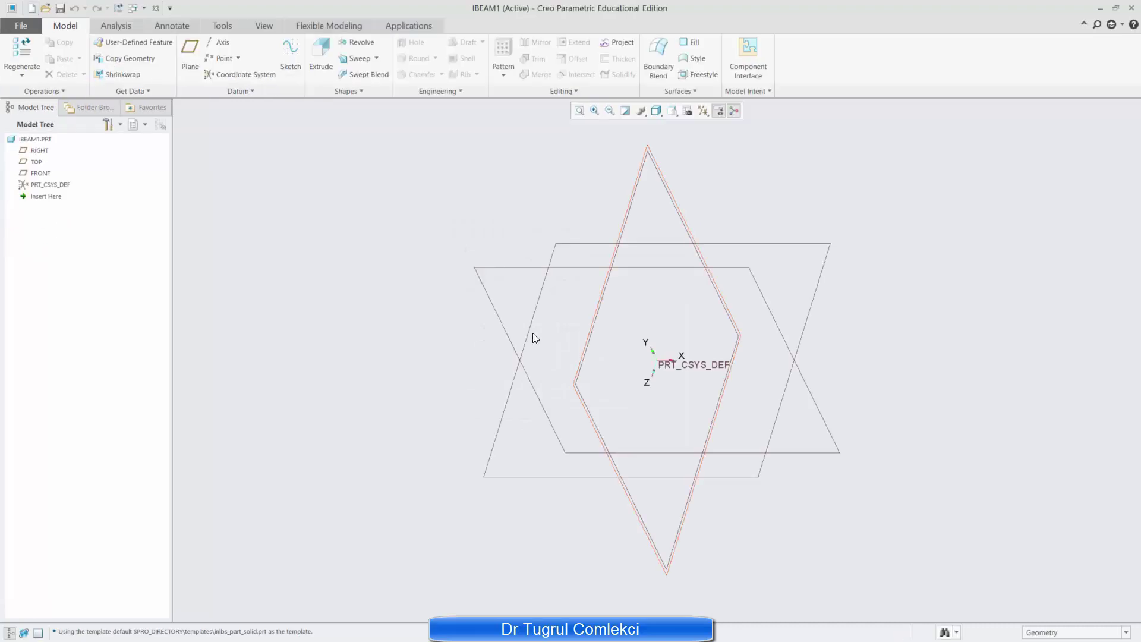
Change the part units to millimeter Newton Second (mmNs), interpreting existing dimensions
click(21, 25)
mouse_move(27, 199)
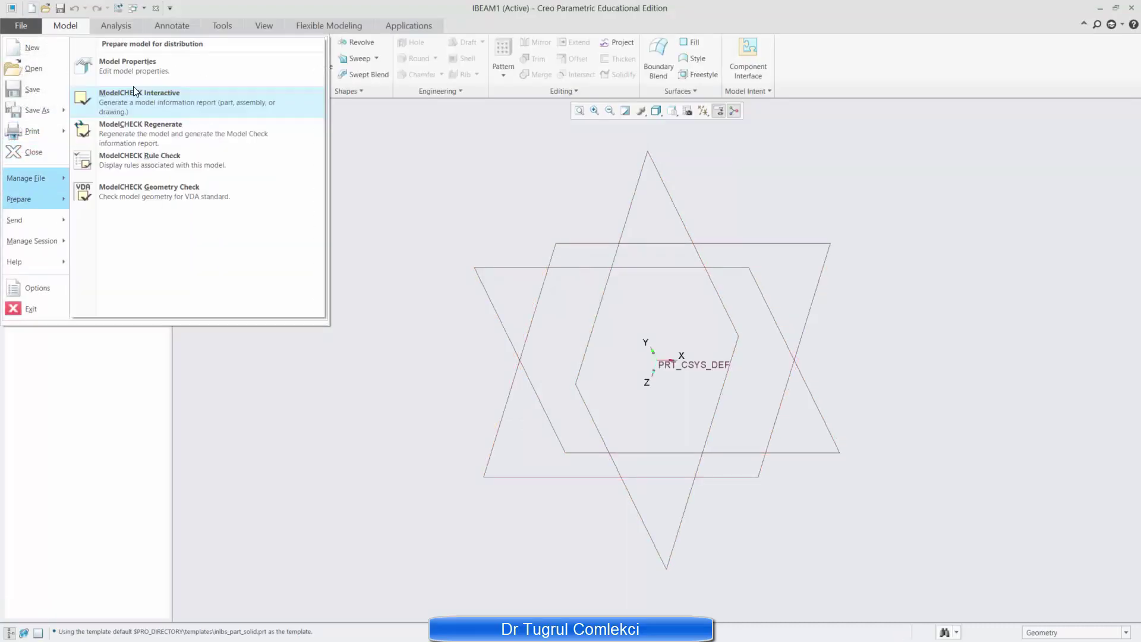
click(164, 89)
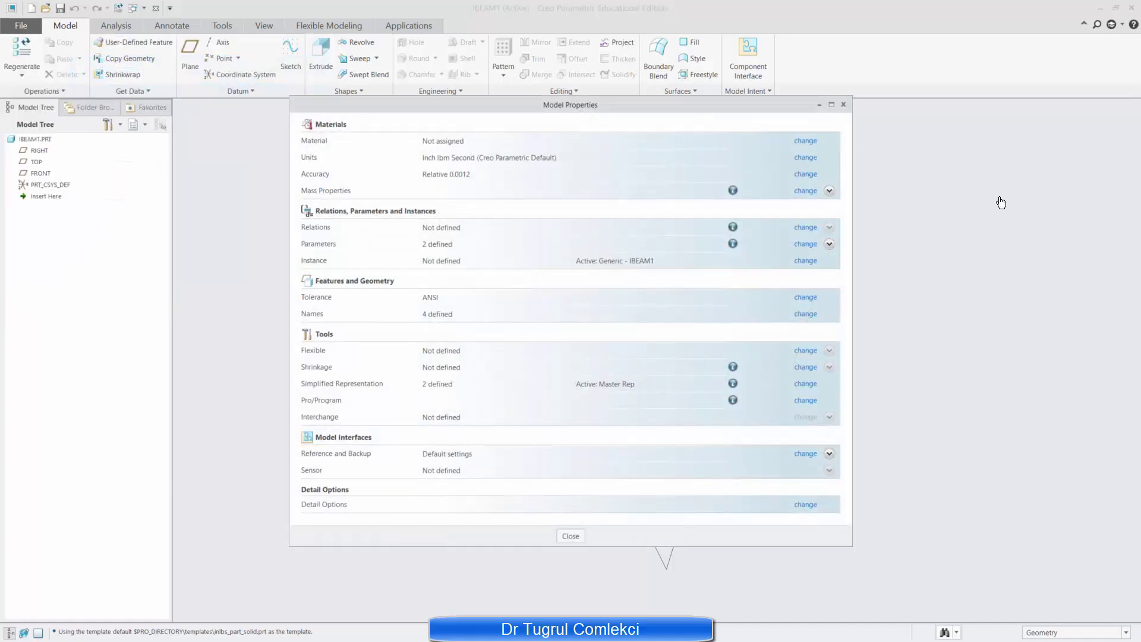
click(801, 158)
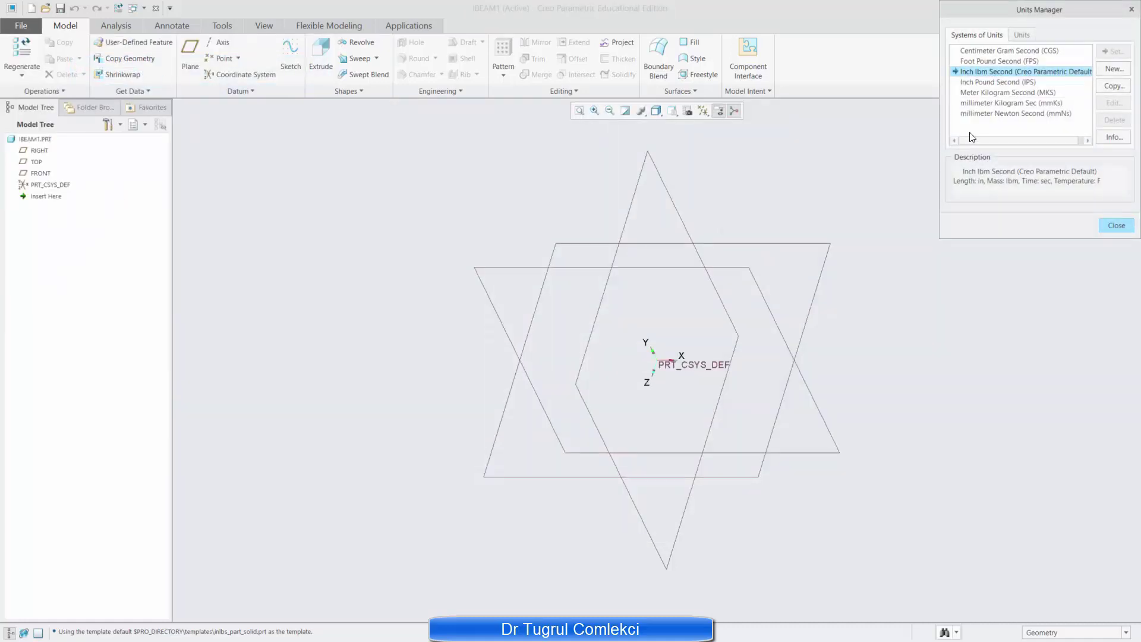
click(977, 113)
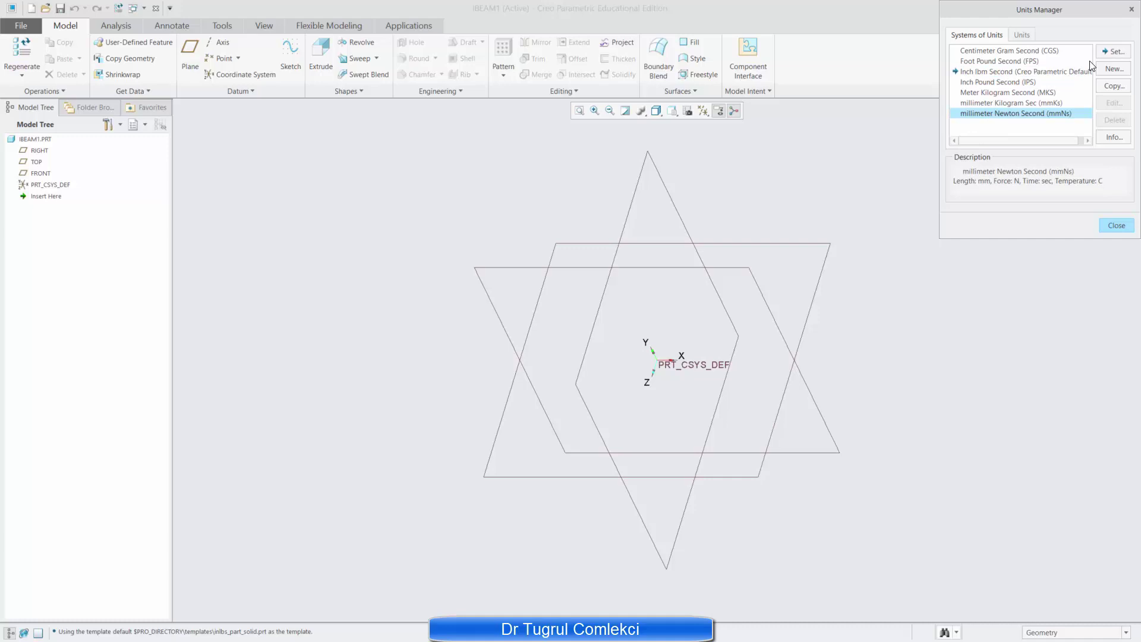
click(1111, 52)
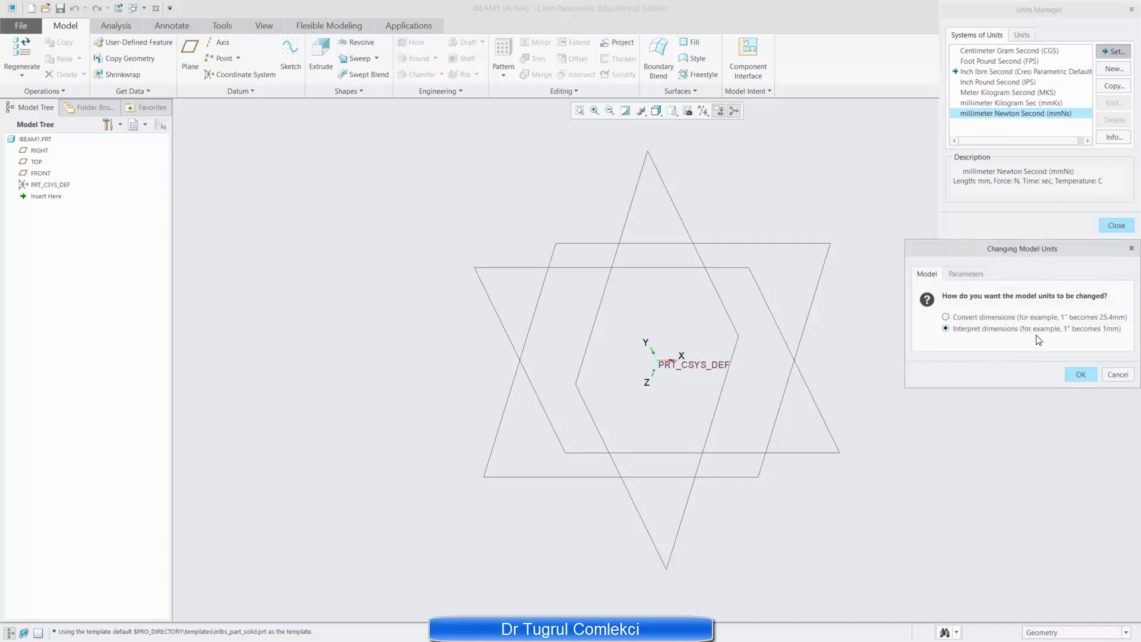
click(1081, 373)
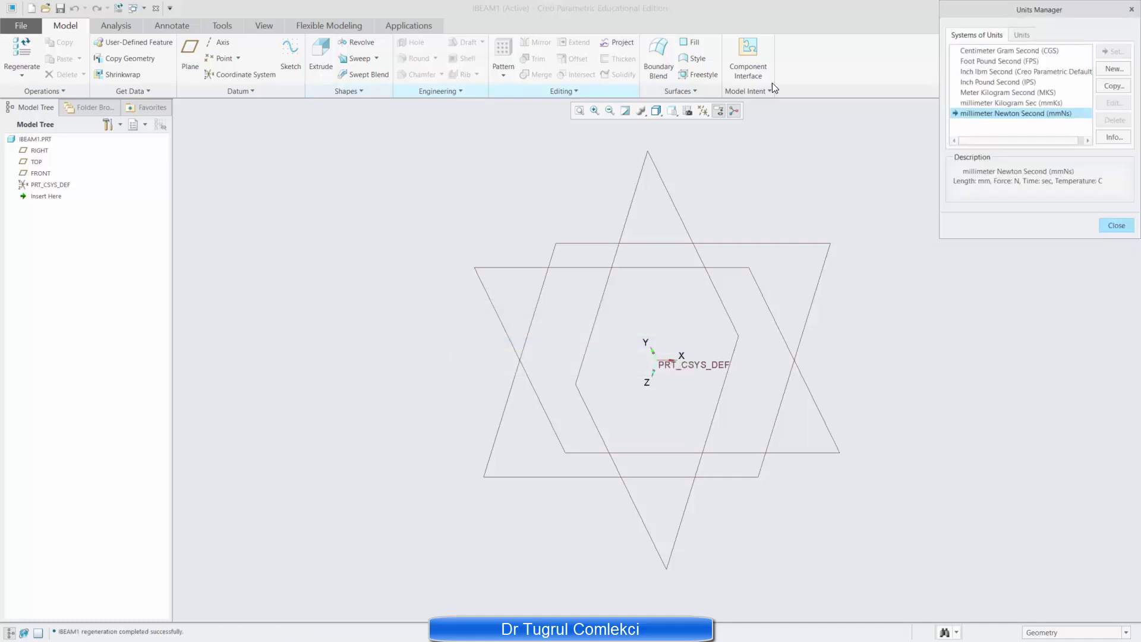
click(1116, 225)
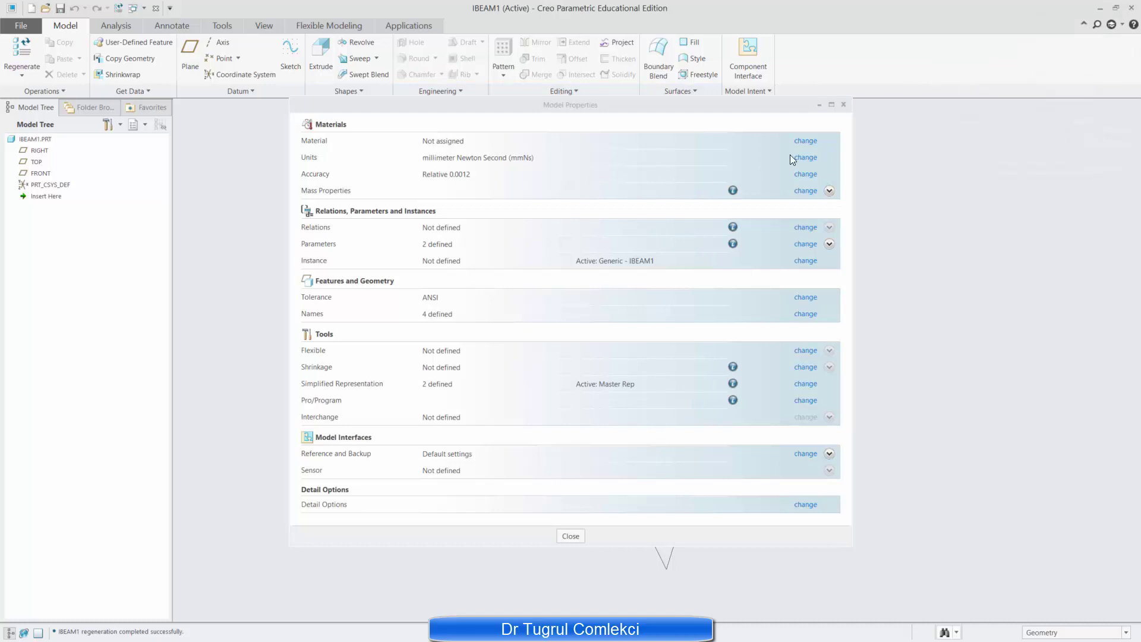
Assign Steel_low_carbon from the Granta Ferrous_metals library as the part material
click(805, 141)
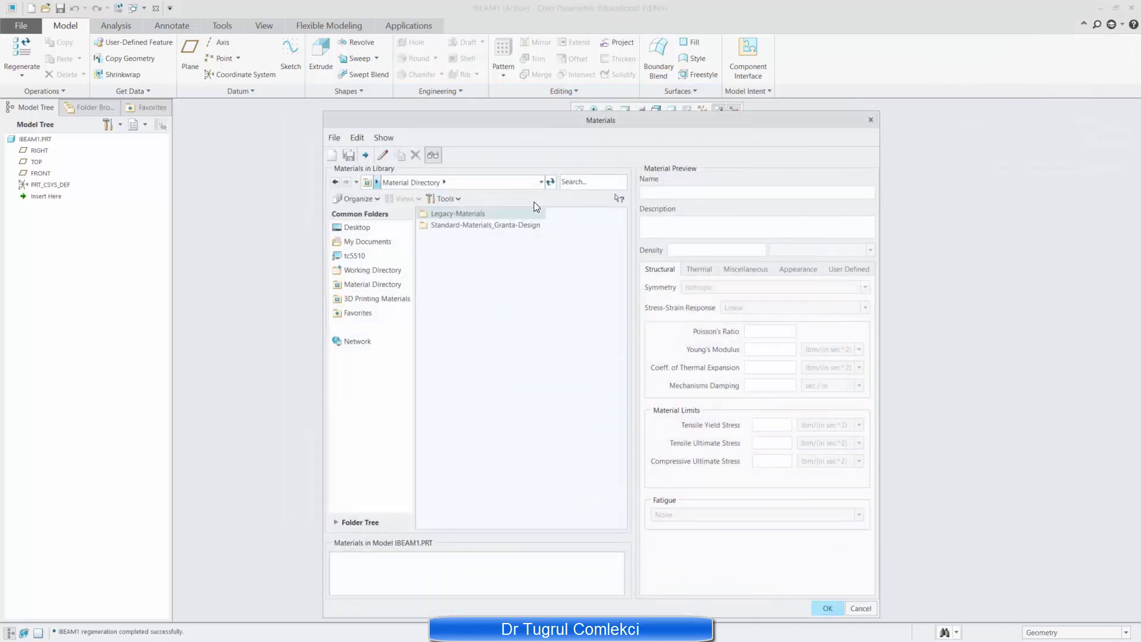
double_click(463, 225)
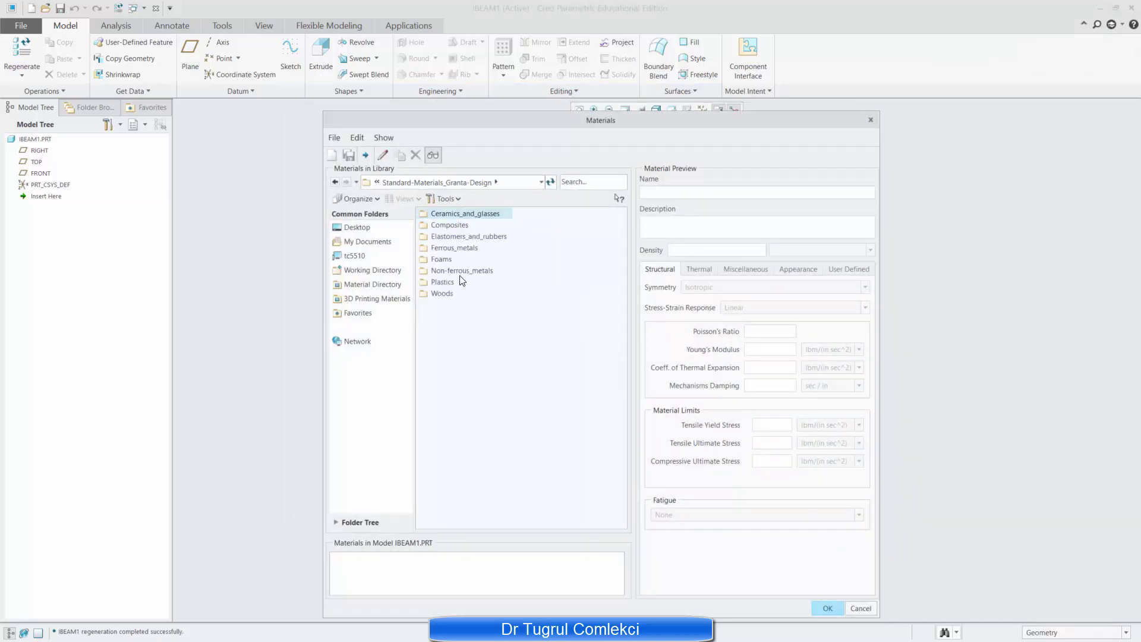
double_click(452, 248)
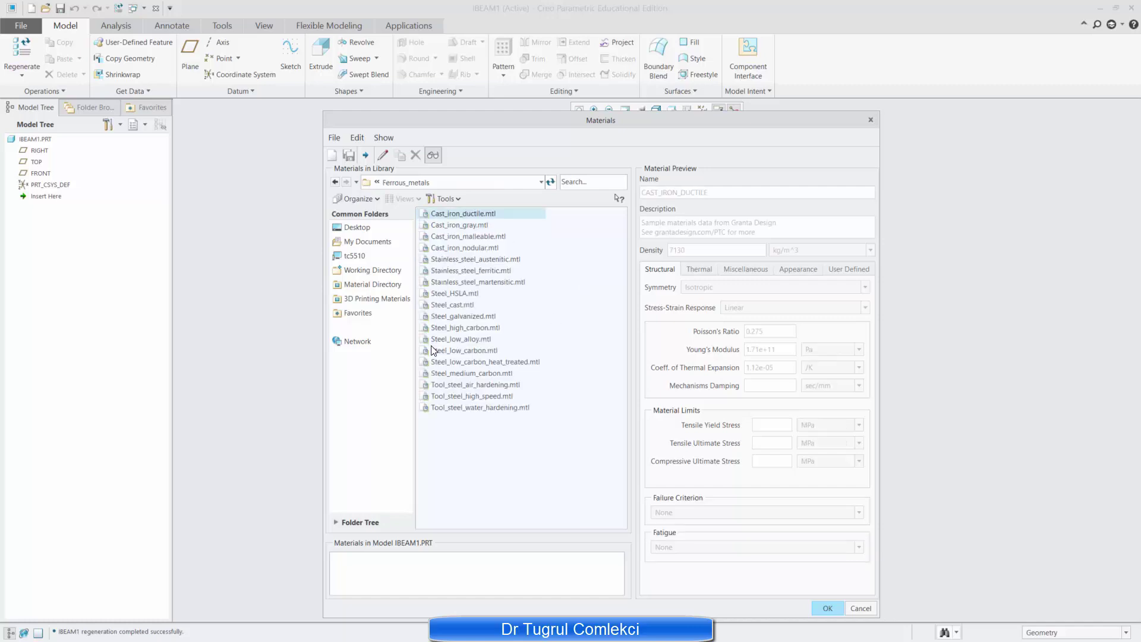
double_click(452, 350)
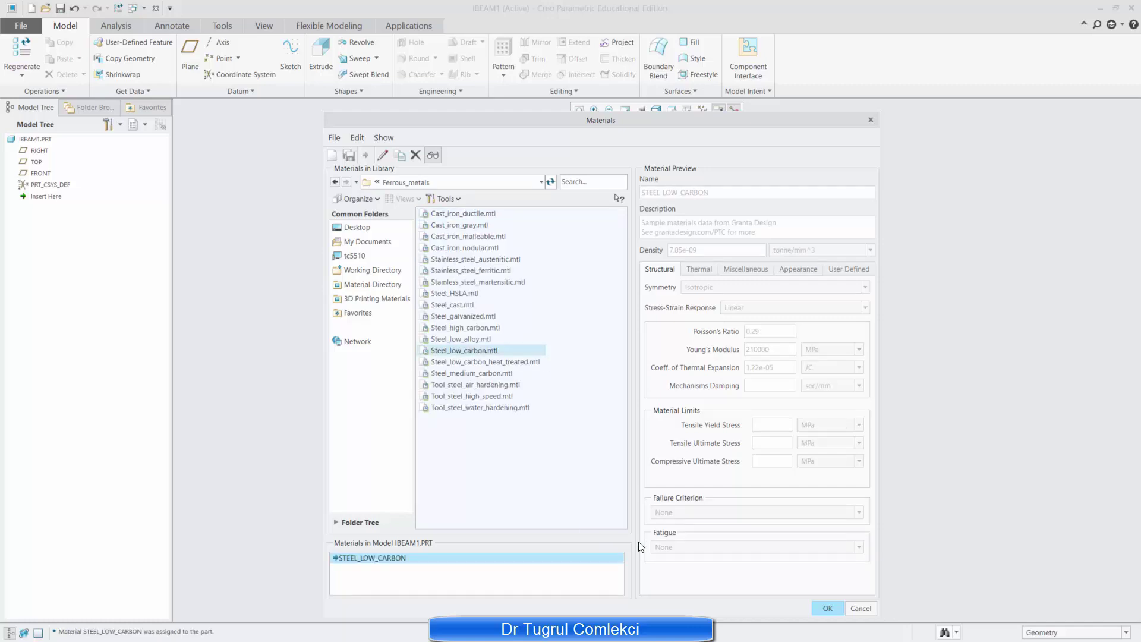
click(827, 608)
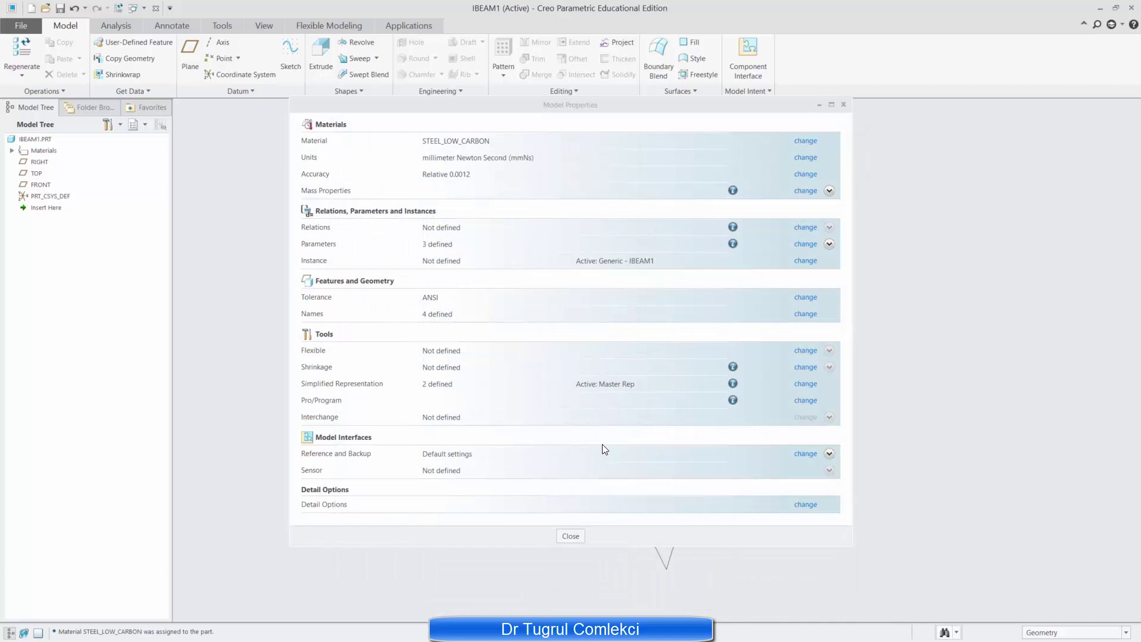
Sketch a horizontal line from the origin on the TOP plane, dimension it 1000, and finish
click(571, 535)
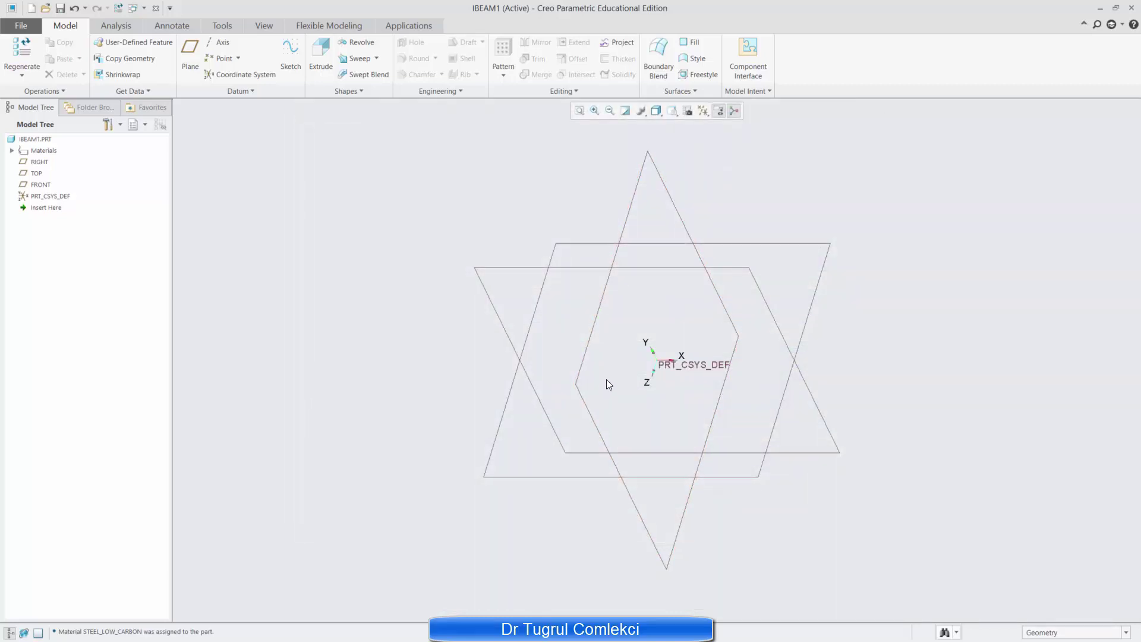
click(713, 477)
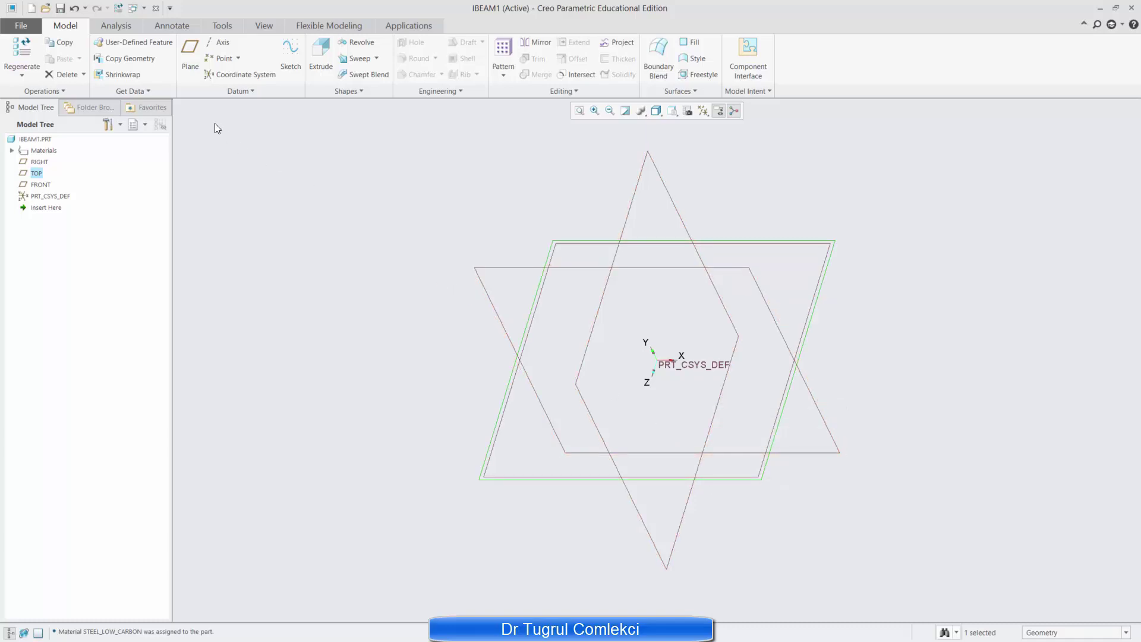
click(289, 55)
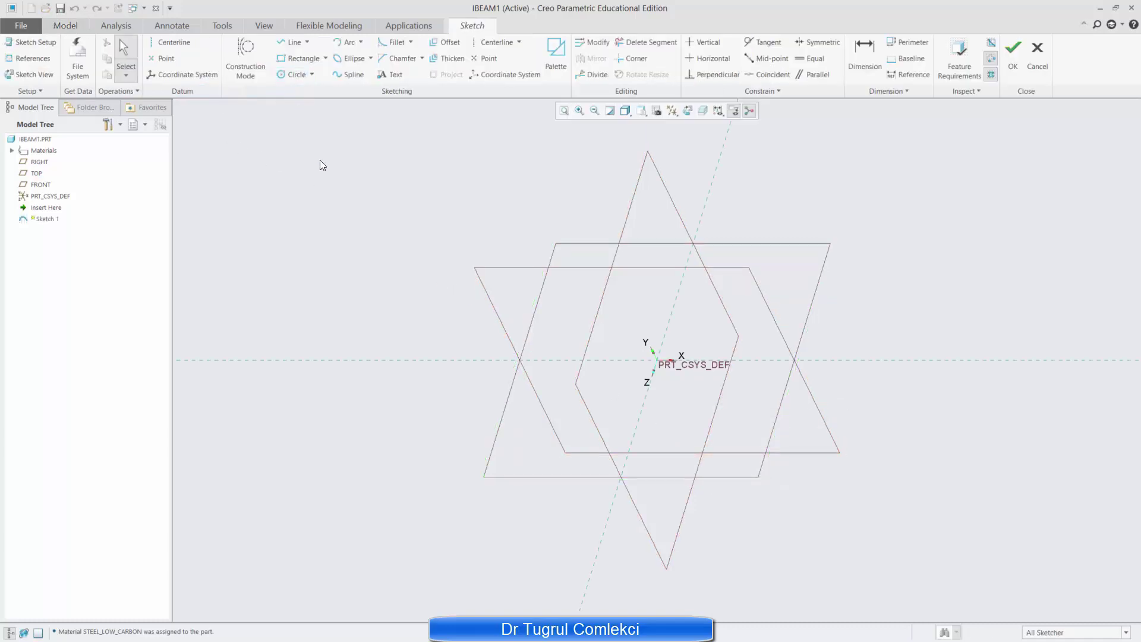
click(291, 42)
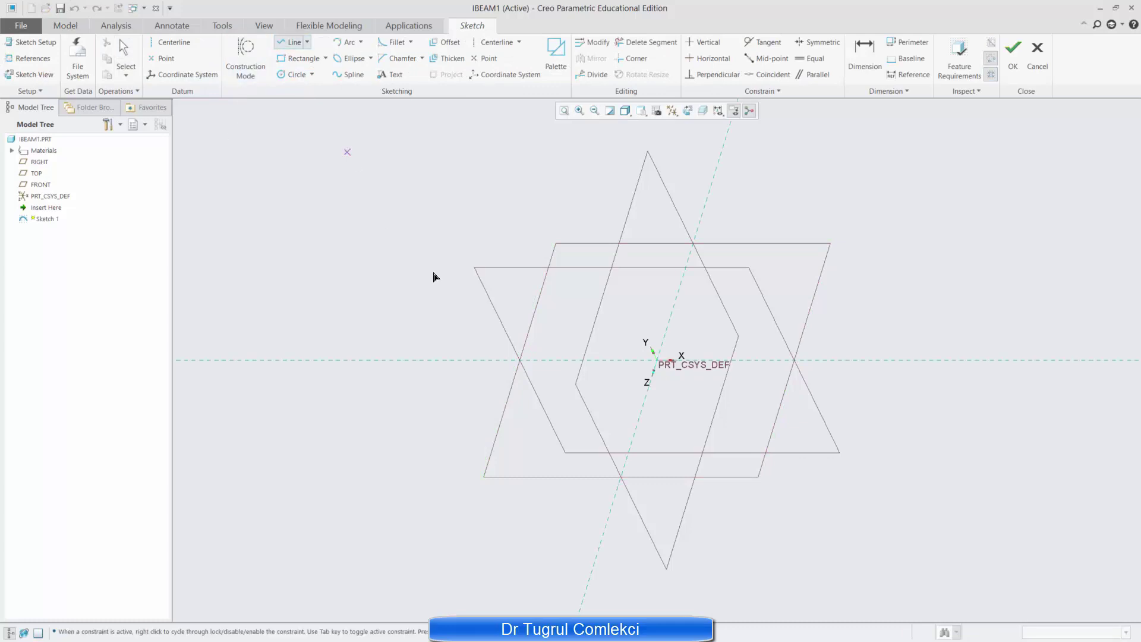
click(659, 360)
click(746, 360)
middle_click(749, 359)
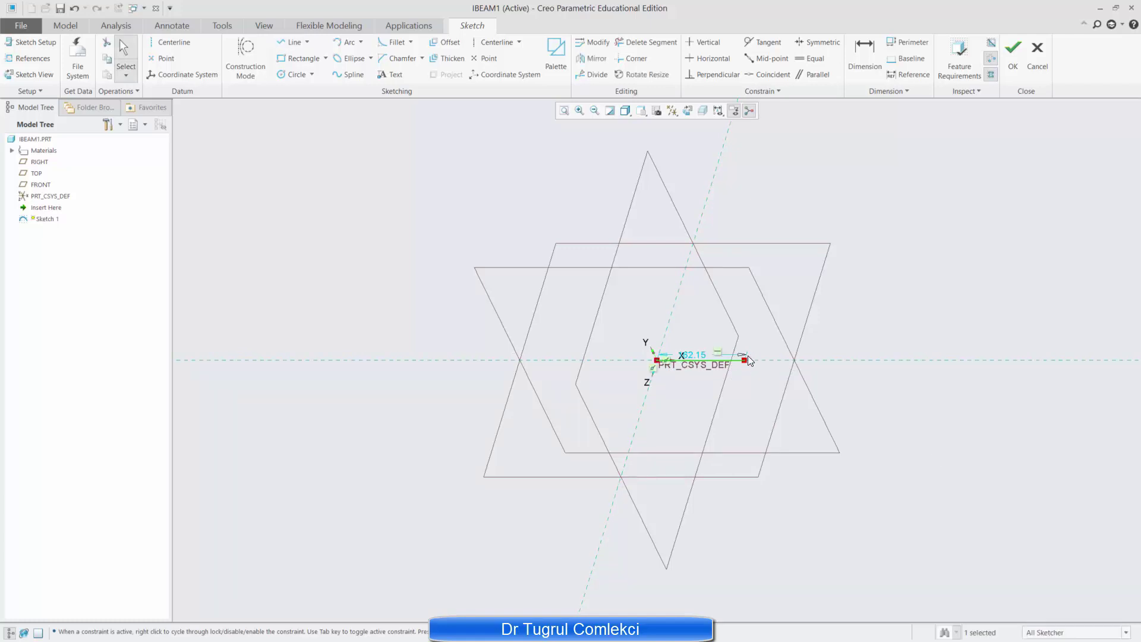
scroll(707, 373, up, 3)
double_click(682, 350)
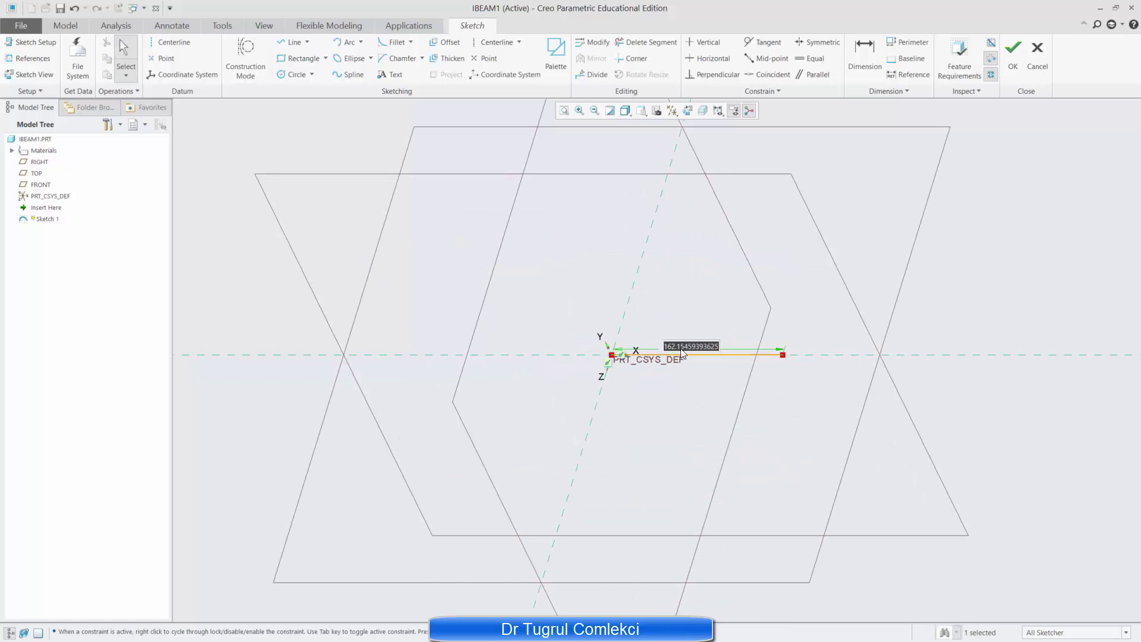
text(1000)
key(Return)
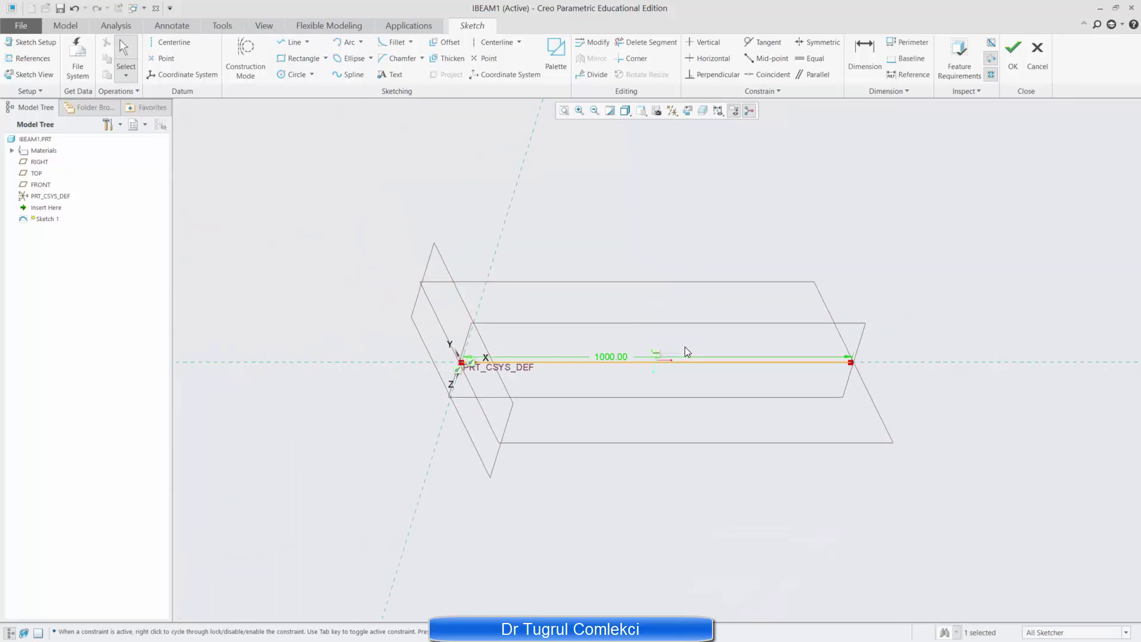
click(1013, 59)
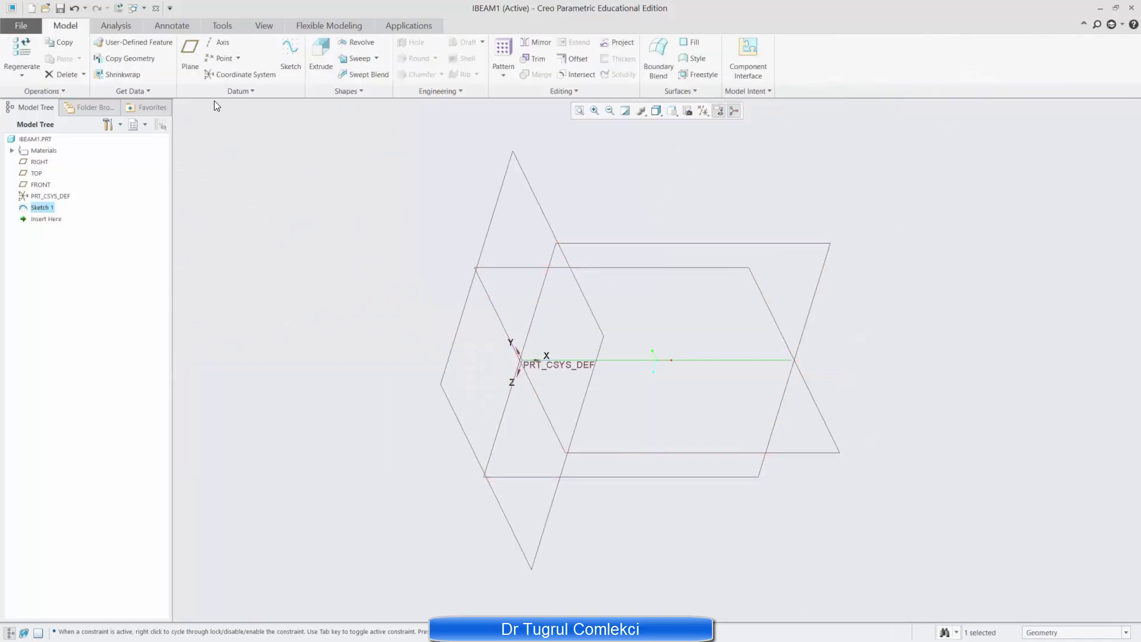
Start a new sketch on the TOP datum plane
click(285, 70)
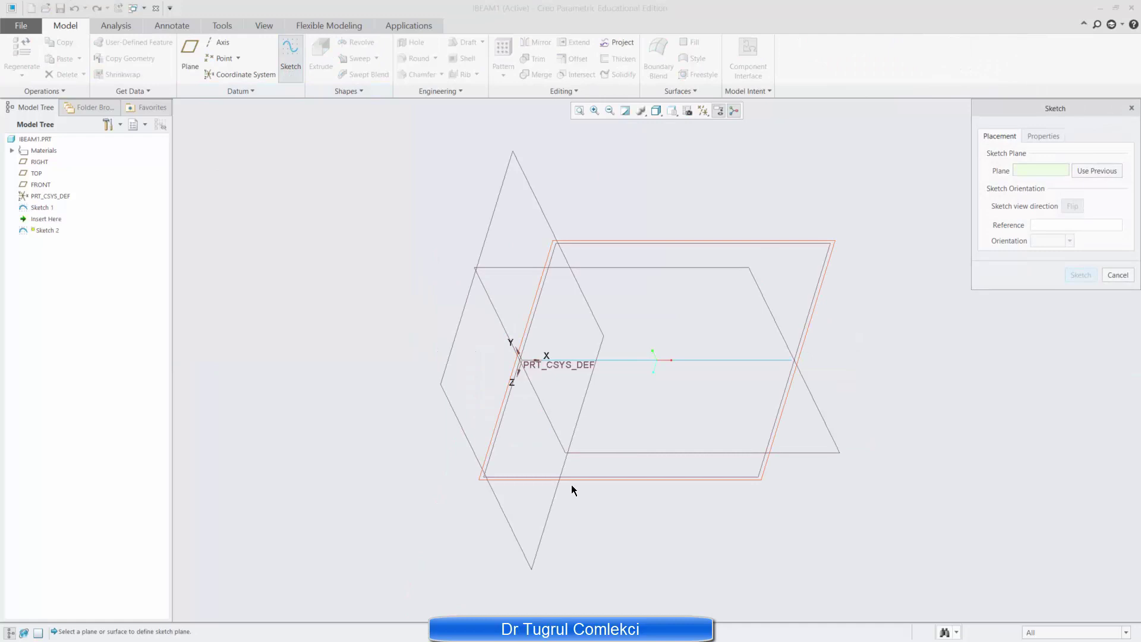
click(629, 477)
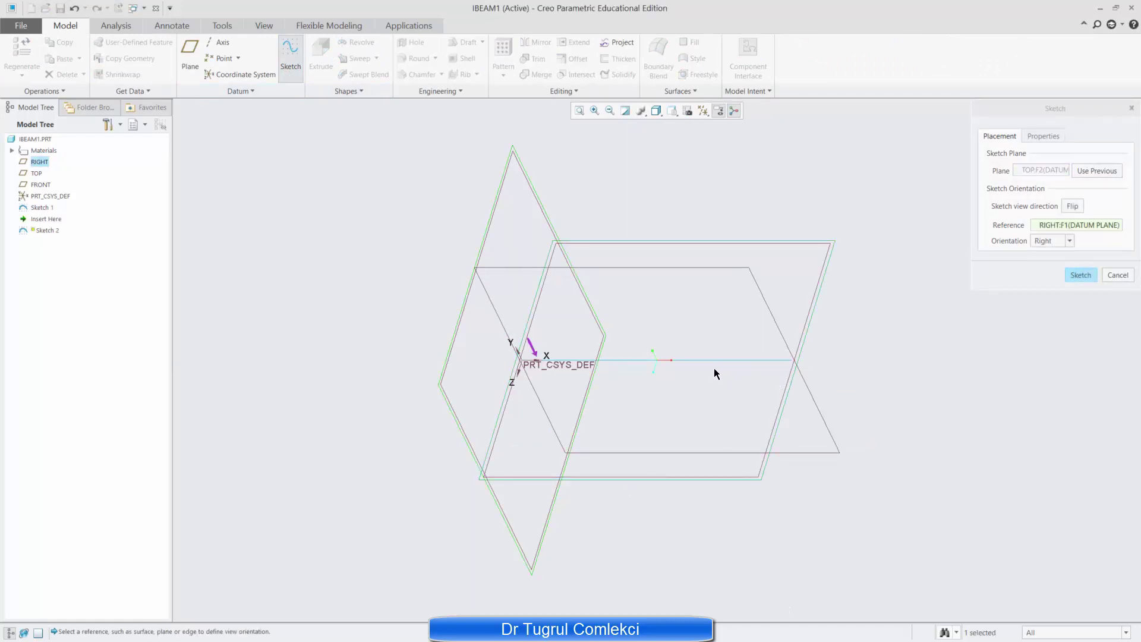
click(1080, 275)
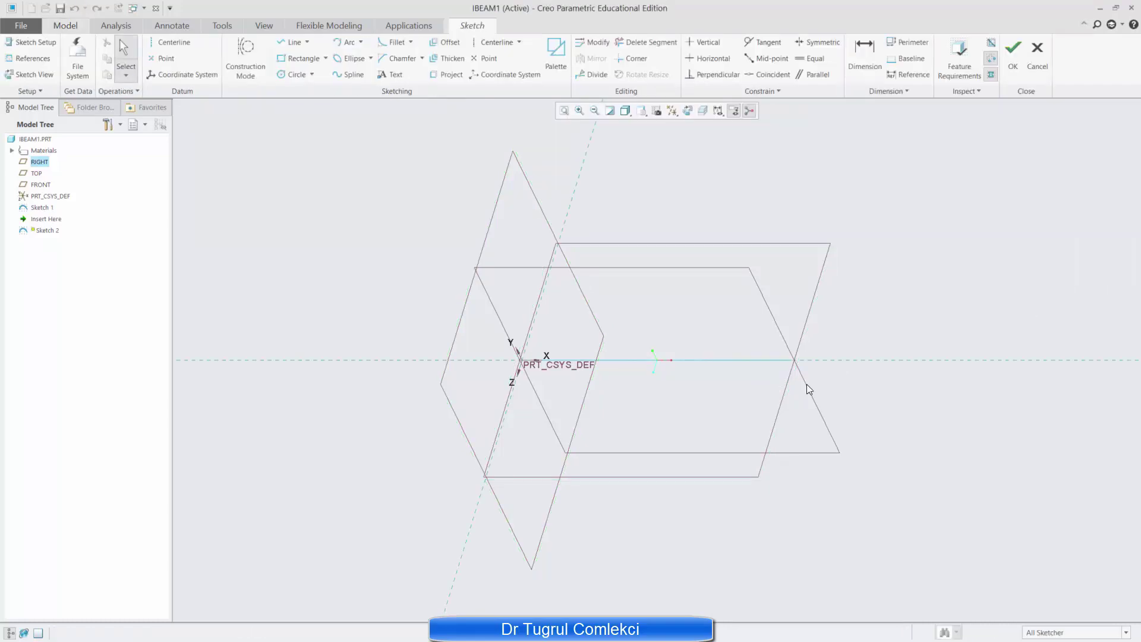
click(295, 45)
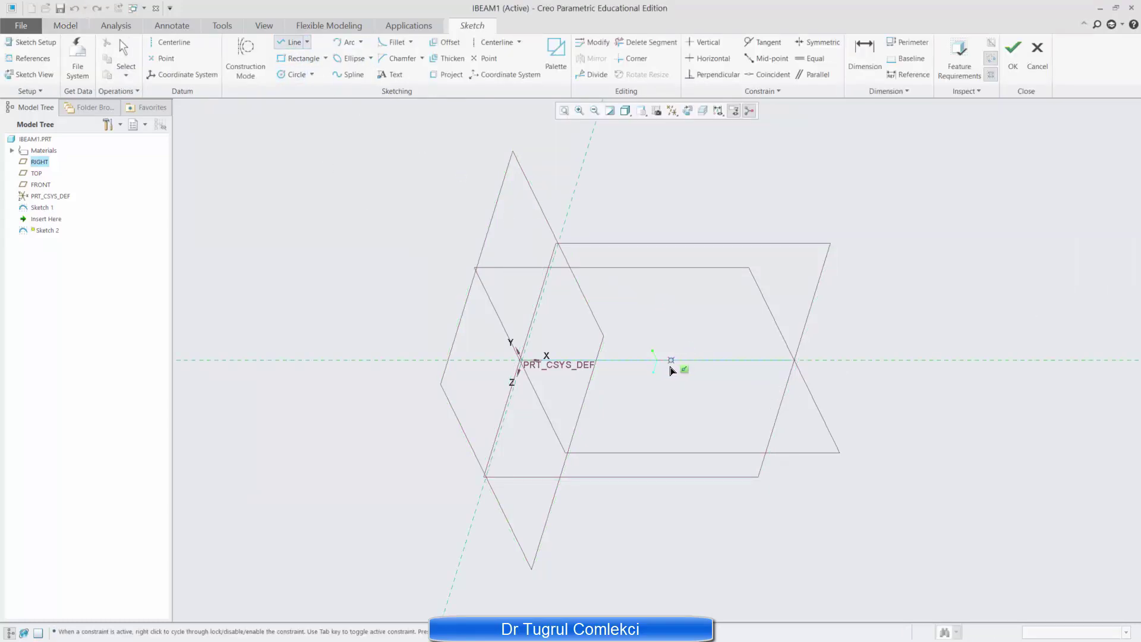
scroll(671, 369, up, 3)
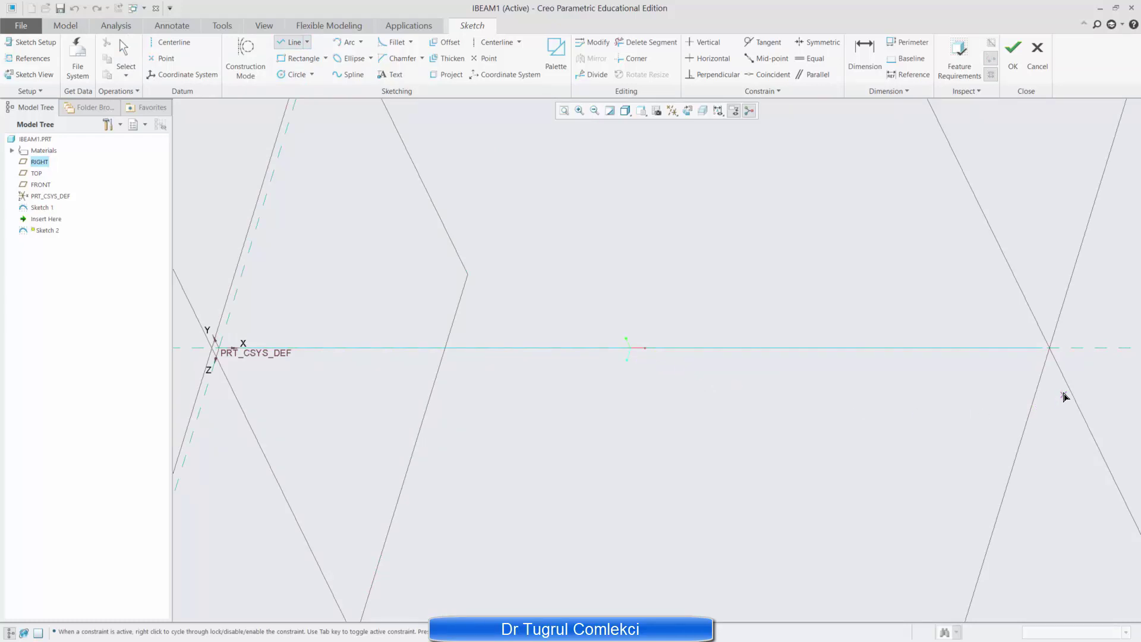
scroll(1052, 362, down, 5)
Draw a line from Sketch 1's far end along X, dimension it 1000, and finish
click(1051, 365)
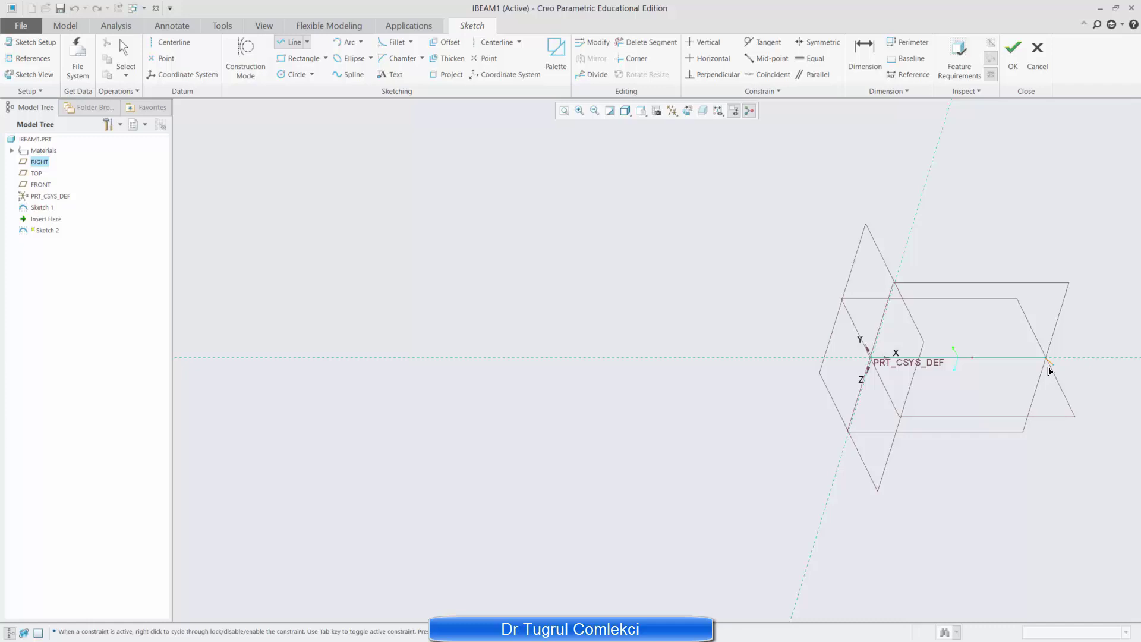
scroll(1051, 365, up, 8)
scroll(675, 399, down, 8)
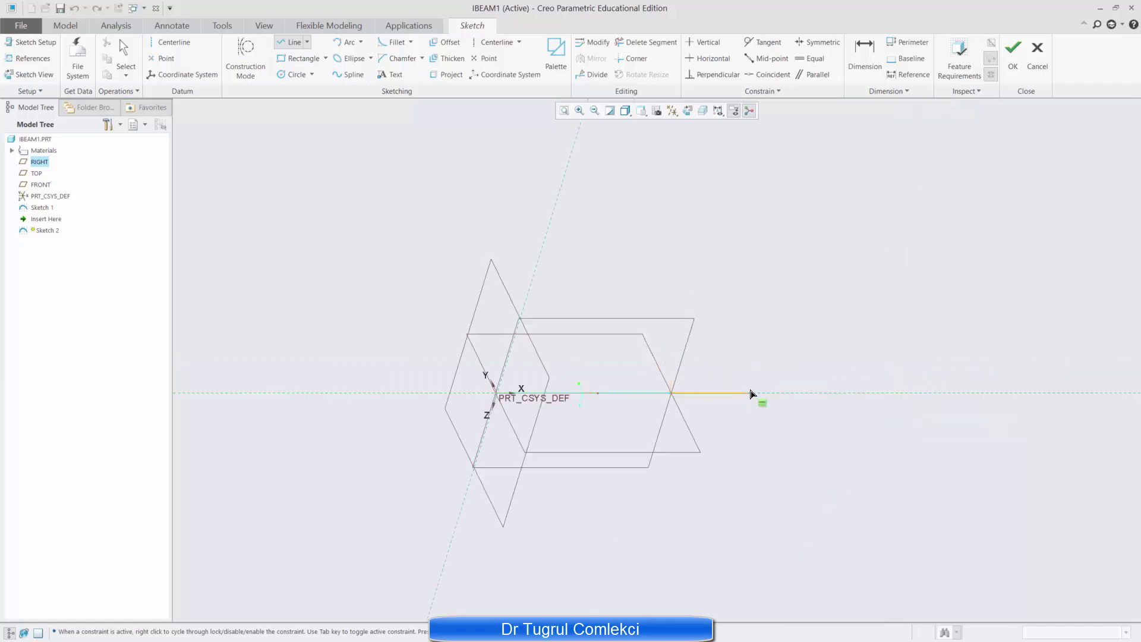
click(793, 392)
middle_click(793, 392)
middle_click(807, 370)
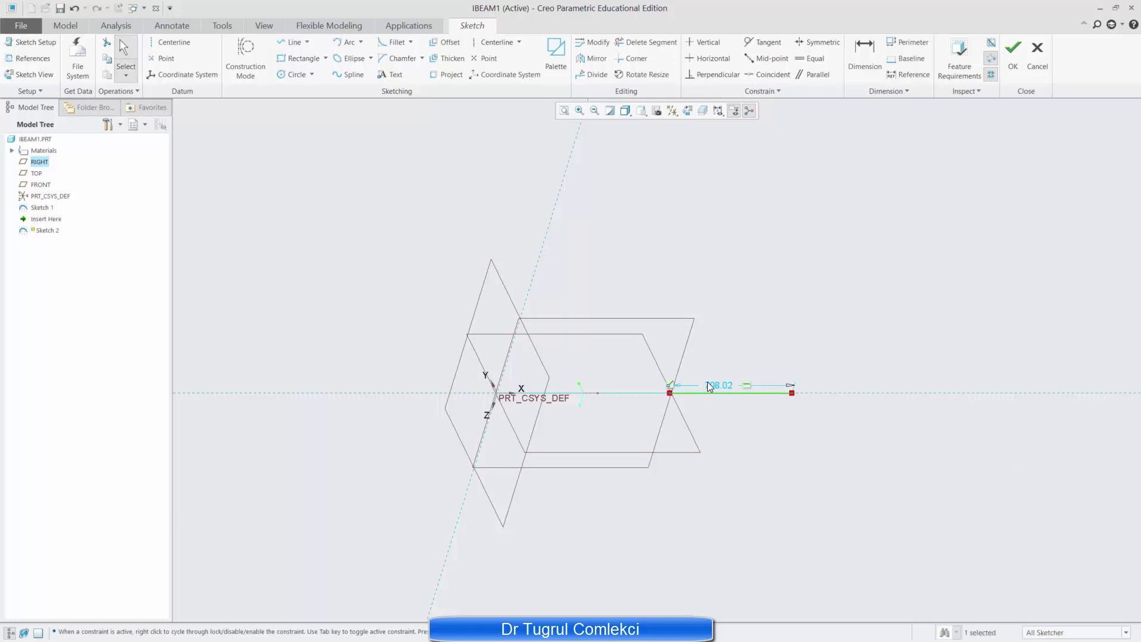
text(1000)
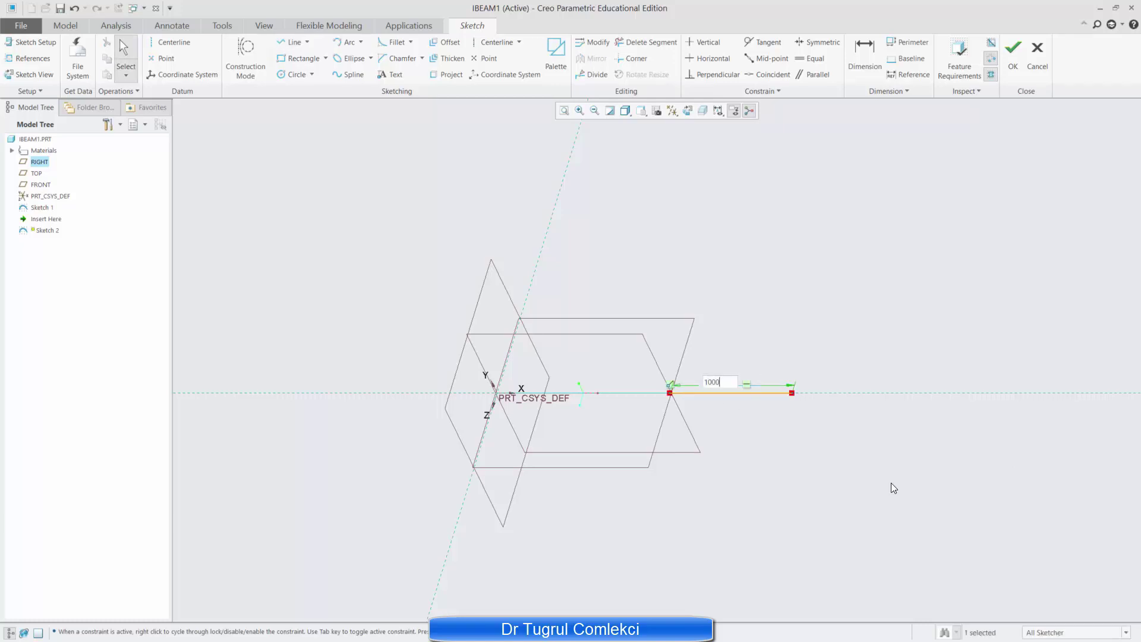
key(Return)
click(1013, 56)
scroll(630, 413, down, 2)
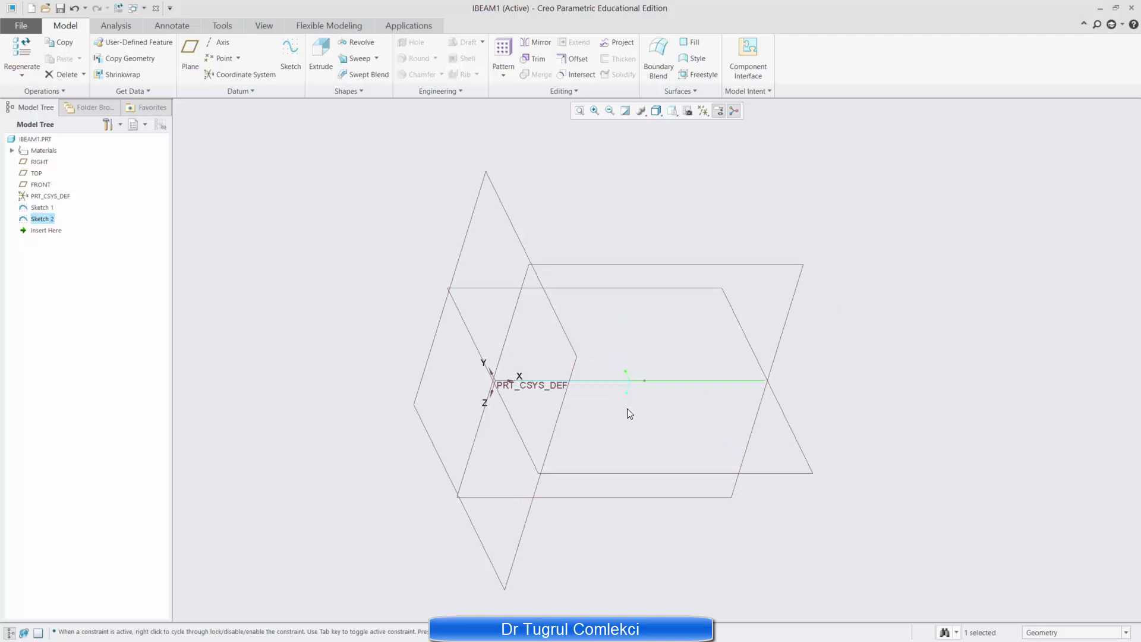
click(591, 380)
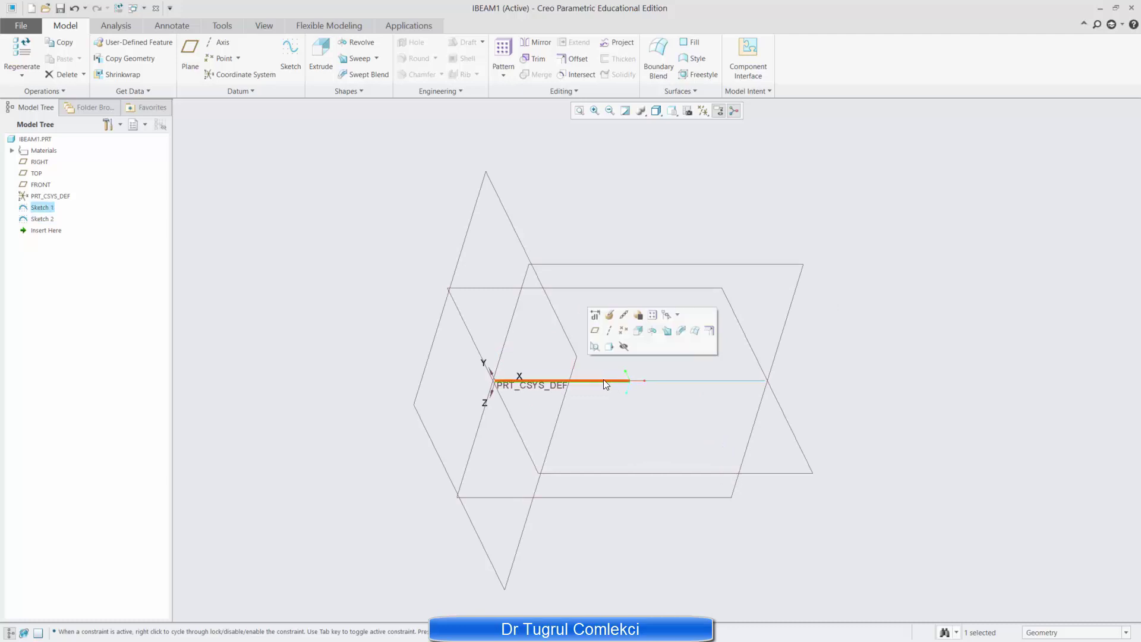
click(674, 380)
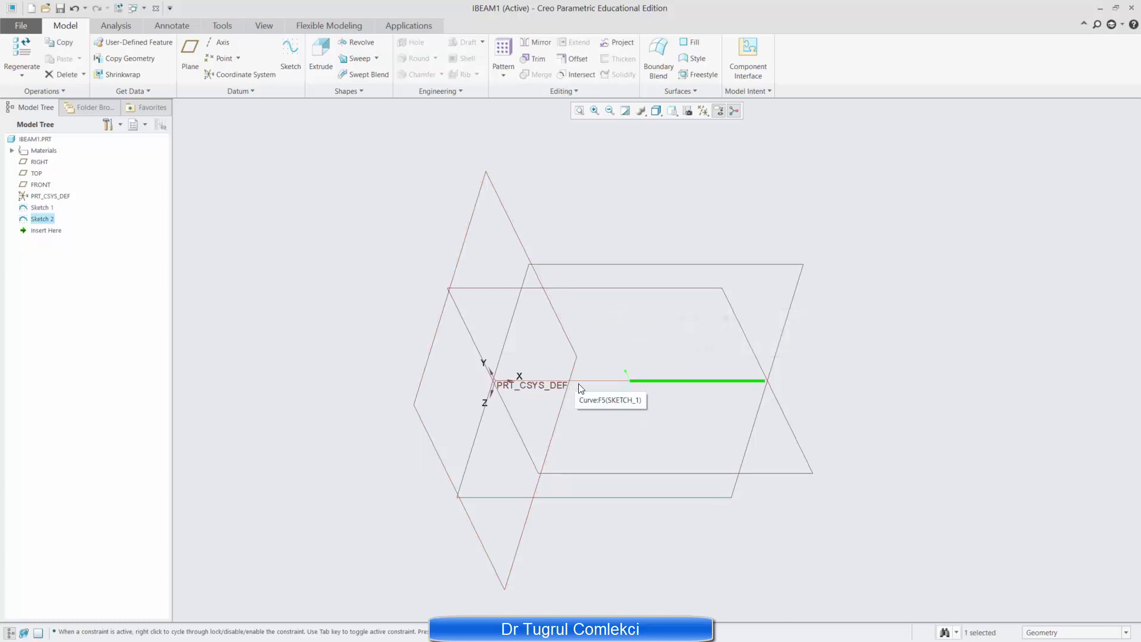
mouse_move(700, 384)
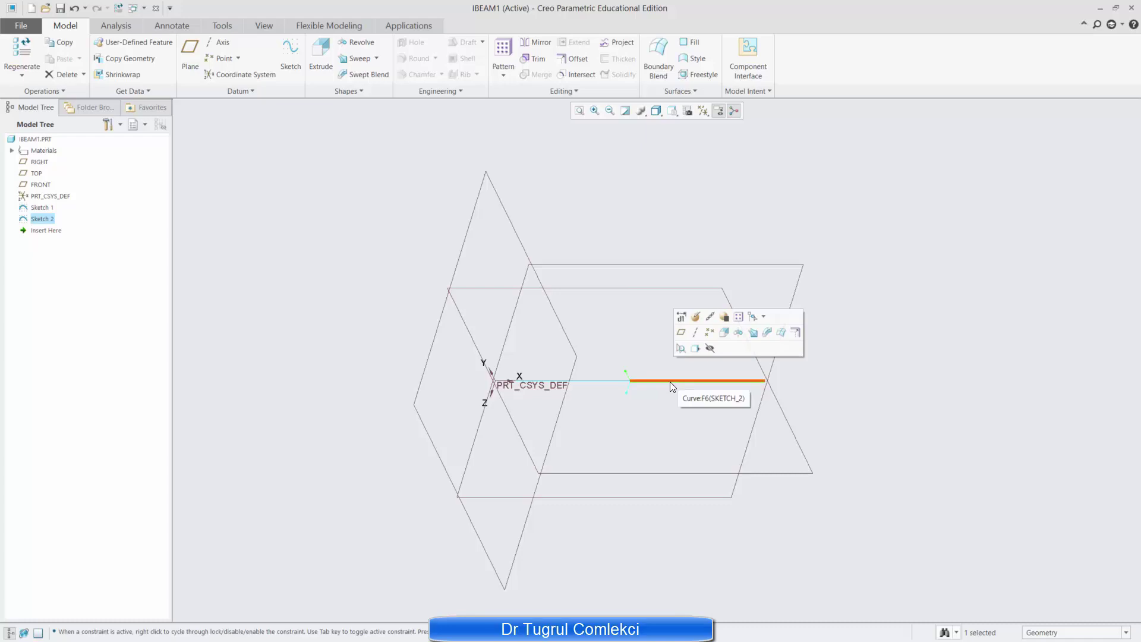
Switch to Creo Simulate structure mode and bring up the Beam Sections manager
click(562, 230)
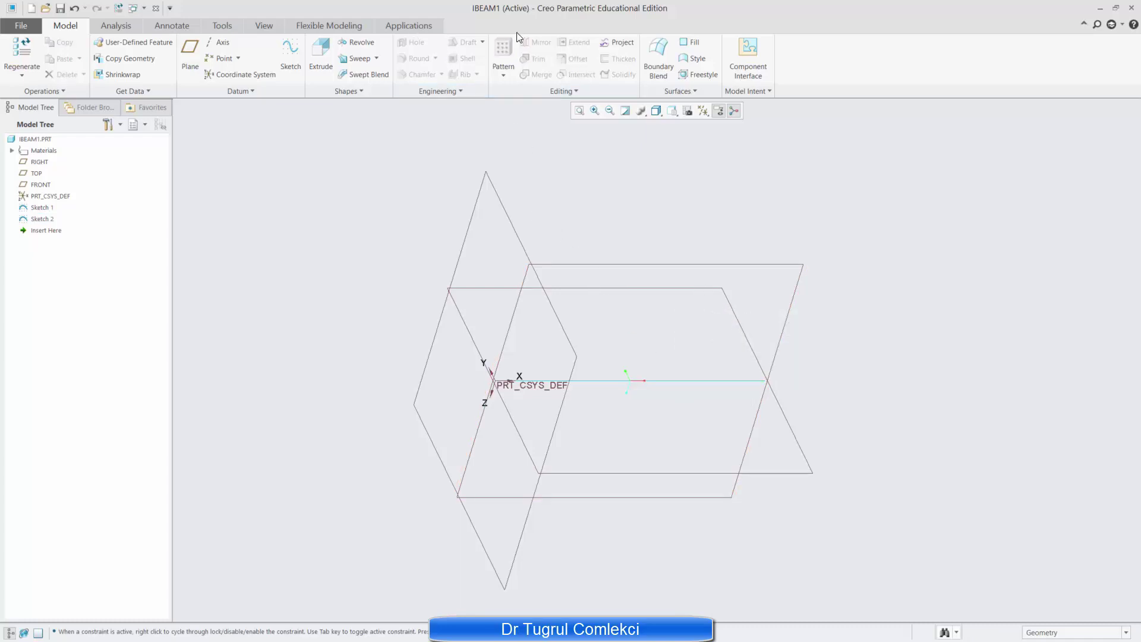
scroll(518, 34, down, 5)
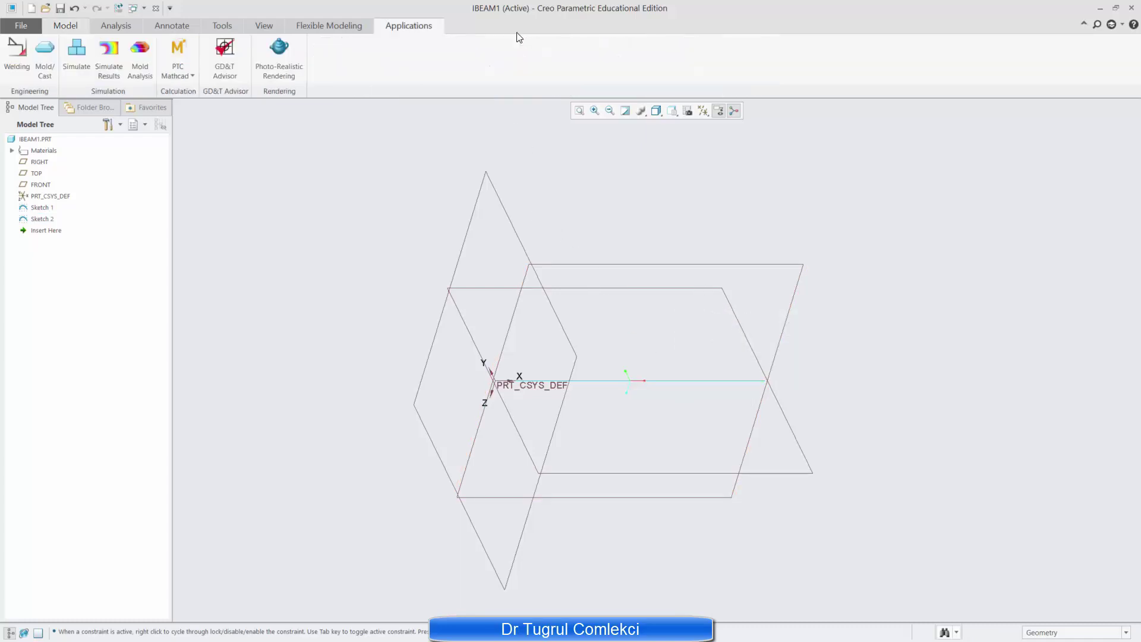
click(76, 53)
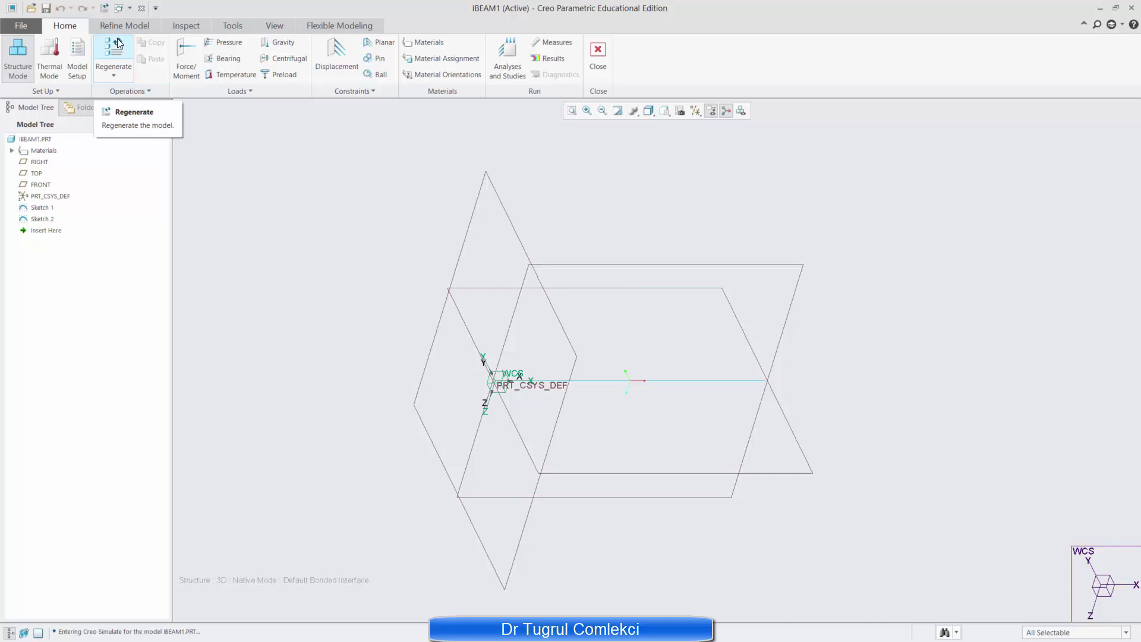
click(151, 30)
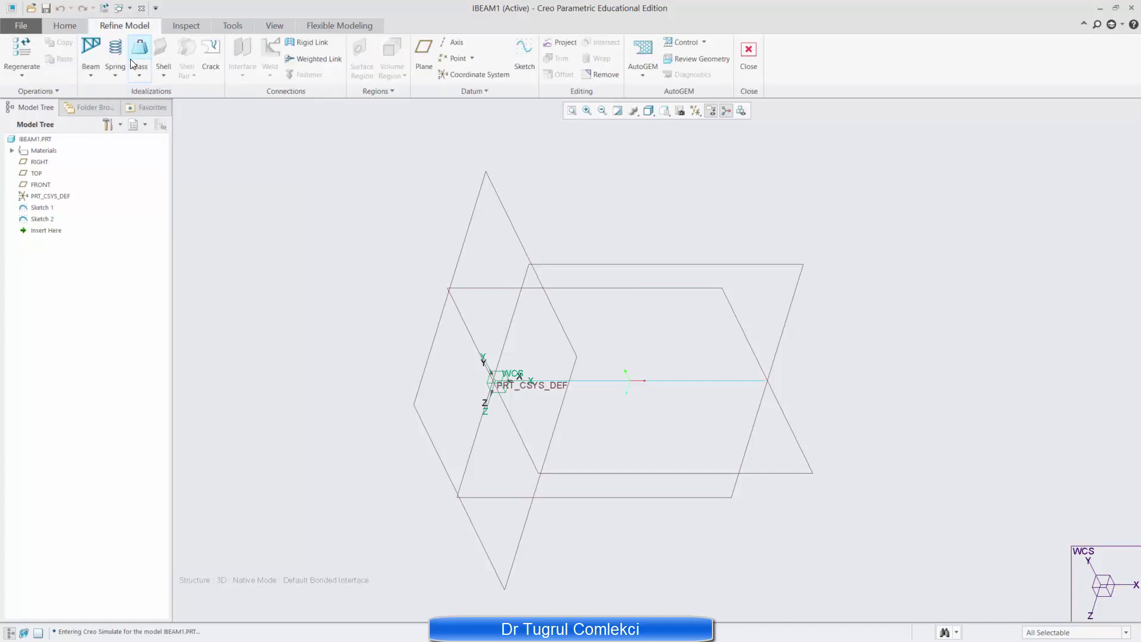
click(92, 74)
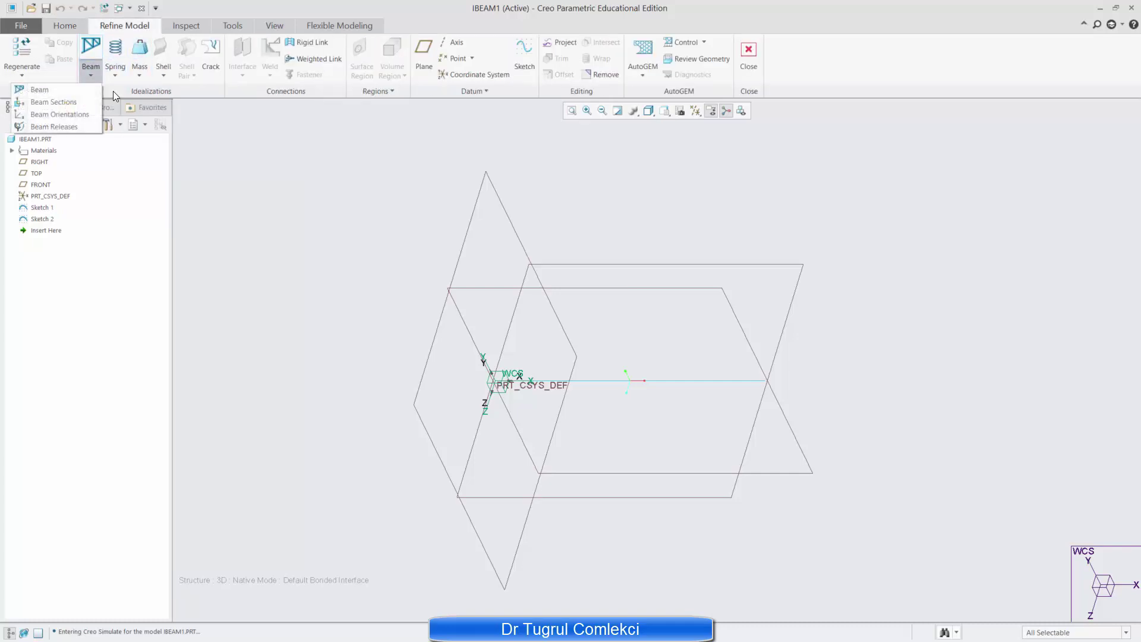
click(69, 102)
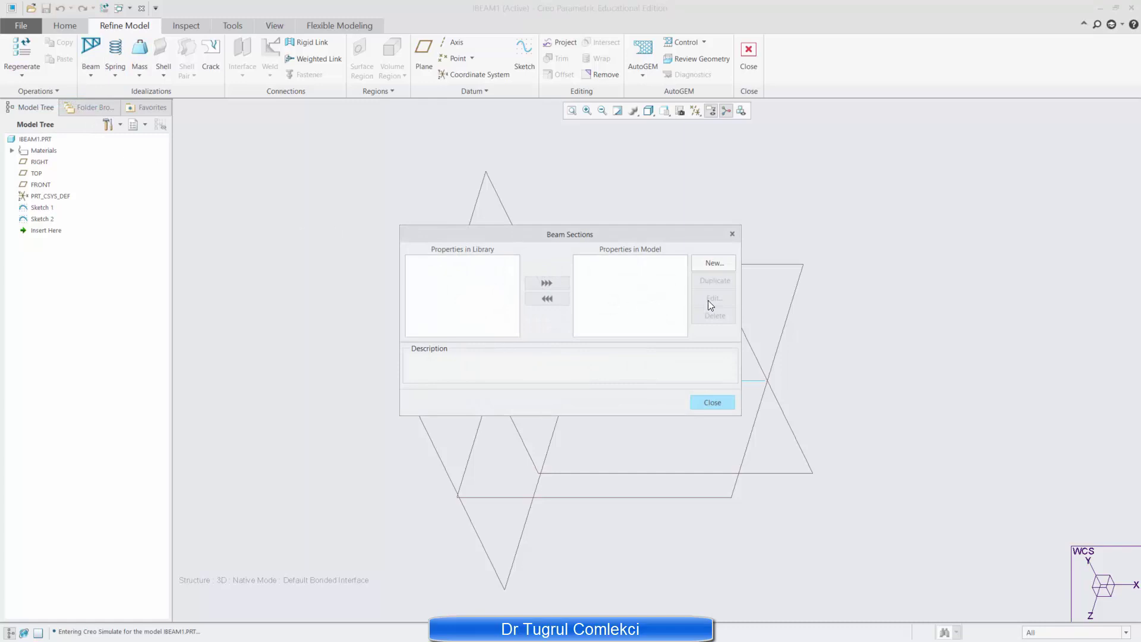
Create a new I-Beam section with b 100, t 10, di 180 and tw 10 mm
click(714, 265)
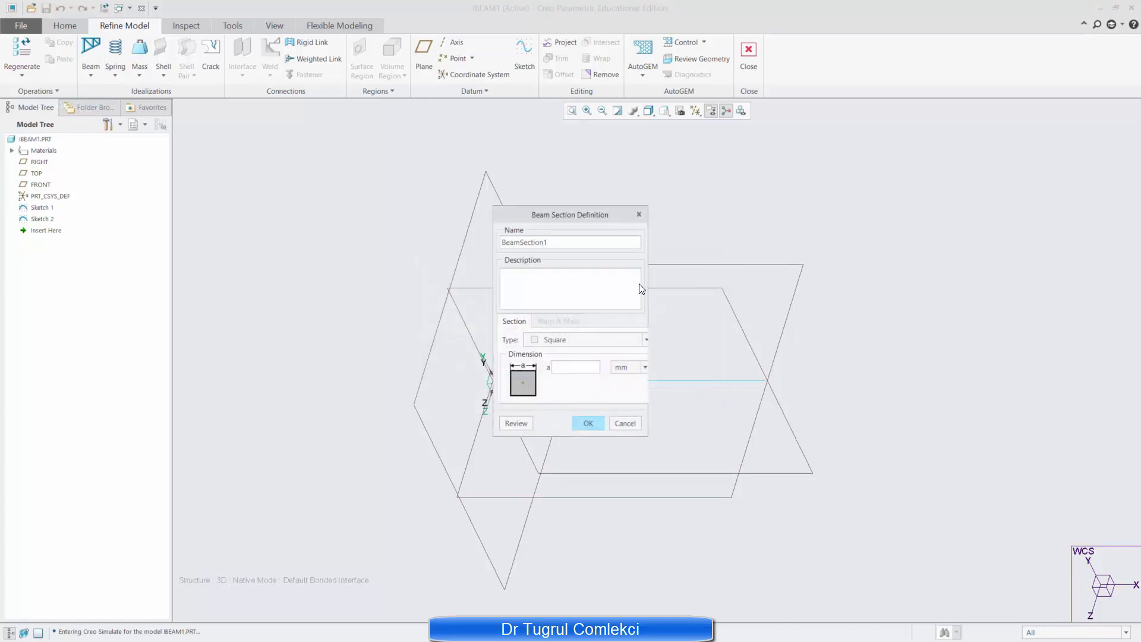
click(578, 339)
click(586, 410)
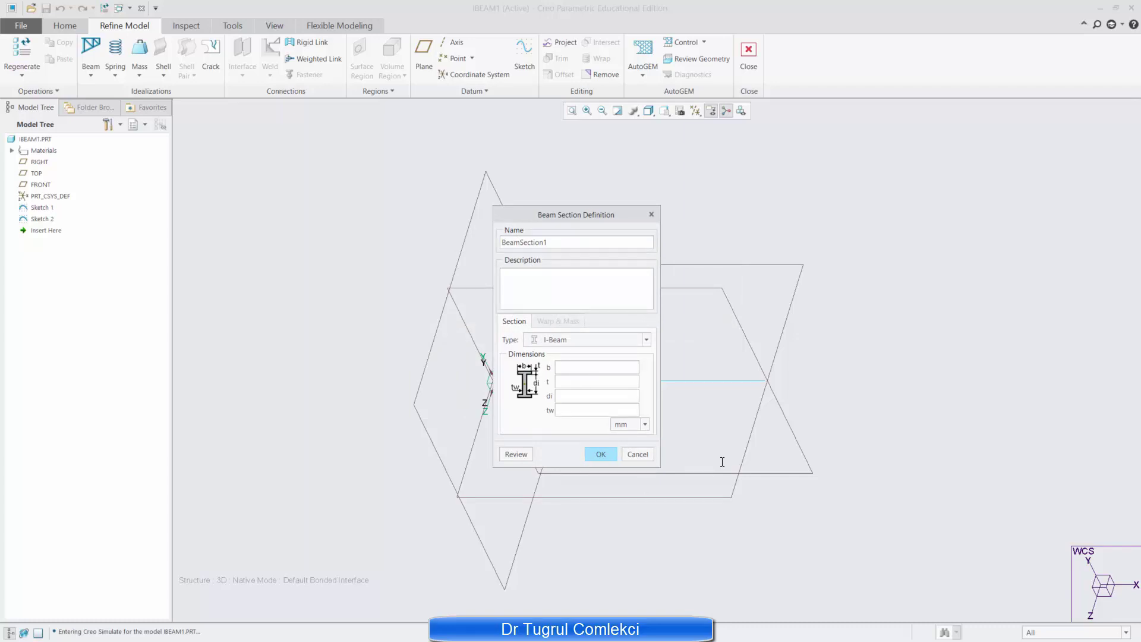
text(1000)
key(BackSpace)
text(10)
click(568, 398)
text(18010)
Review BeamSection1's properties, noting the 2.29267e+07 moment of inertia, then save the section
click(518, 454)
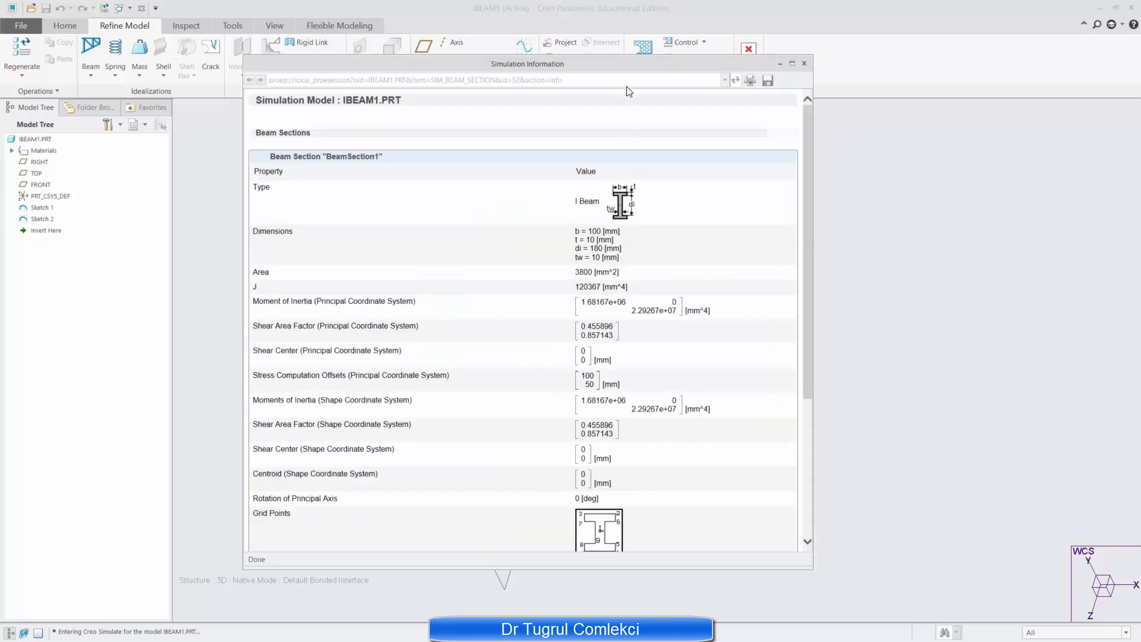
drag(568, 72, 466, 100)
click(630, 208)
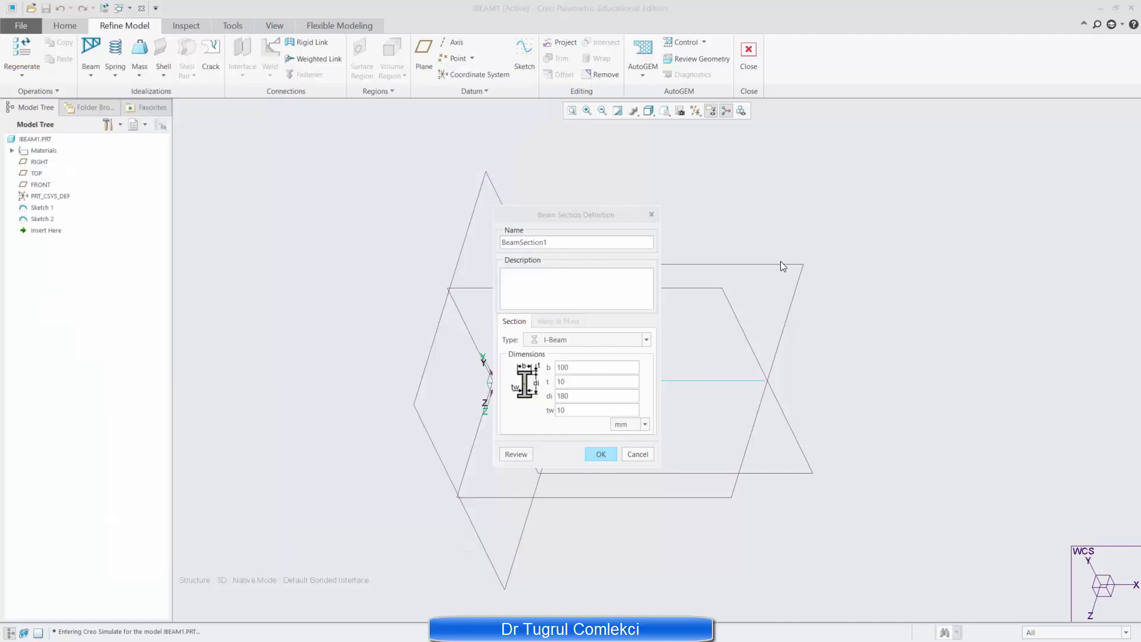
drag(622, 212, 732, 209)
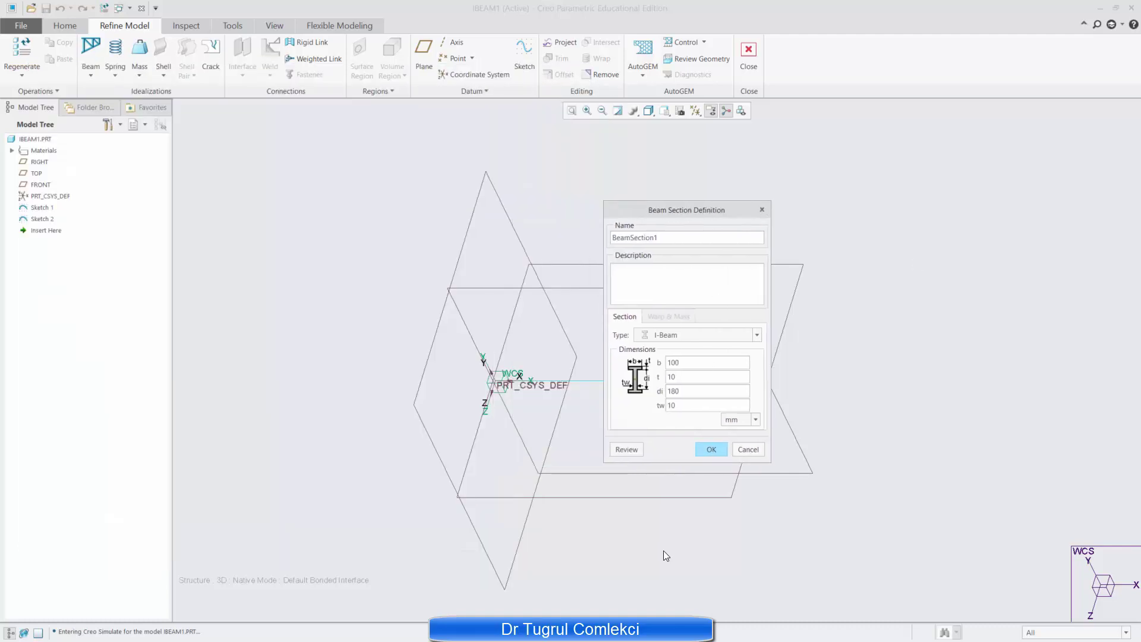
key(alt+Tab)
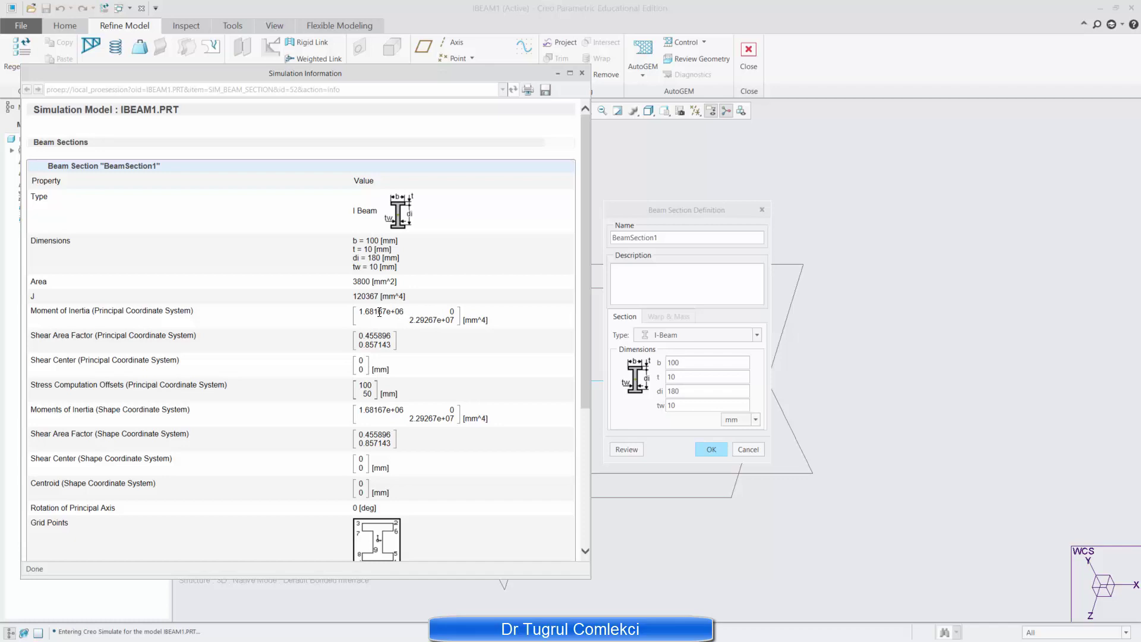
drag(409, 324, 458, 324)
click(582, 73)
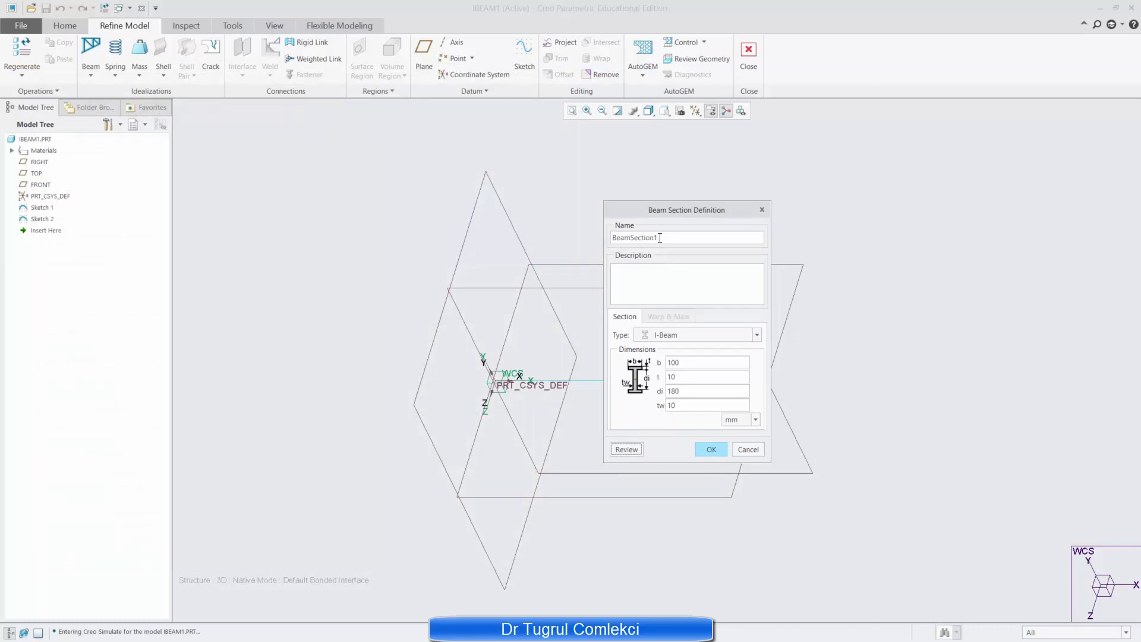
click(710, 450)
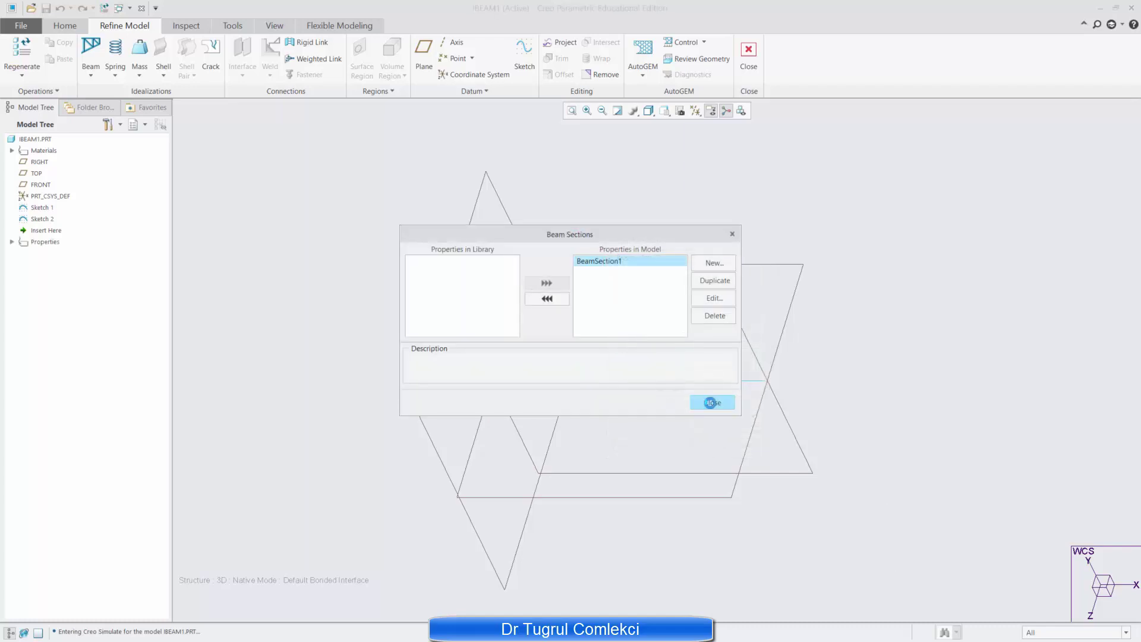
Start a new beam with an edges/curves reference on the Sketch 1 line
click(703, 403)
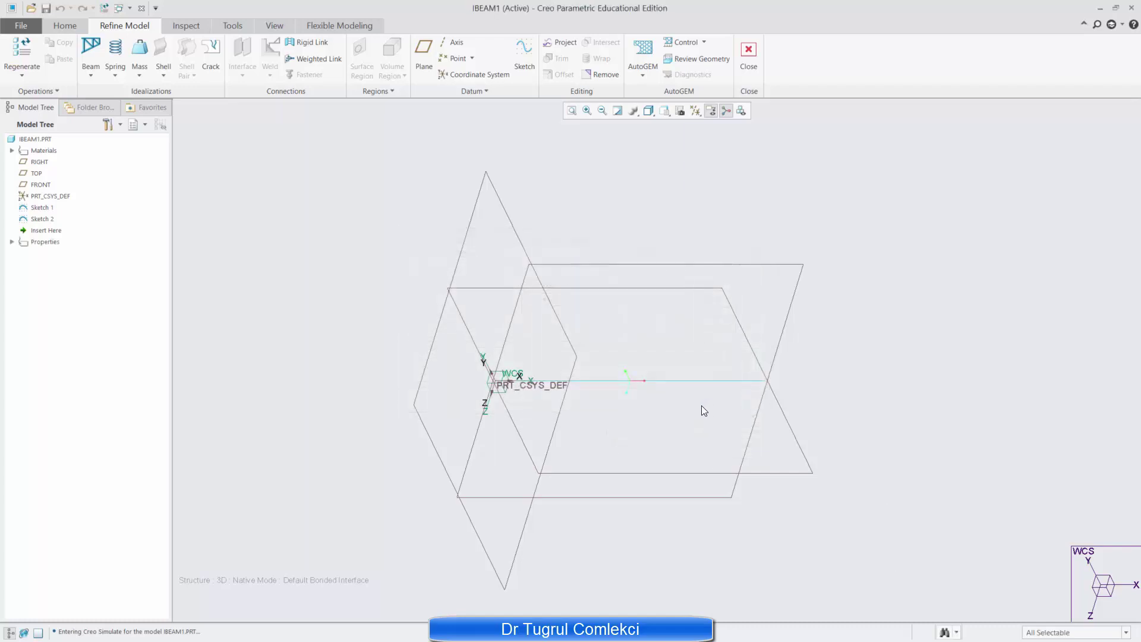
click(91, 76)
click(65, 92)
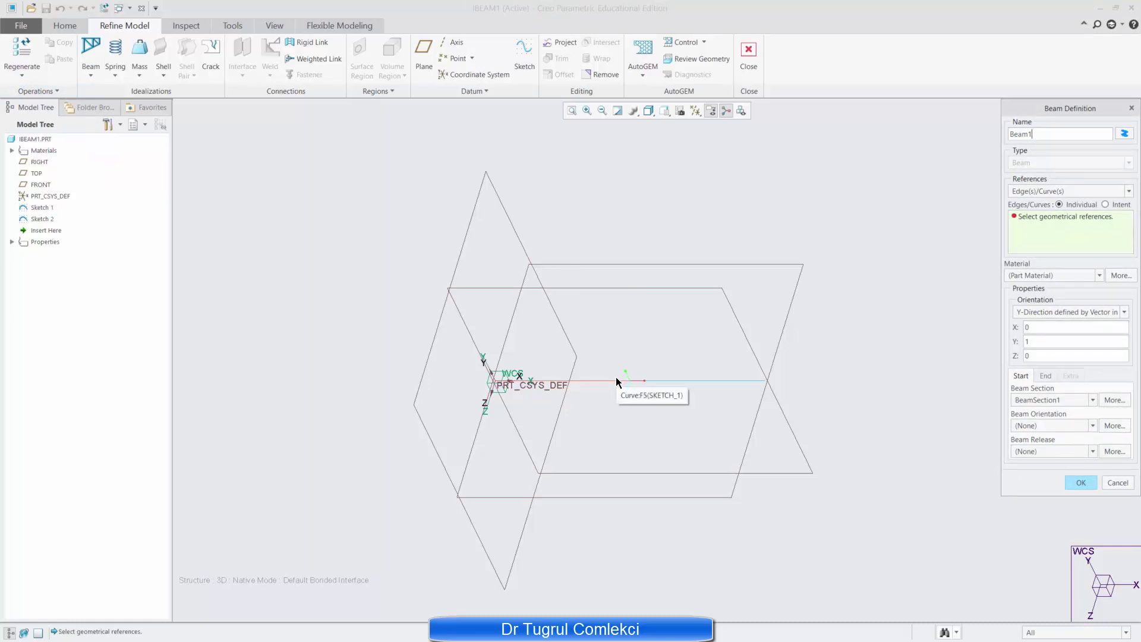
drag(1048, 111, 930, 148)
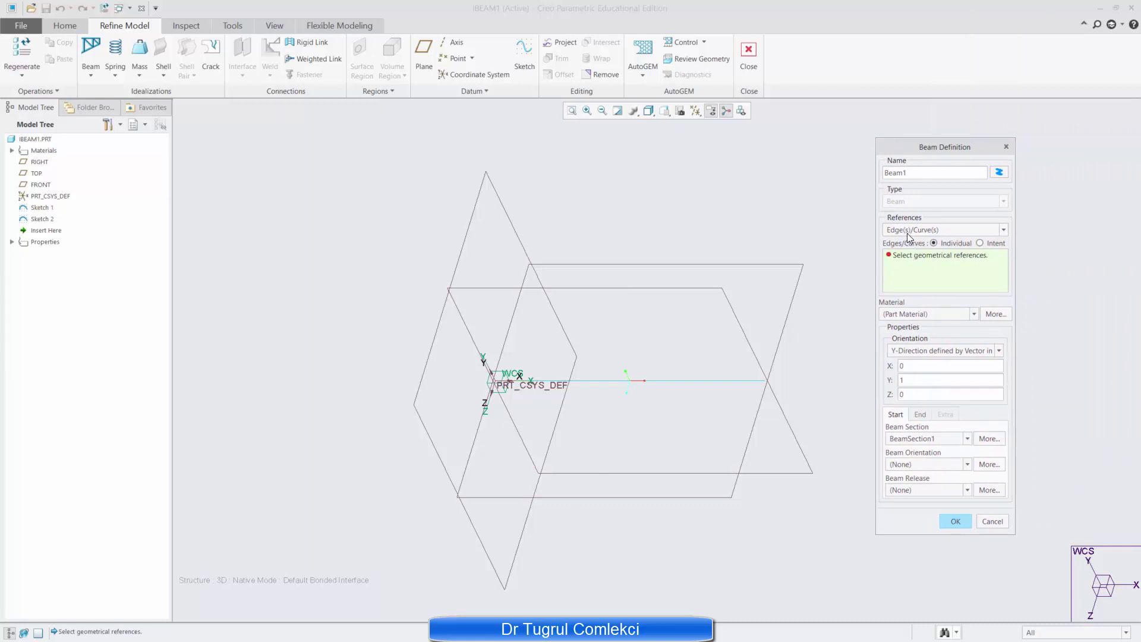
click(908, 231)
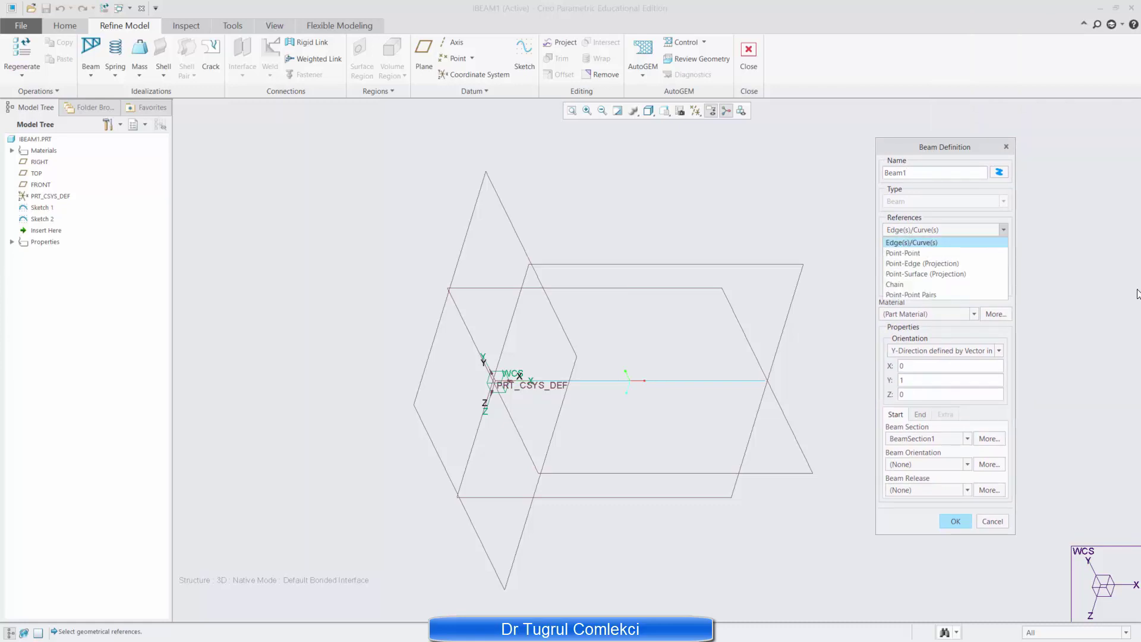
click(921, 245)
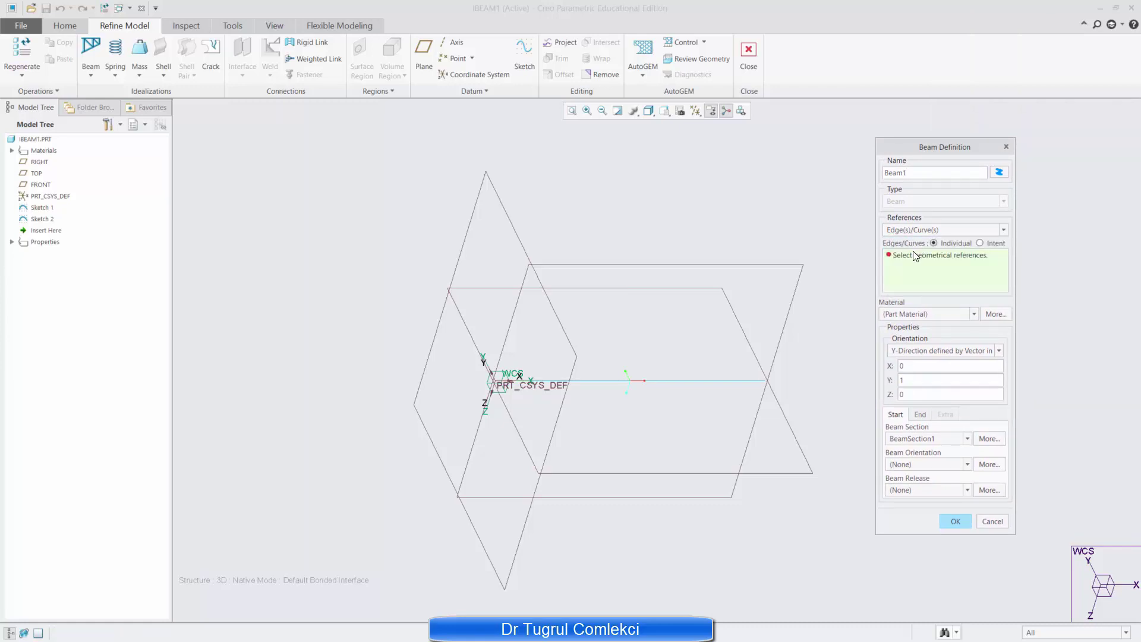
click(539, 379)
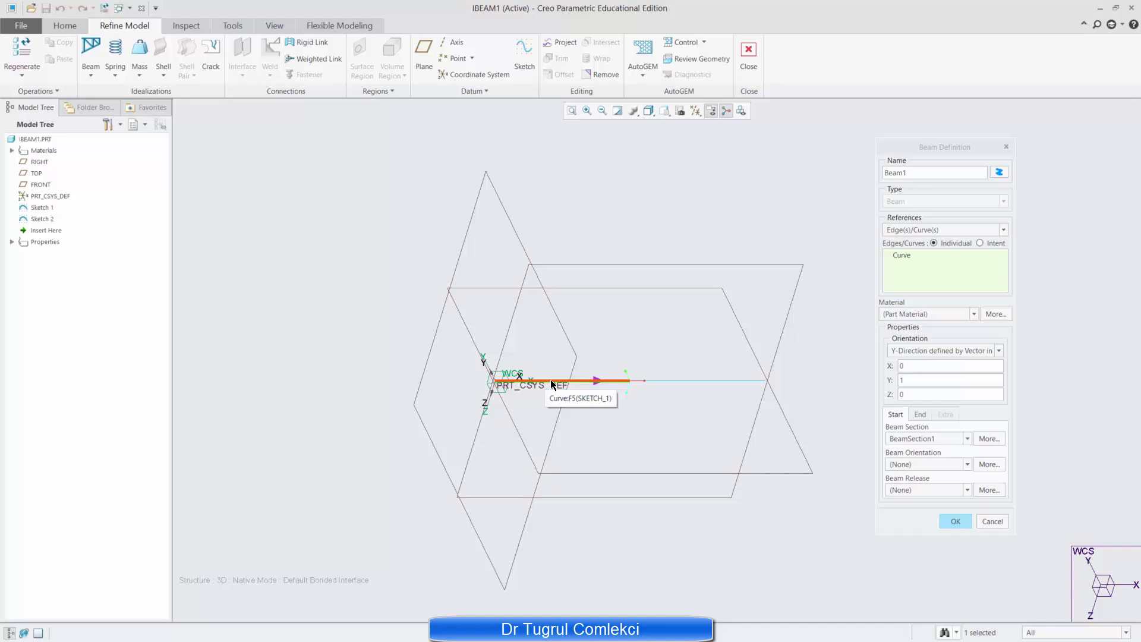
Give the beam STEEL_LOW_CARBON, Y-vector (0,0,1) and BeamSection1, creating Beam1
click(926, 314)
click(931, 331)
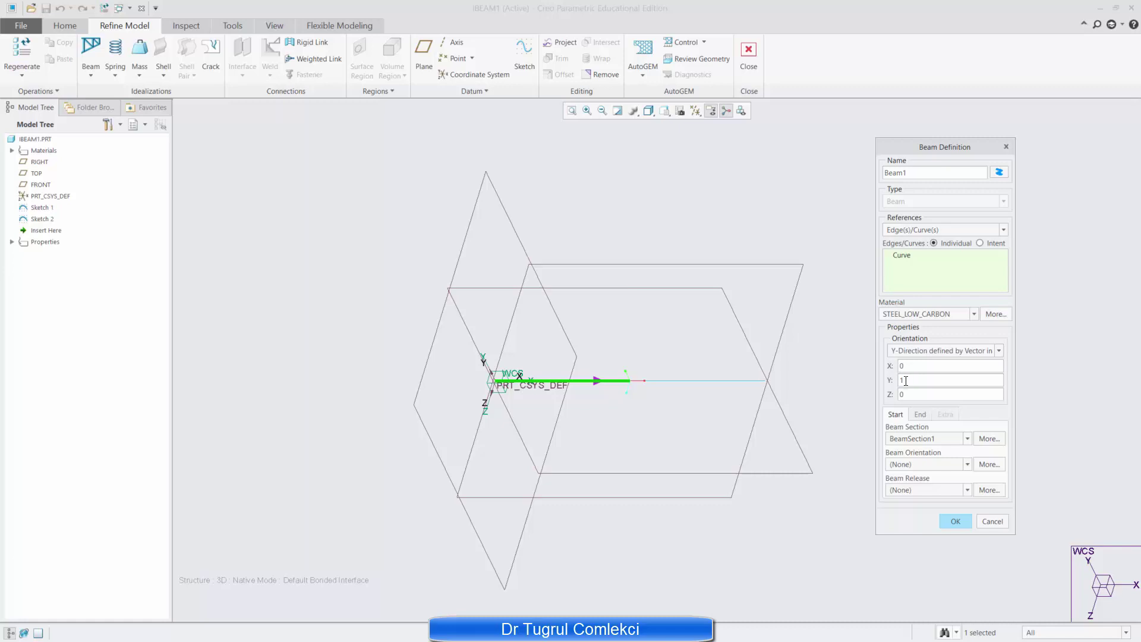
key(Tab)
text(0)
key(Tab)
click(964, 439)
click(930, 450)
click(954, 521)
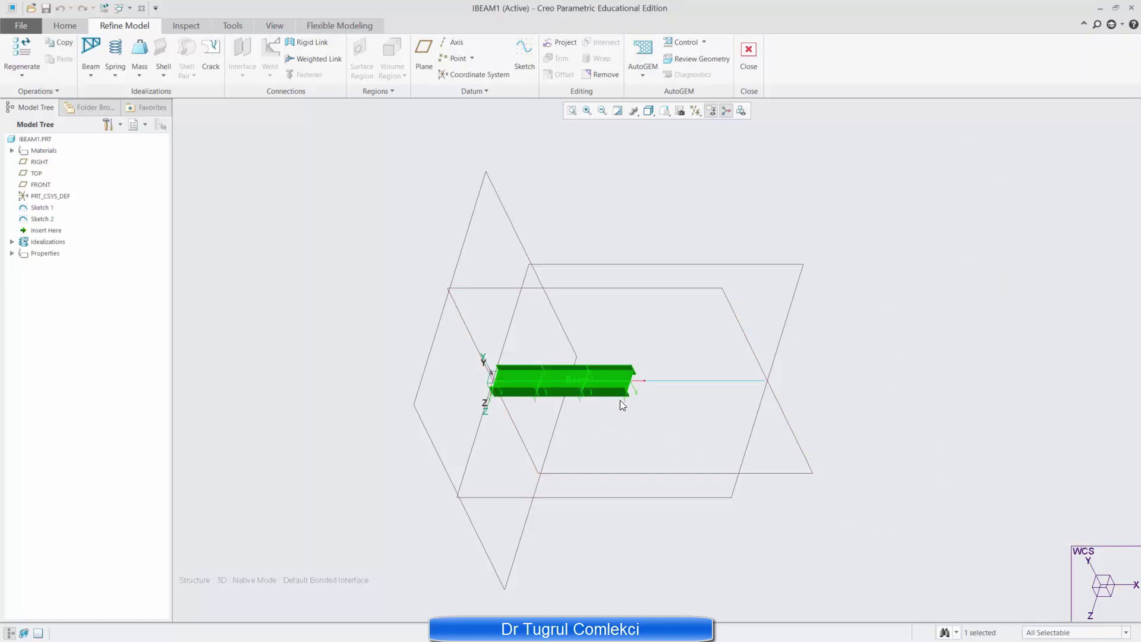
Expand Idealizations and start a new beam on the curve beyond Beam1
scroll(619, 400, up, 3)
scroll(605, 368, up, 1)
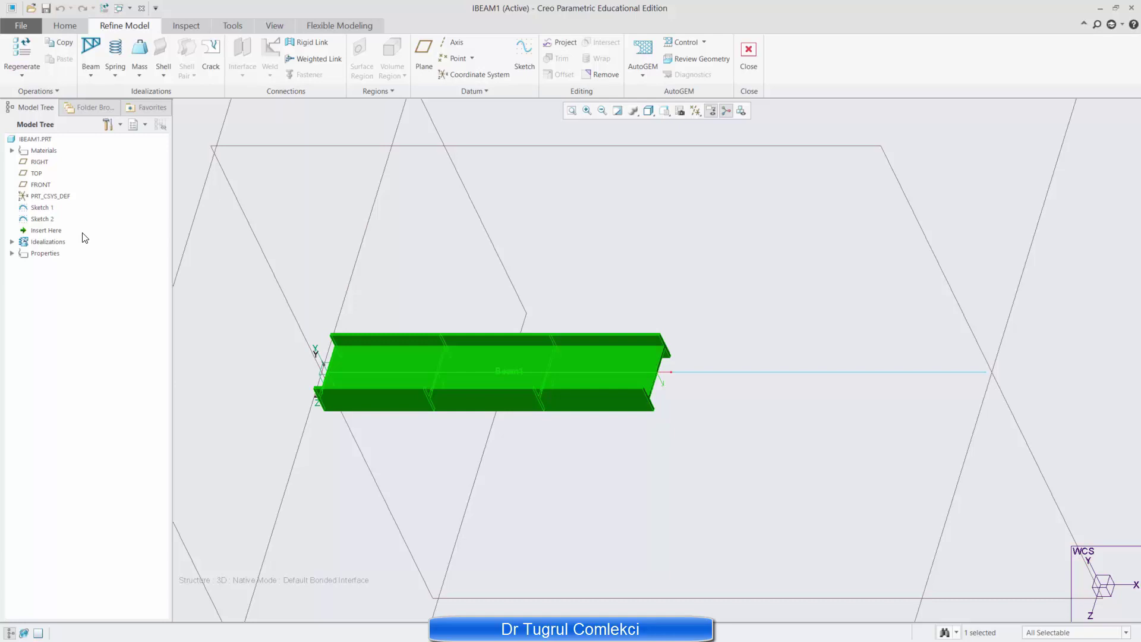
click(12, 241)
click(24, 254)
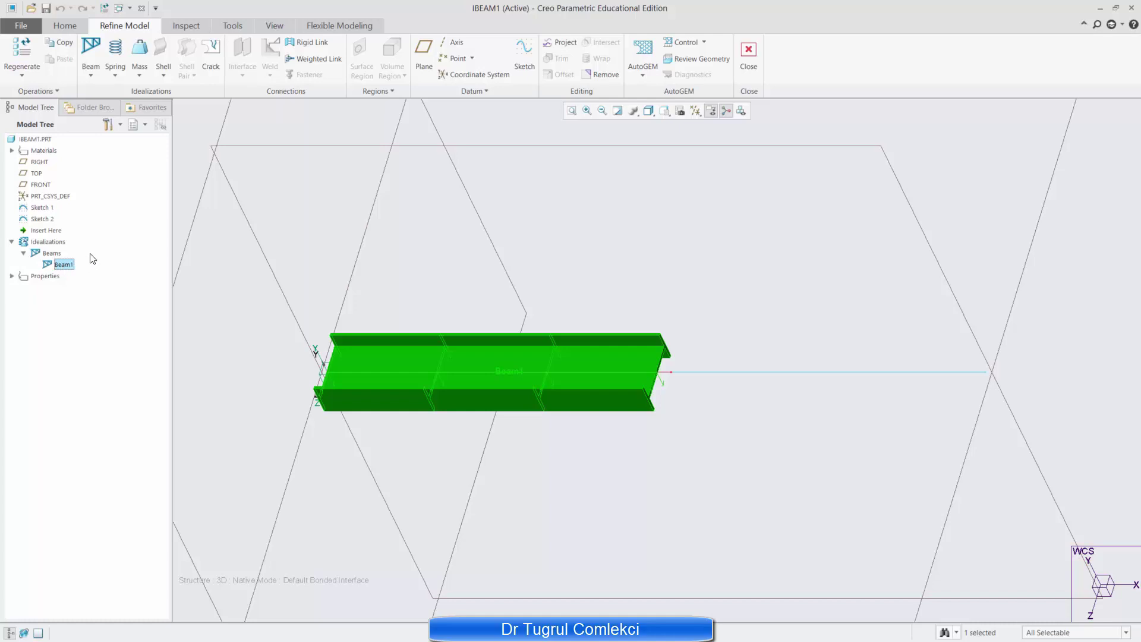
click(91, 75)
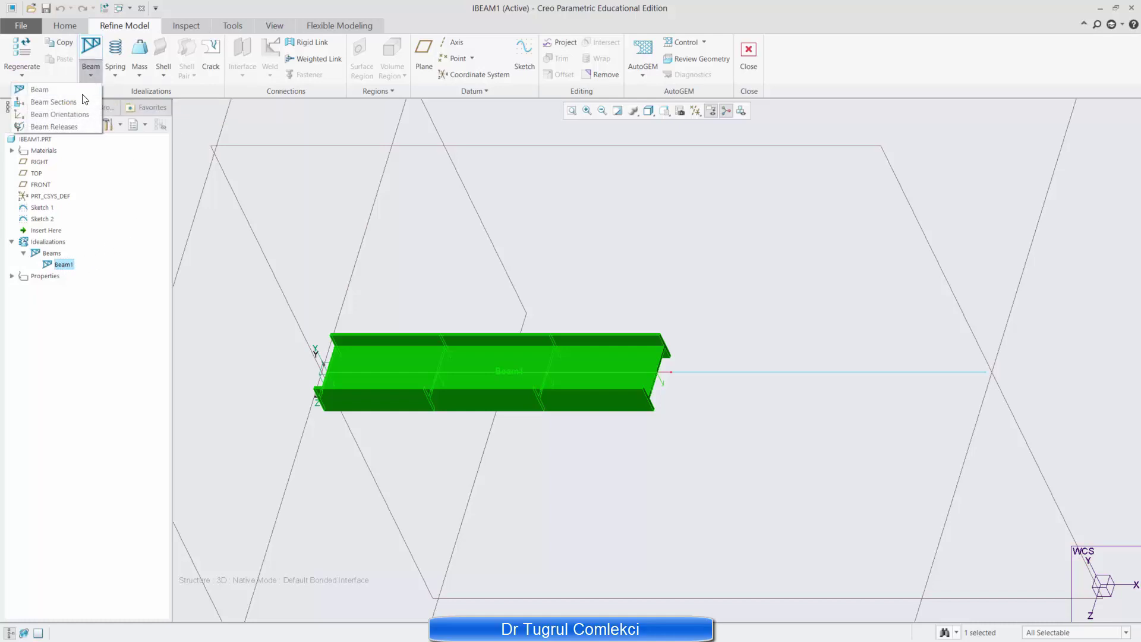
click(39, 90)
drag(1098, 109, 970, 124)
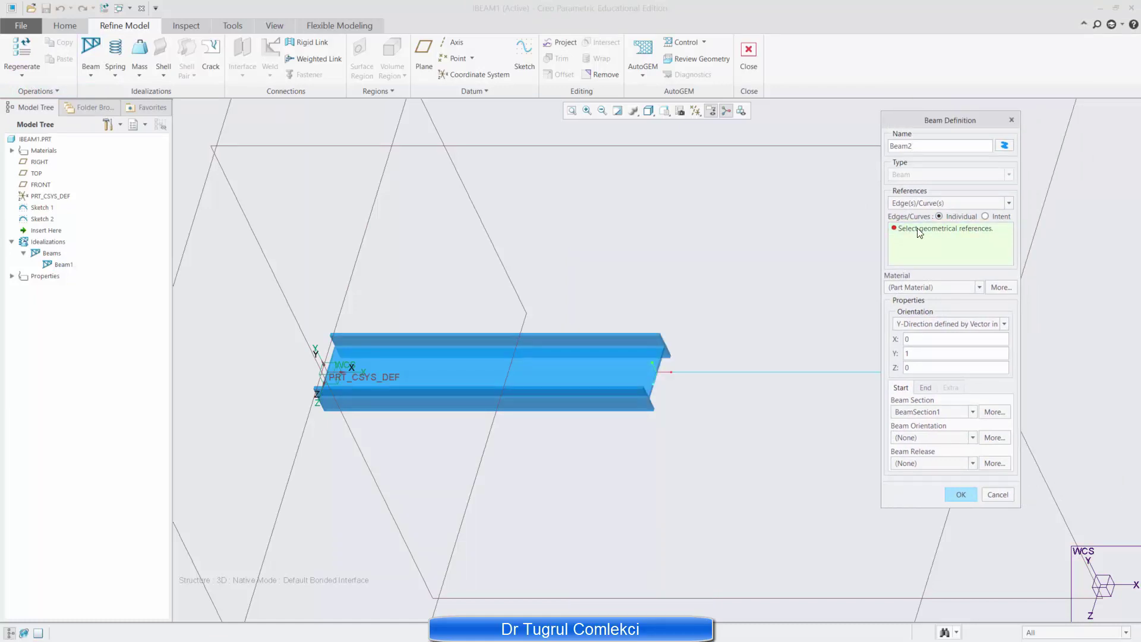
click(808, 372)
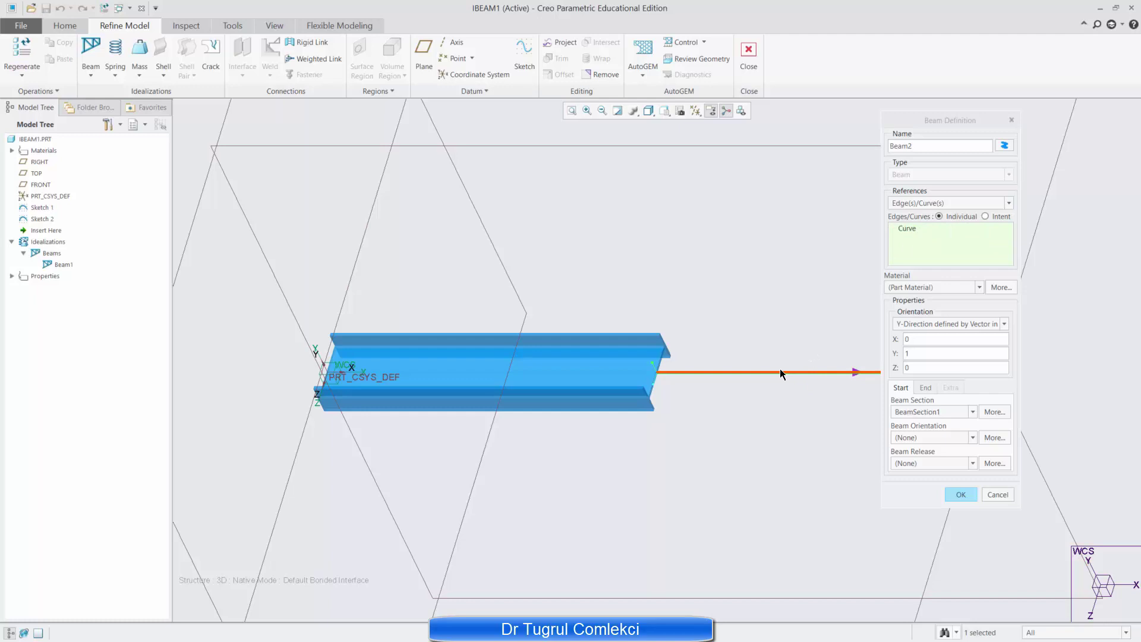
Set the orientation vector to Y=0, Z=1 and STEEL_LOW_CARBON material, creating Beam2
double_click(903, 353)
text(0)
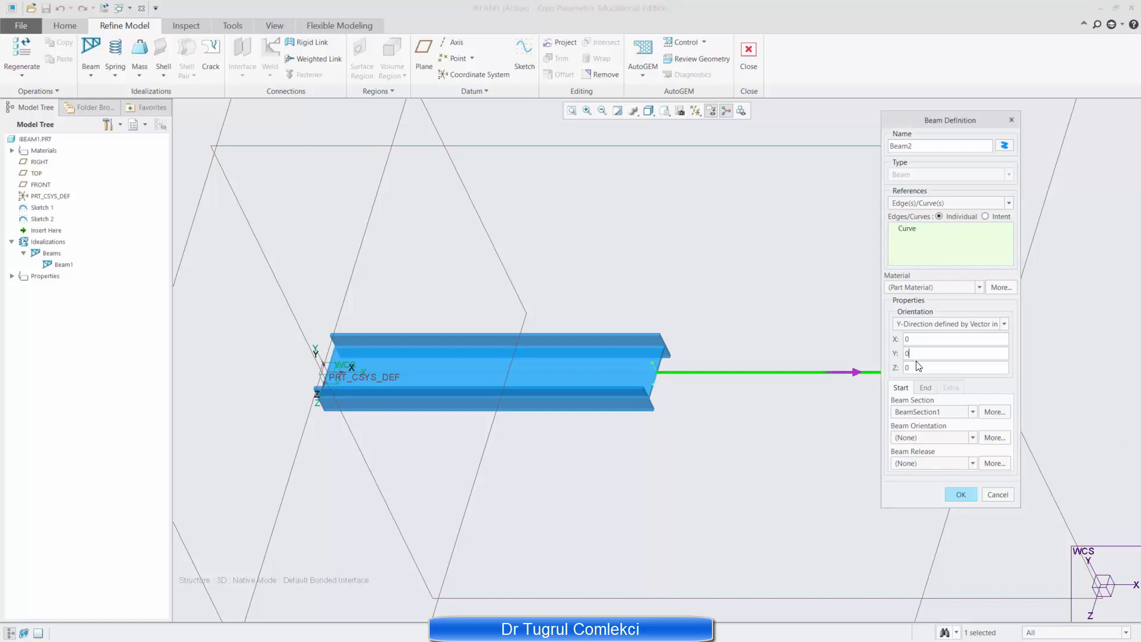
double_click(895, 367)
text(1)
click(928, 287)
click(927, 303)
click(961, 494)
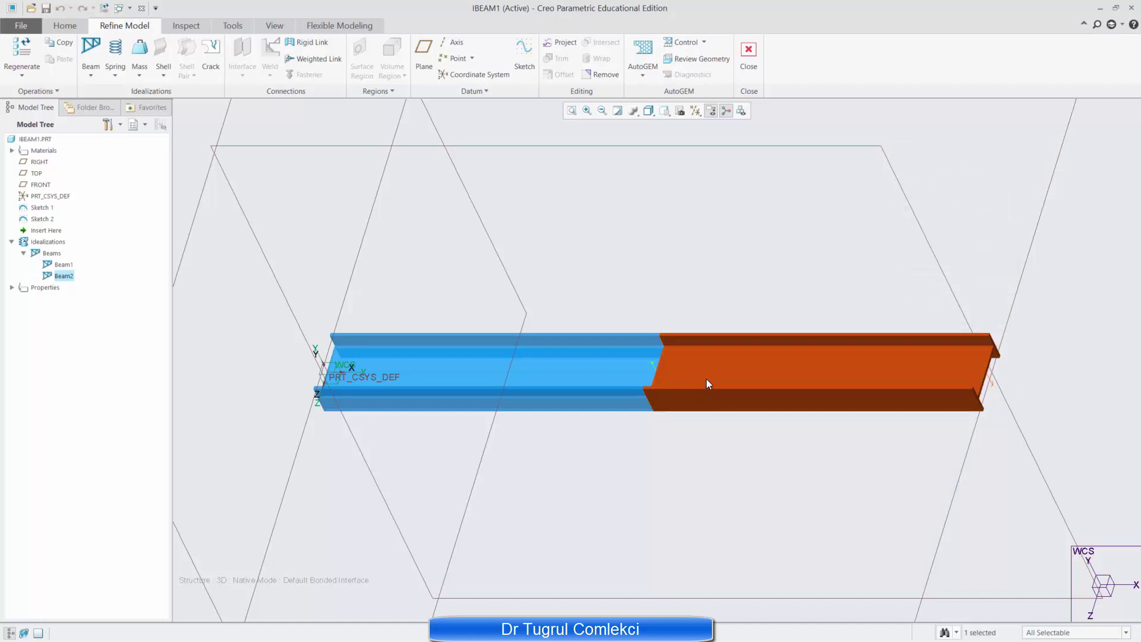
click(695, 381)
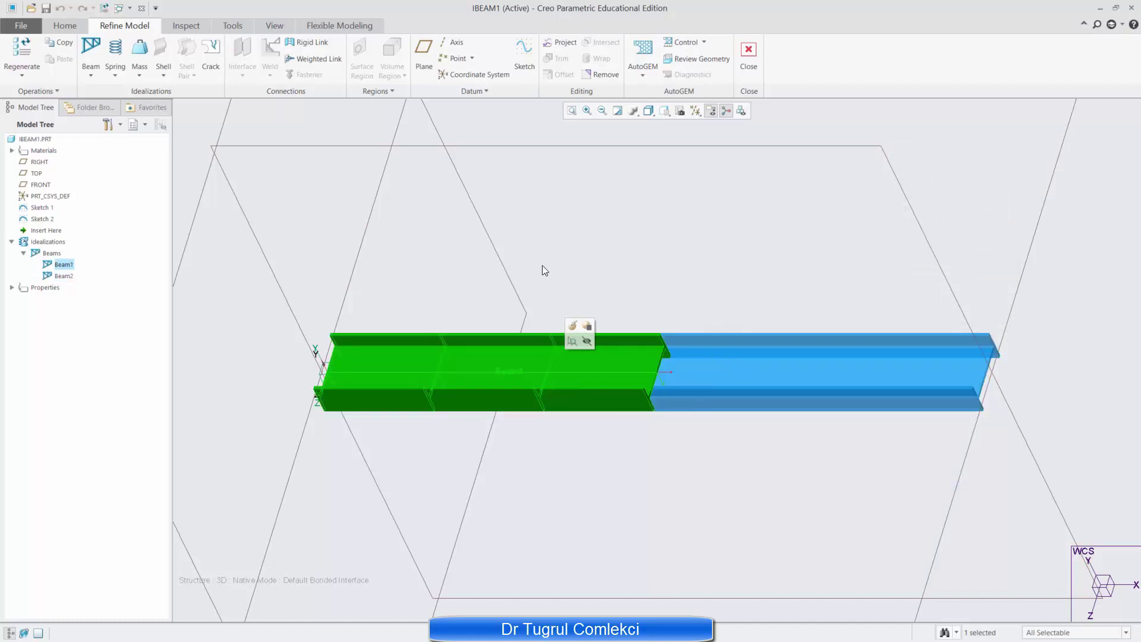
Orbit the model to an oblique view showing Beam1 and Beam2 end to end
middle_drag(774, 394, 588, 174)
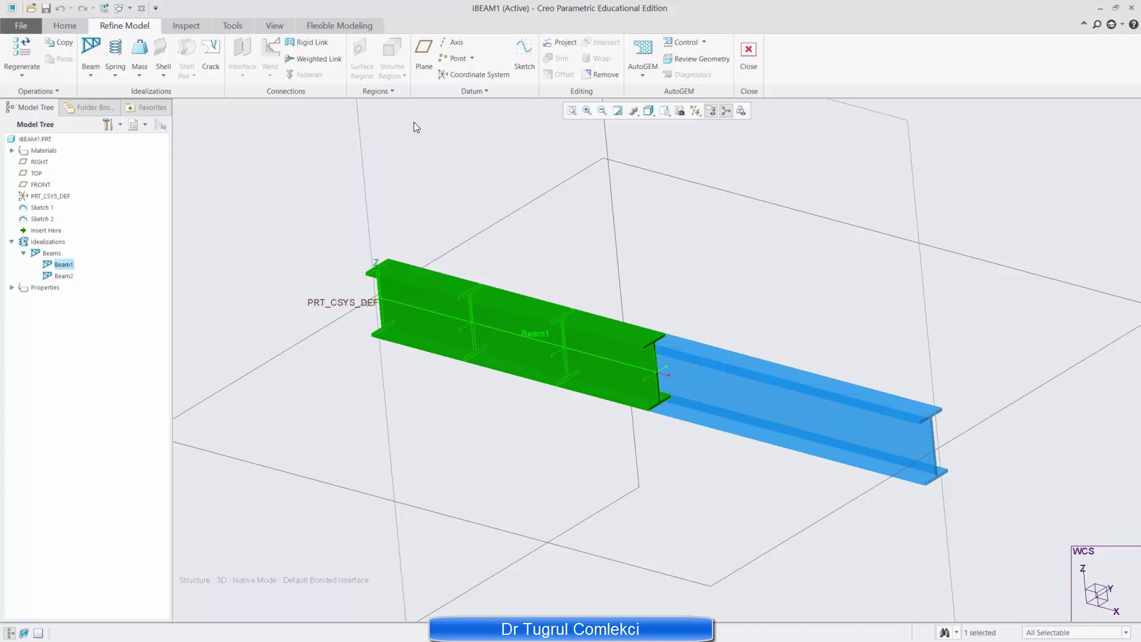
Add a point displacement constraint fixing all translations and X, Y, Z rotations at the beam's start vertex
click(68, 26)
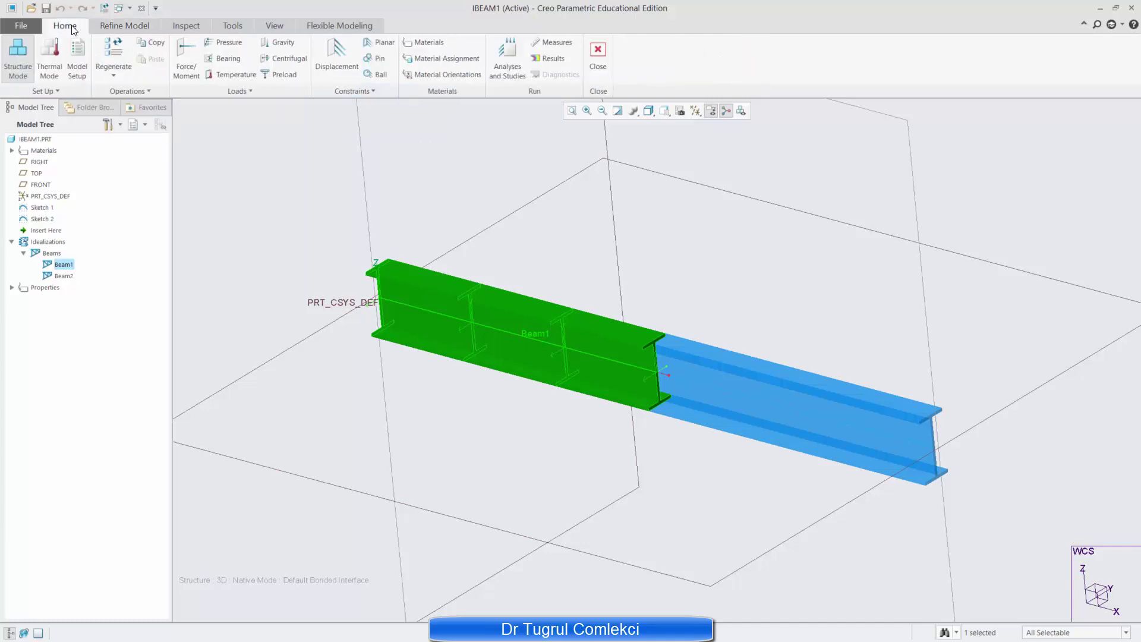
click(336, 59)
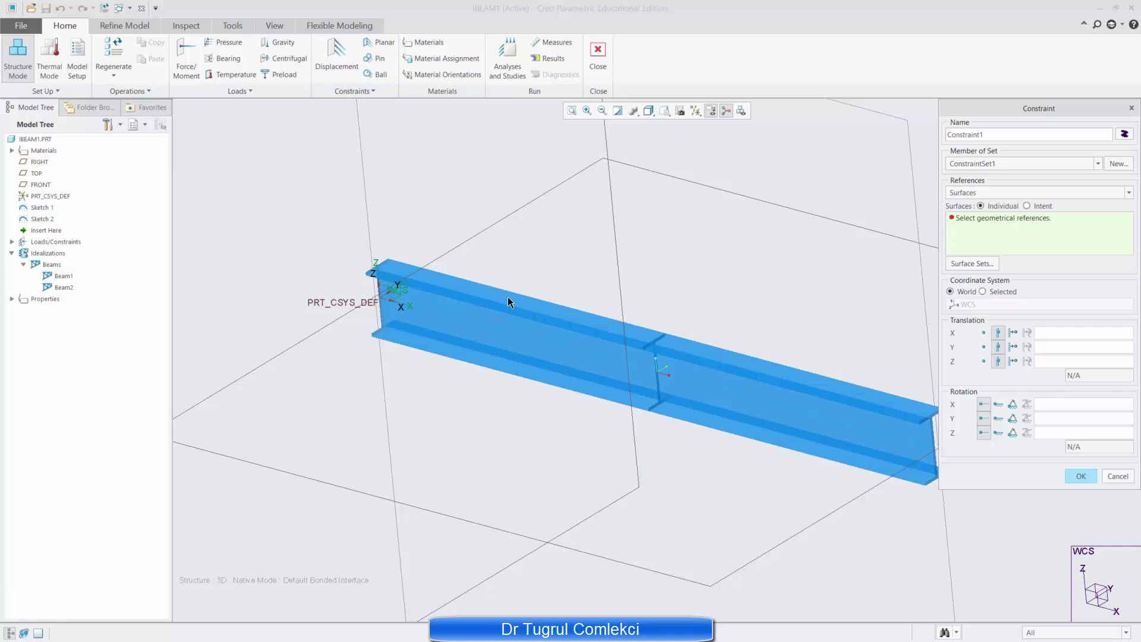
click(978, 198)
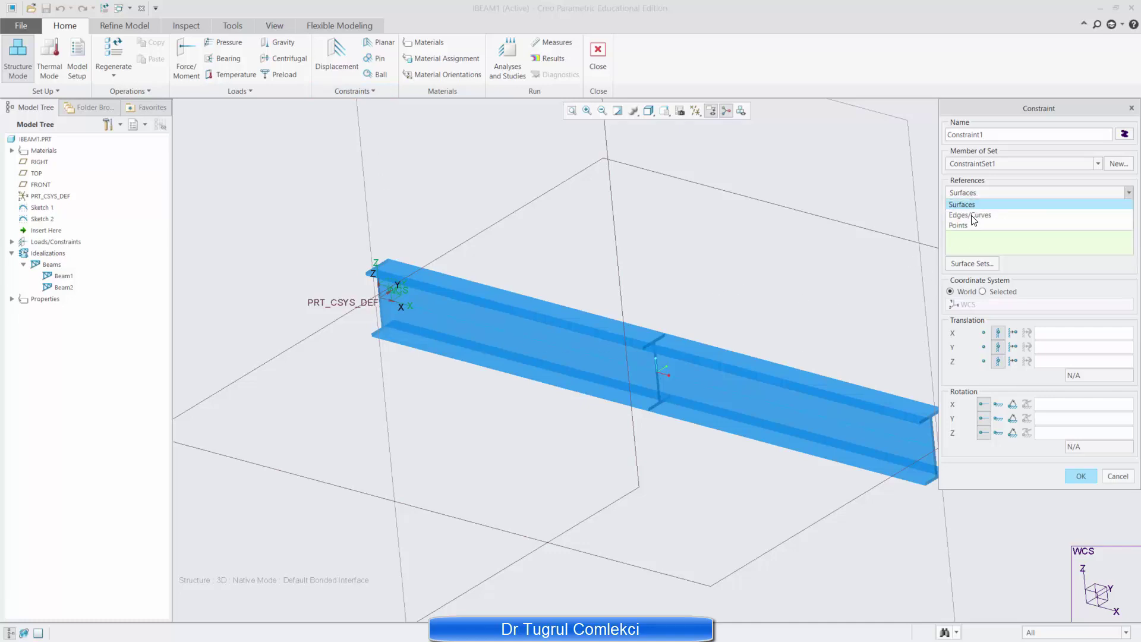
click(957, 225)
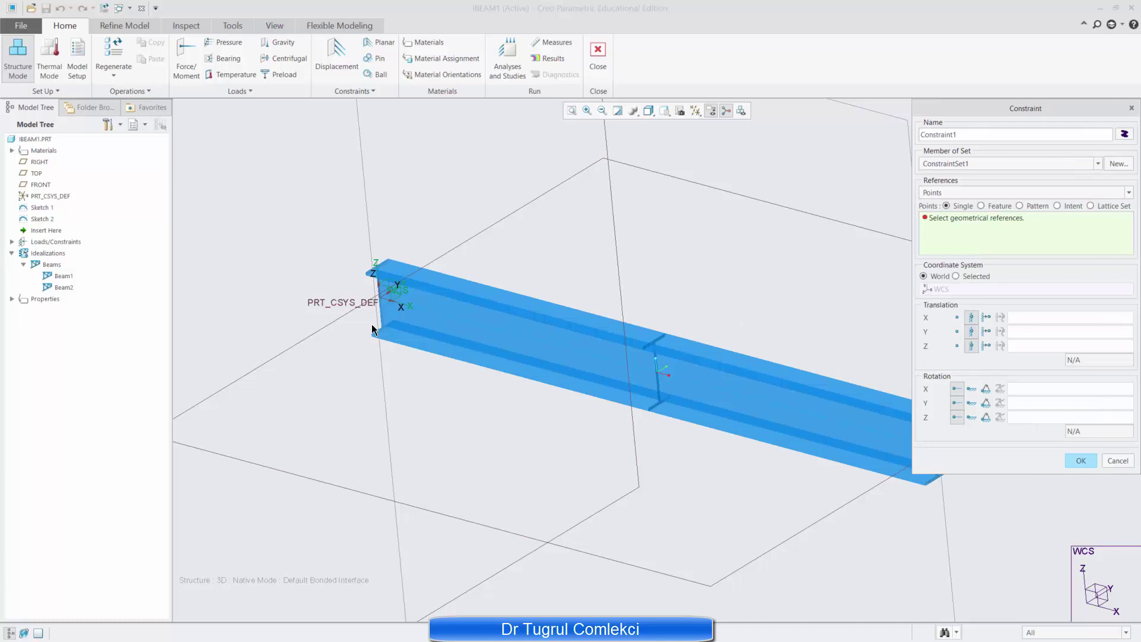
click(381, 299)
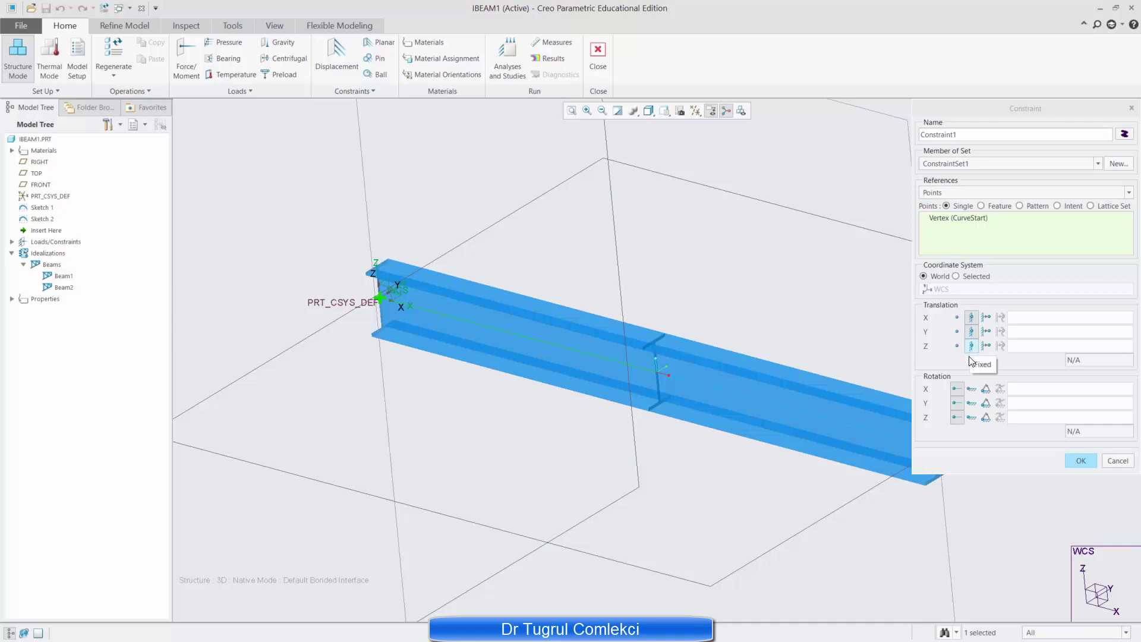
click(971, 389)
click(972, 402)
click(971, 417)
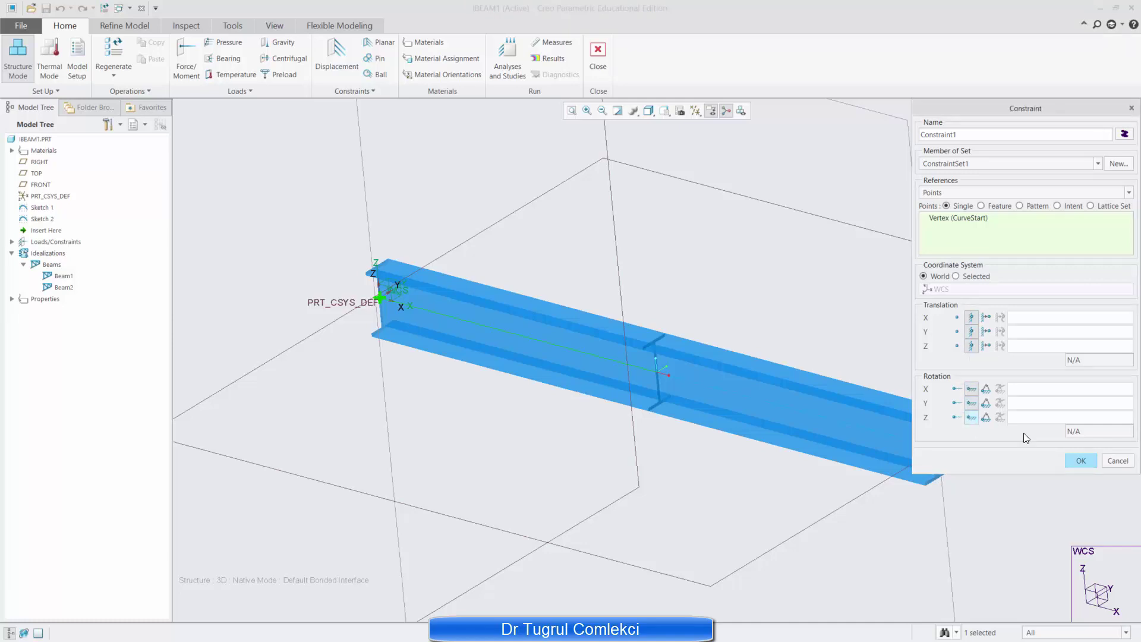
click(1079, 462)
click(549, 339)
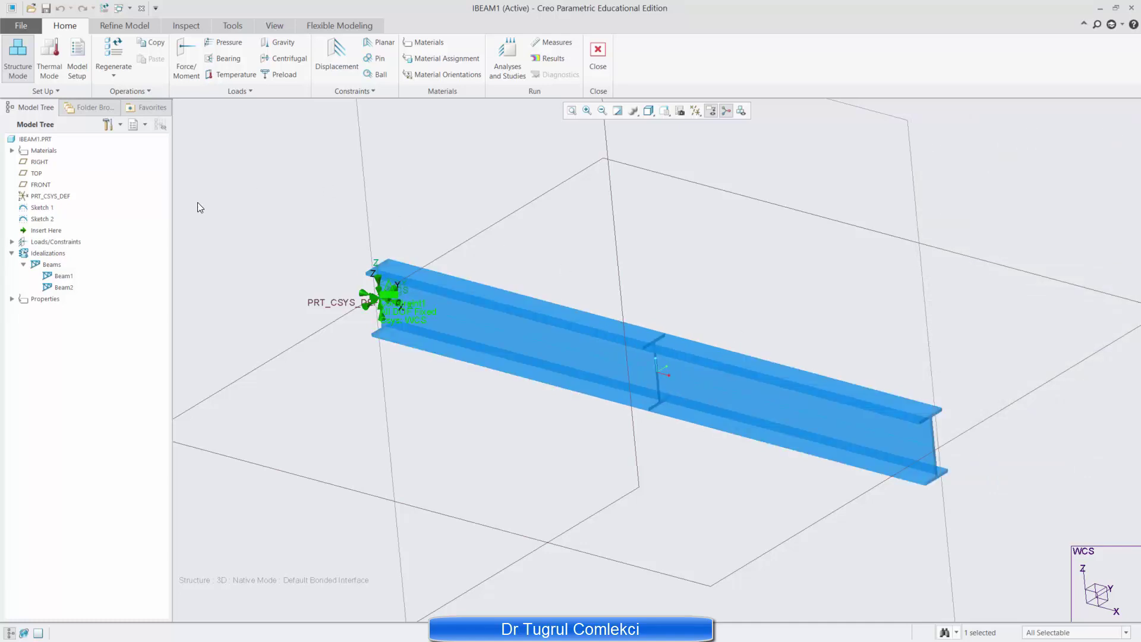
Apply Load1, a -10000 N Z-direction force, at the beam's free end vertex
click(186, 57)
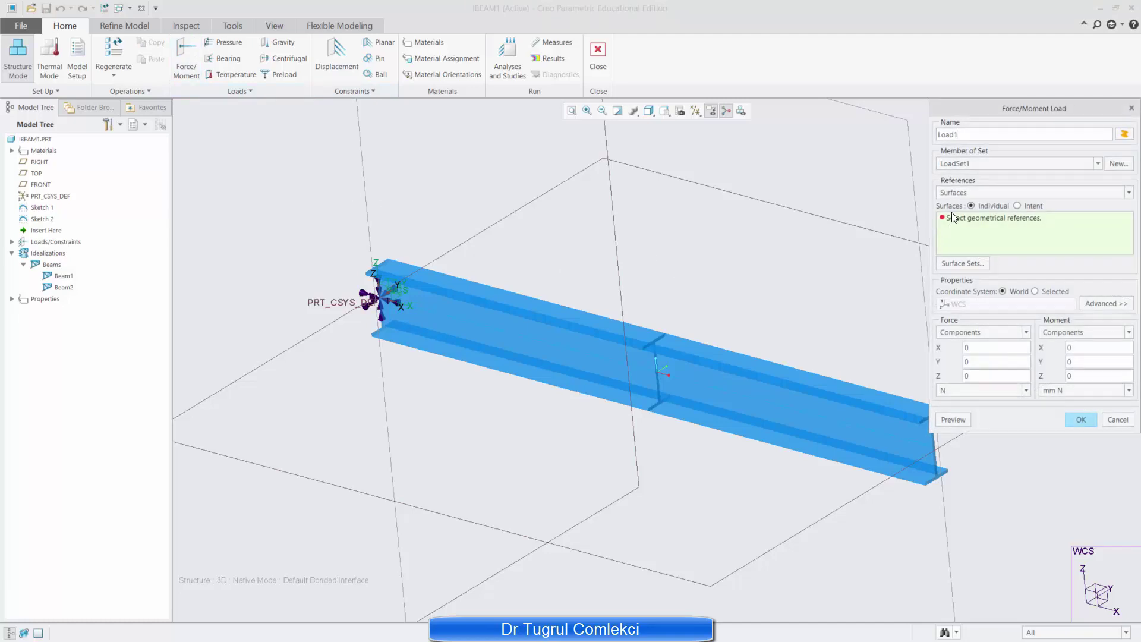
click(950, 192)
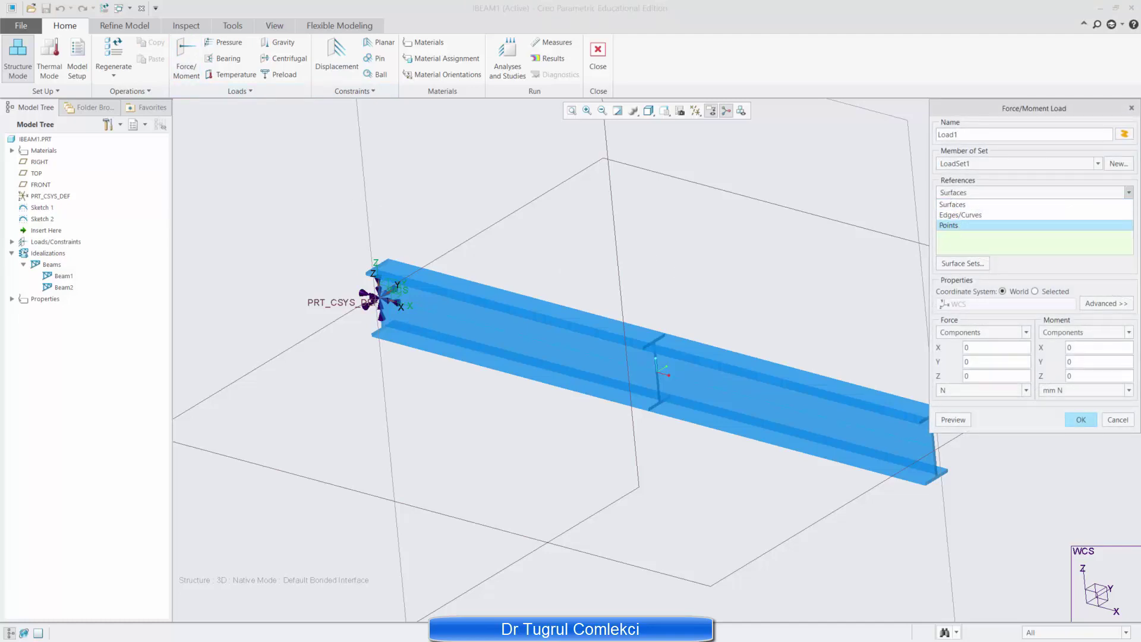
click(962, 224)
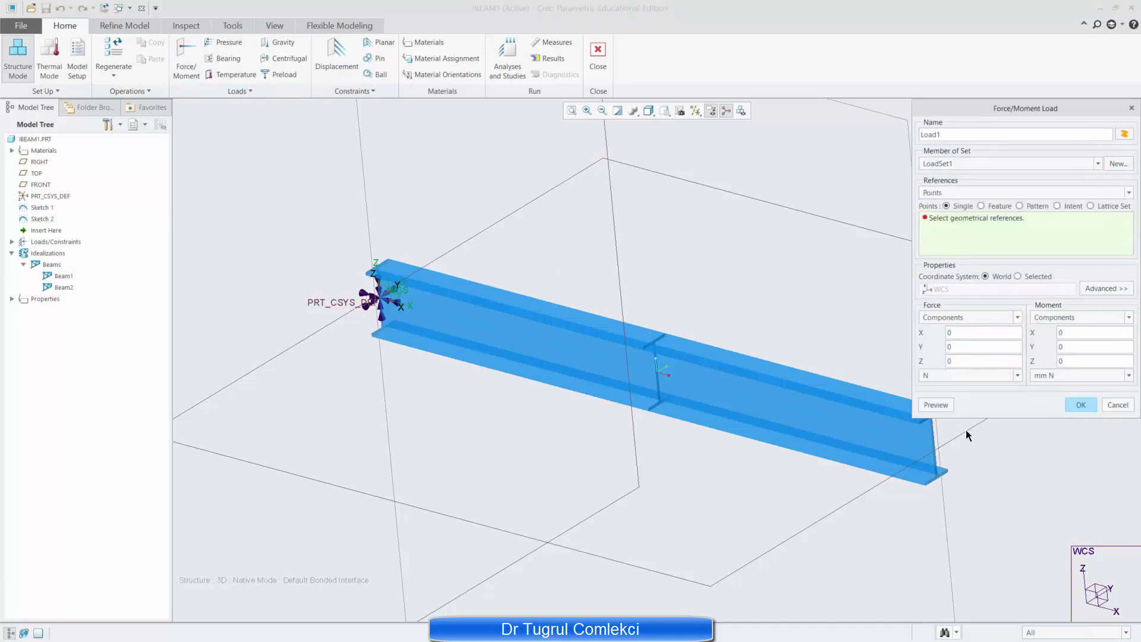
click(935, 448)
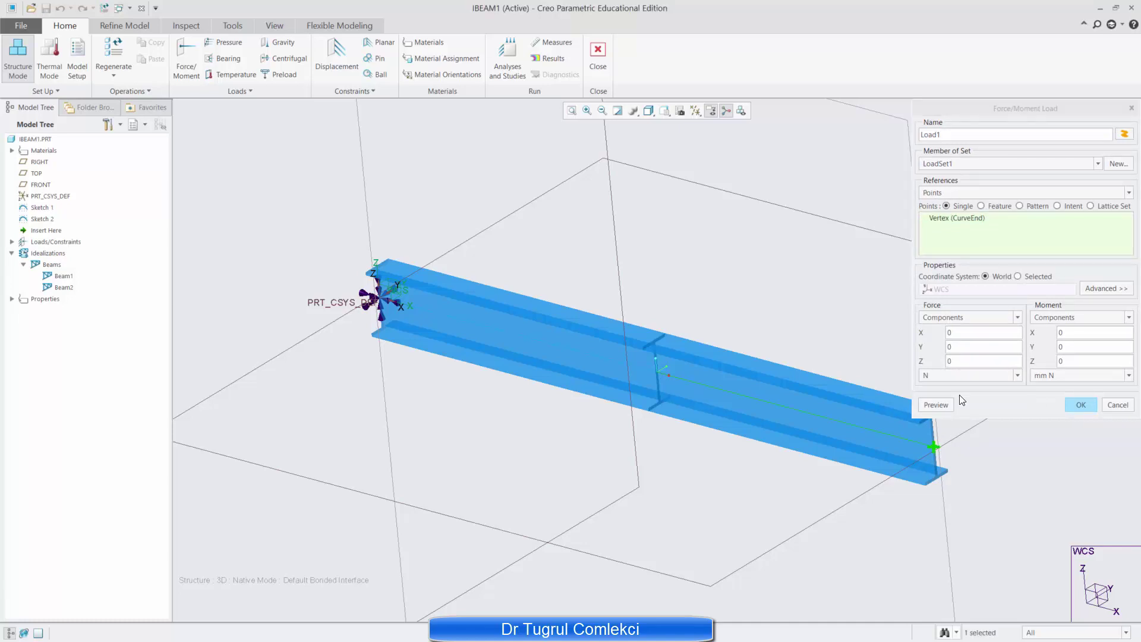
double_click(960, 360)
text(-1000)
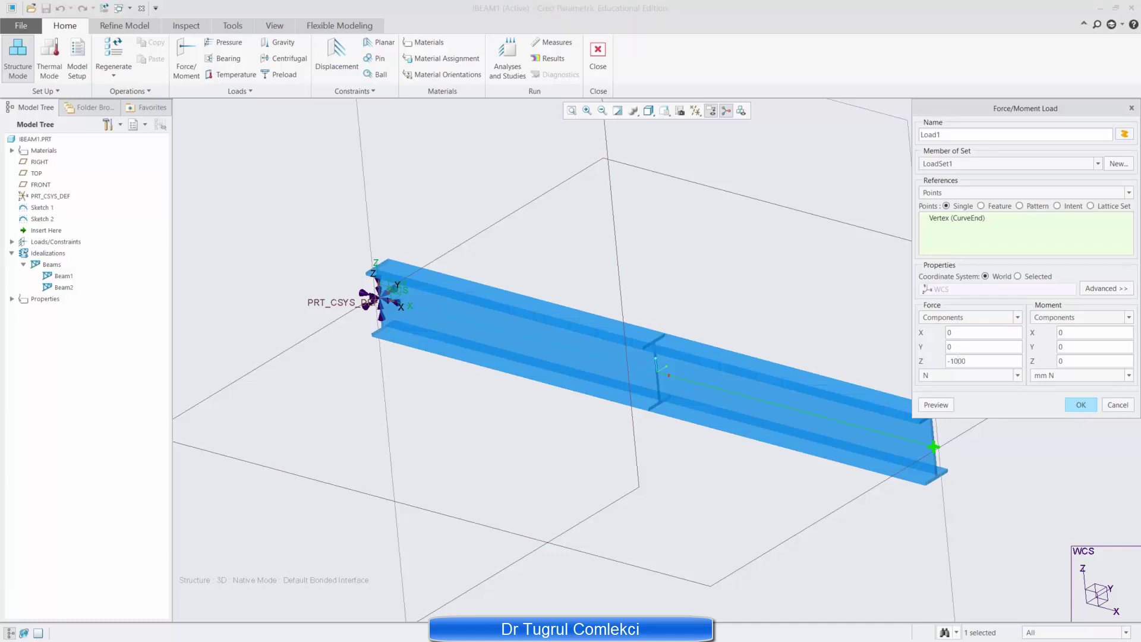
text(0)
click(930, 407)
click(1080, 404)
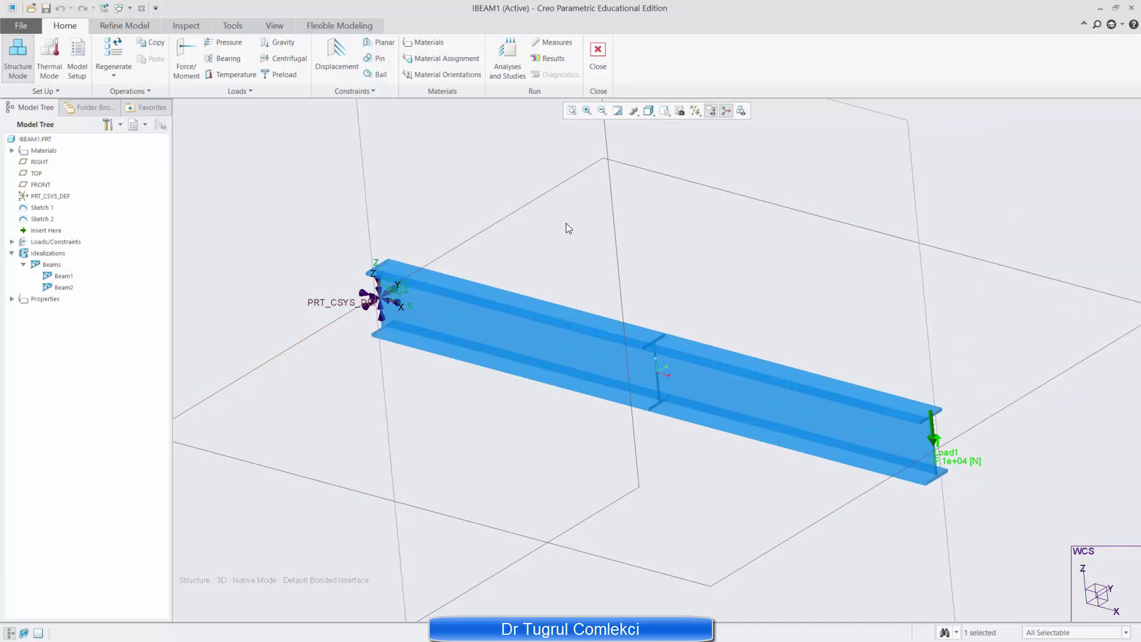
Create static analysis Analysis1 using Multi-Pass Adaptive, maximum order 9 and 5% convergence
click(515, 59)
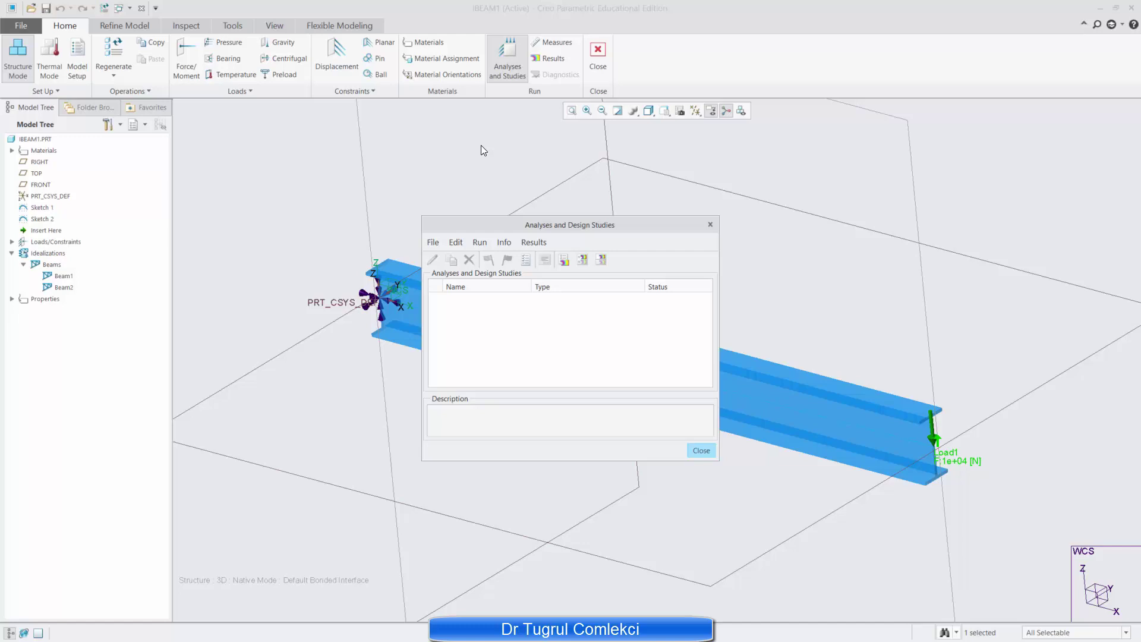
click(439, 242)
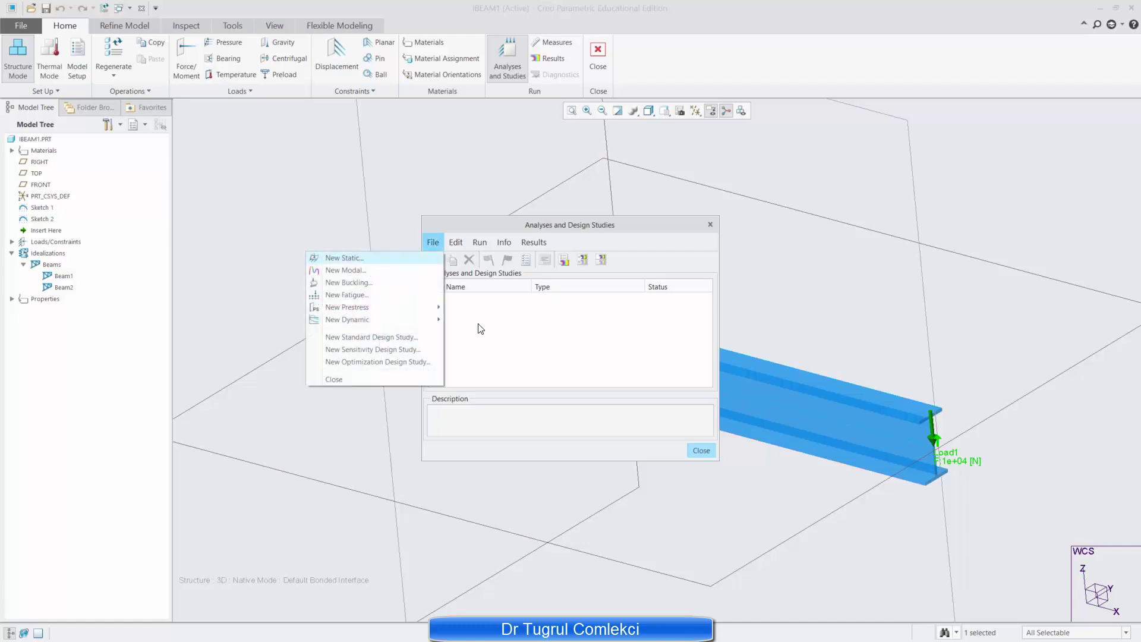
click(395, 256)
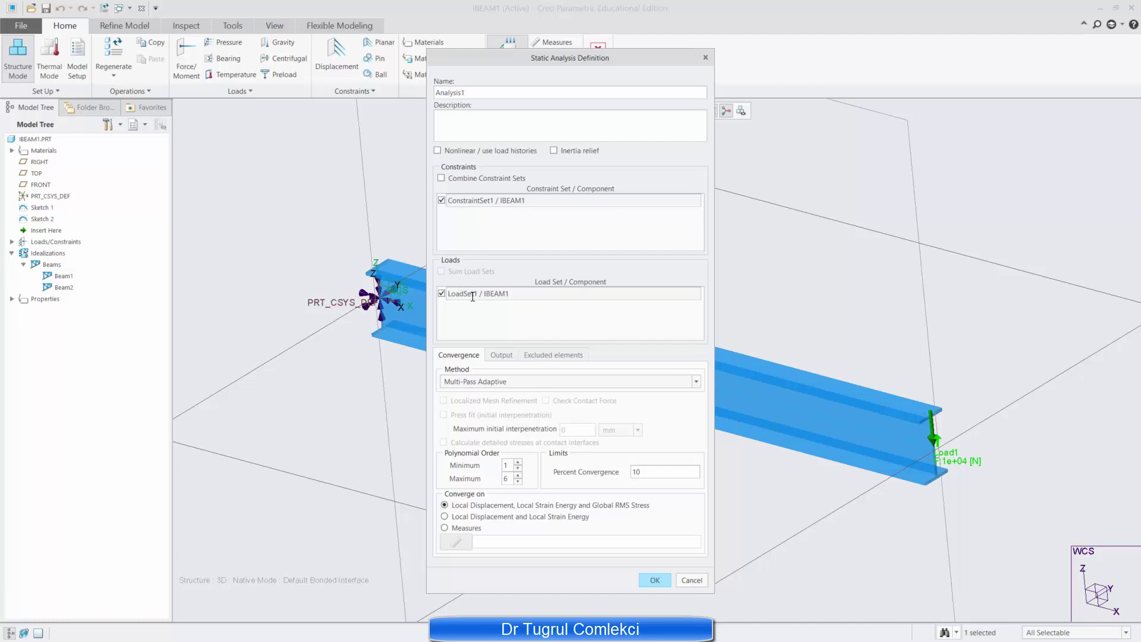
click(478, 384)
click(487, 394)
click(517, 475)
click(517, 476)
click(517, 475)
double_click(631, 470)
text(5)
click(657, 579)
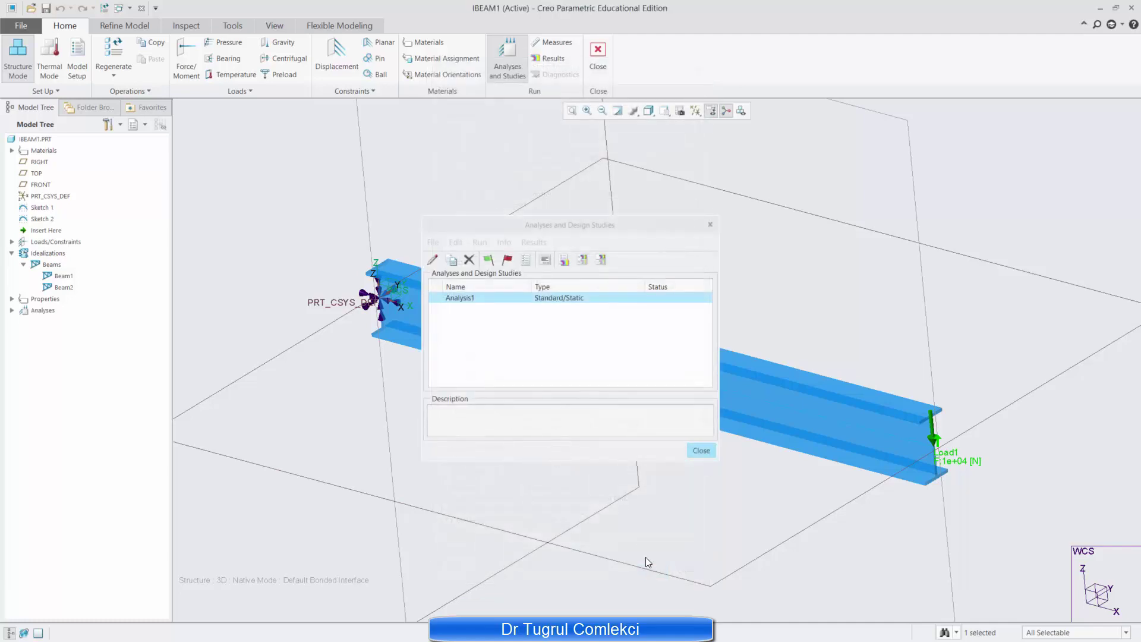
Run Analysis1, deleting previous output files and accepting interactive diagnostics
click(488, 261)
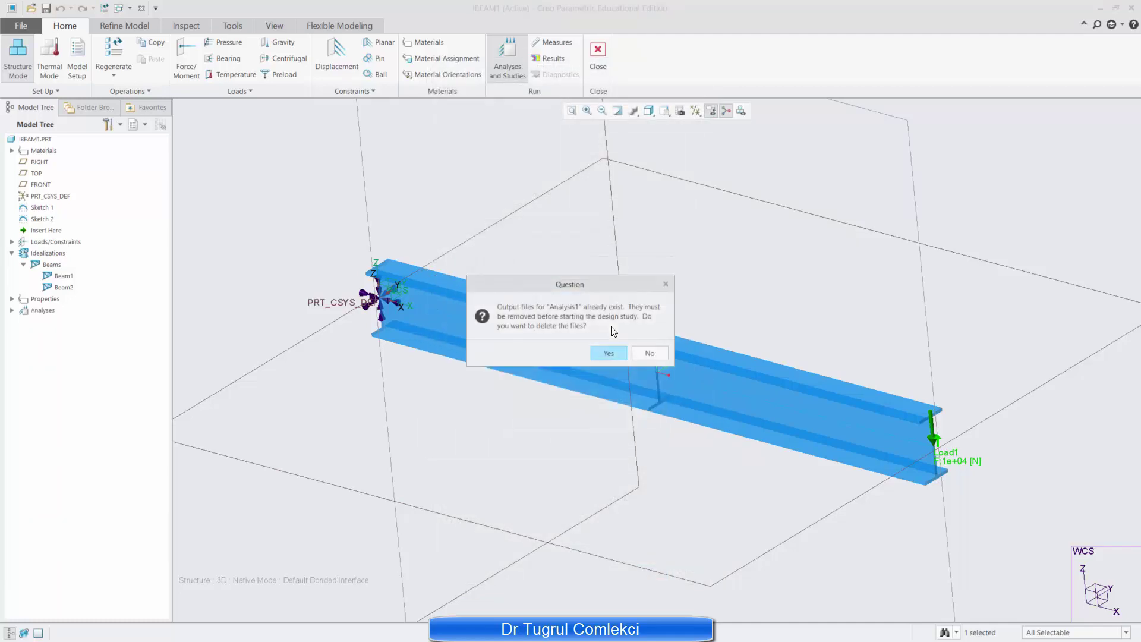
click(607, 353)
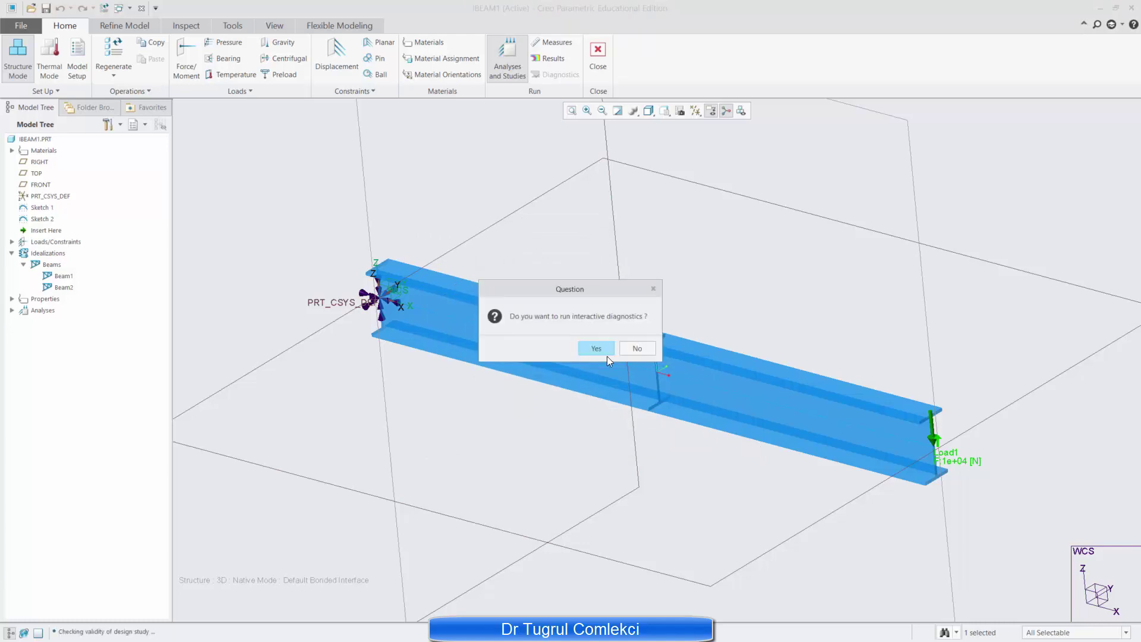
key(Return)
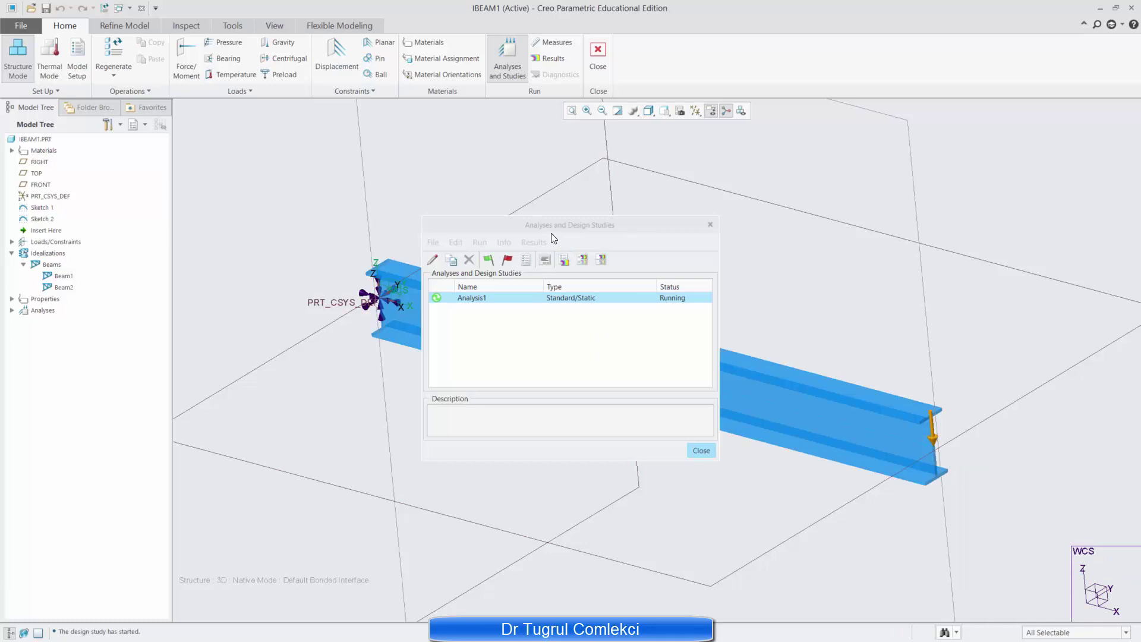
Scroll through Analysis1's Run Status Summary, then close the report
drag(551, 233, 392, 276)
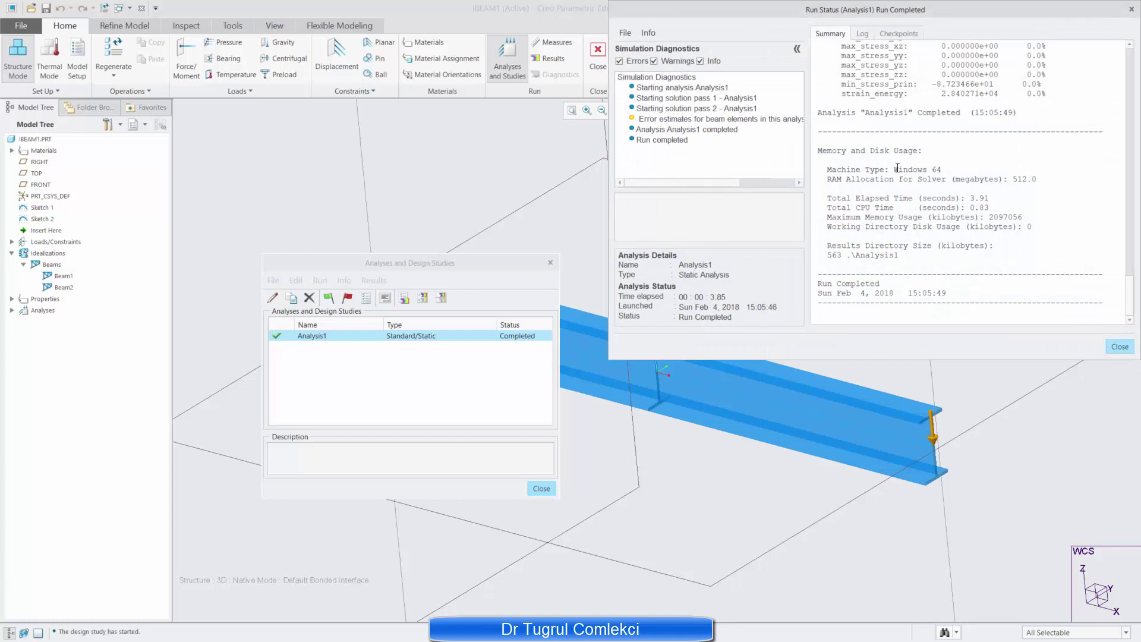
scroll(897, 168, up, 15)
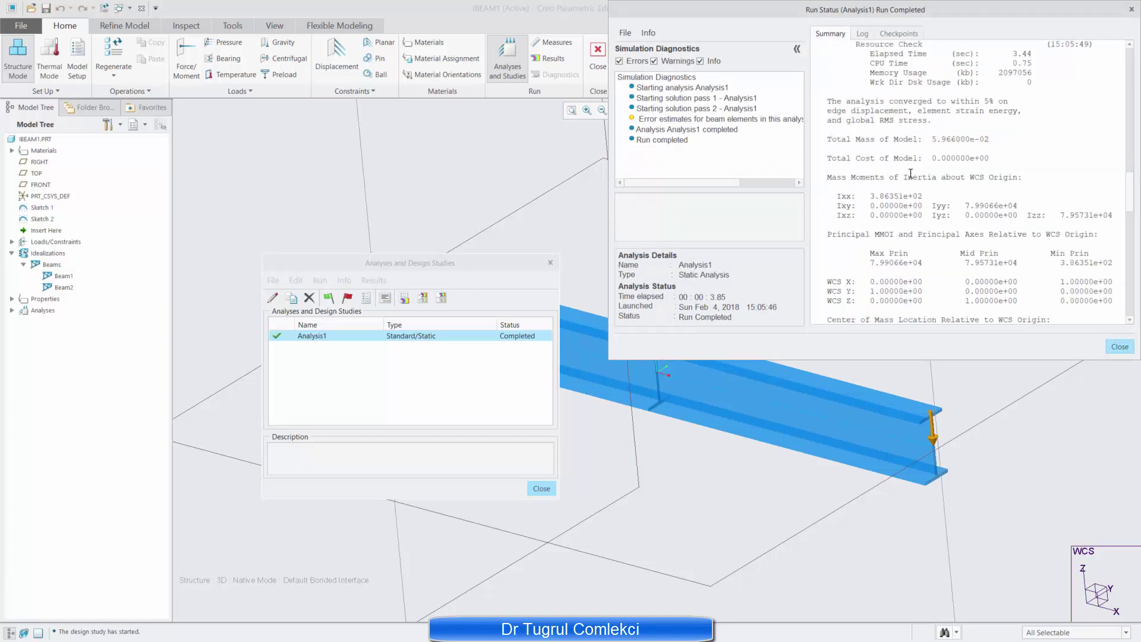
scroll(910, 174, up, 10)
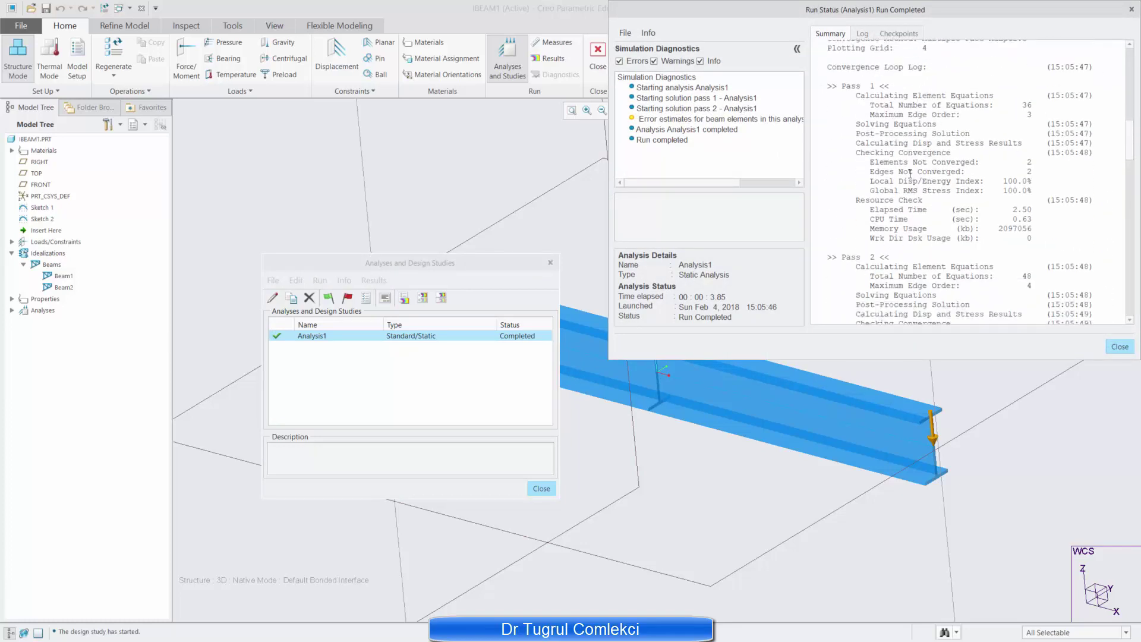
scroll(910, 173, down, 10)
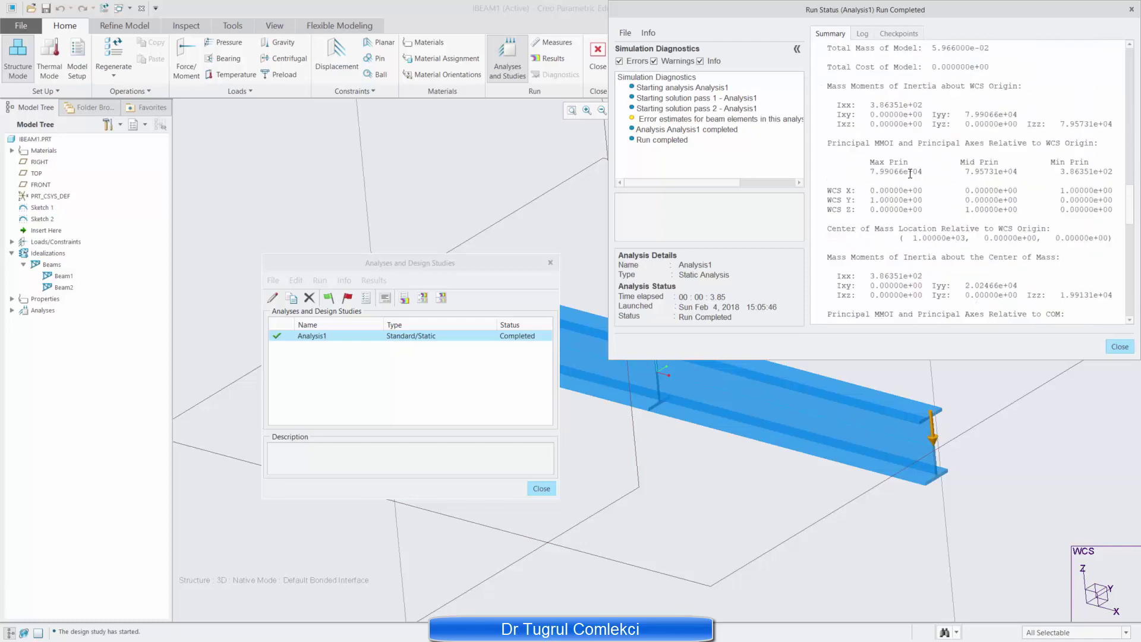
scroll(909, 174, down, 15)
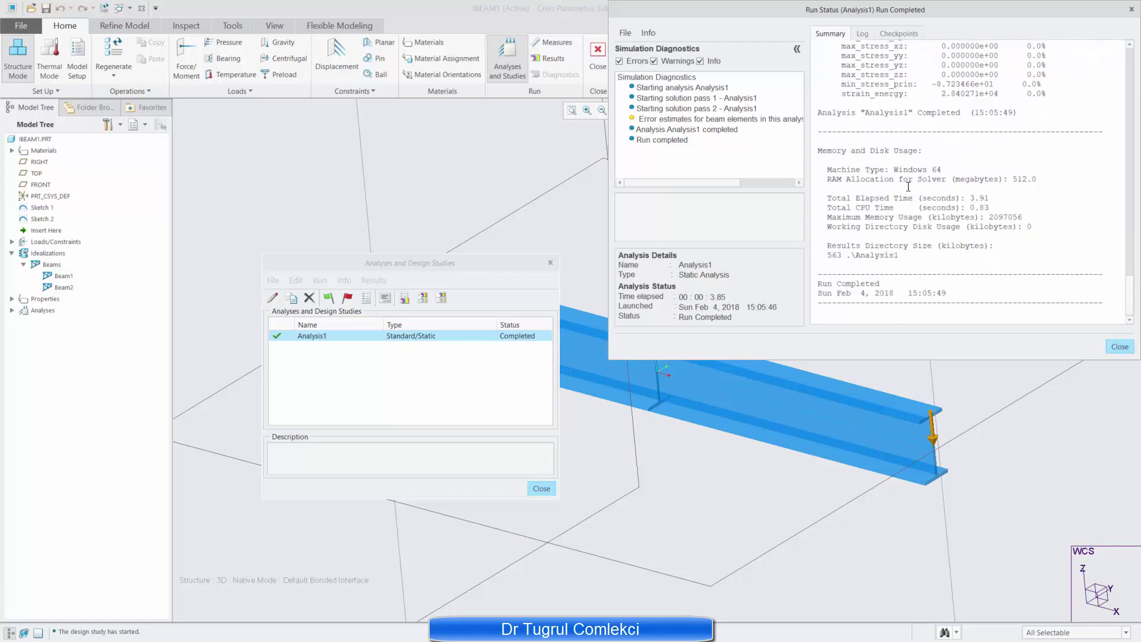
click(1120, 347)
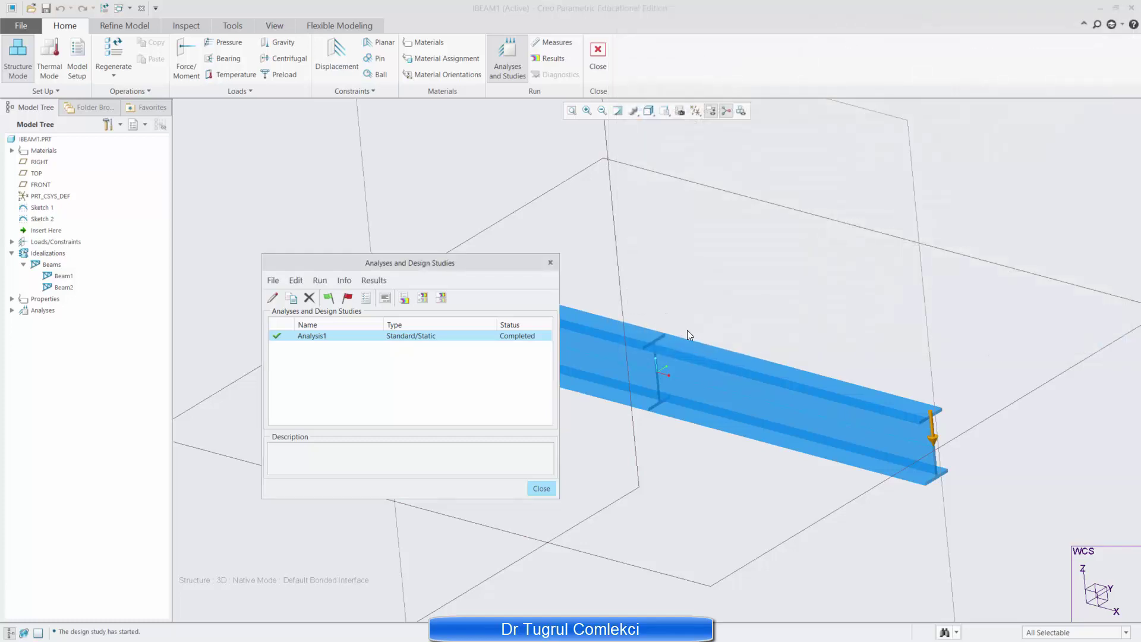
Display Analysis1's stress fringe in 3D and switch the component from von Mises to Beam Bending
click(403, 298)
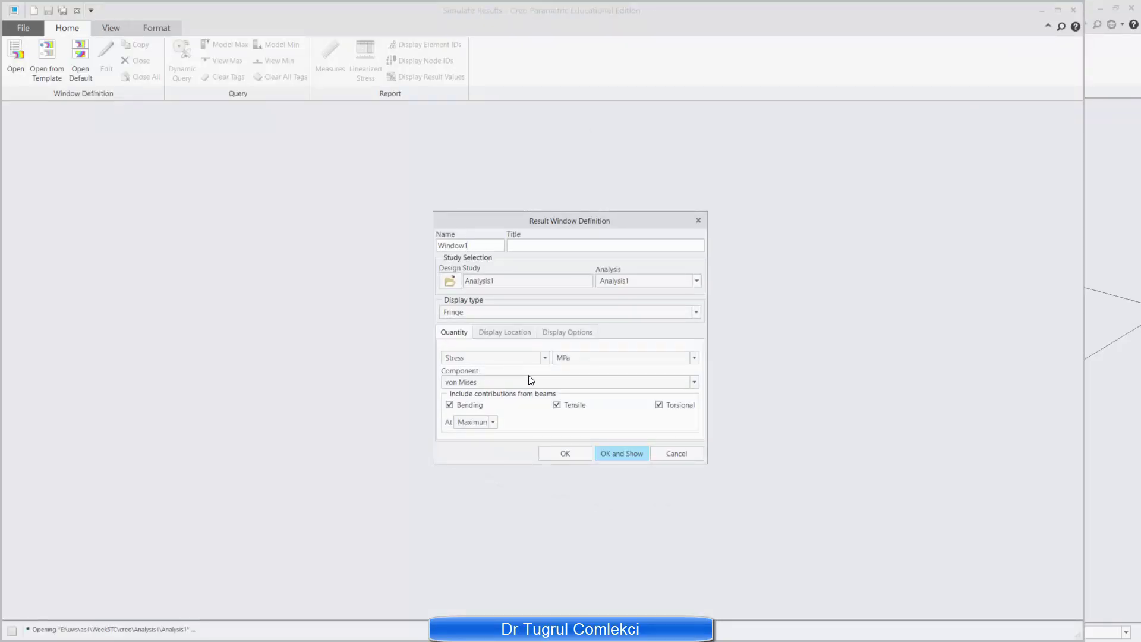
click(619, 453)
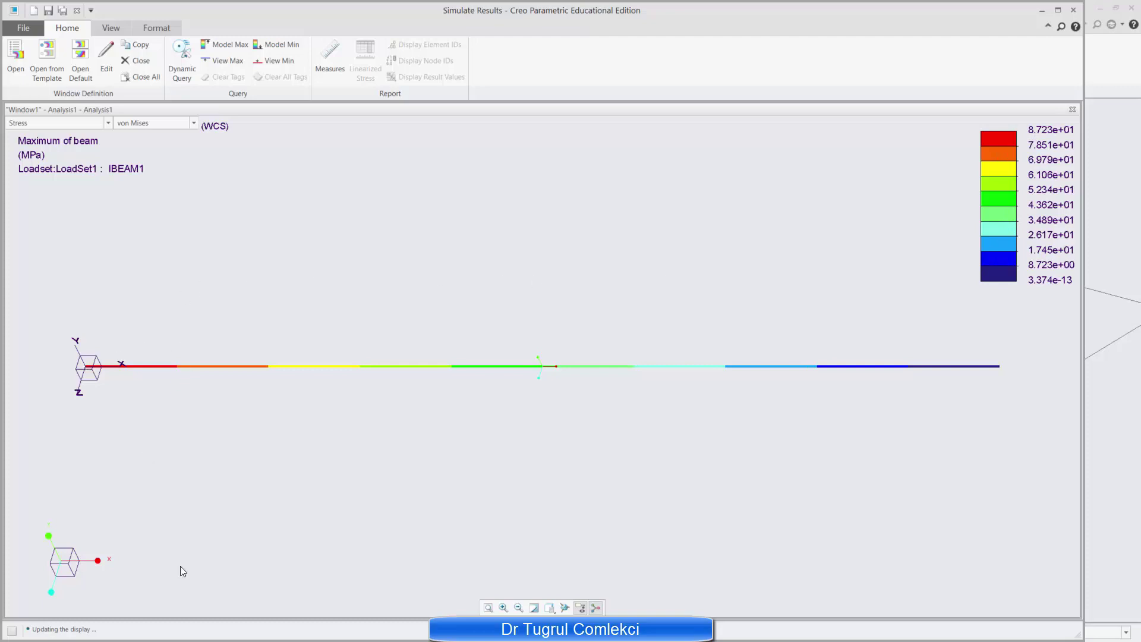
middle_drag(180, 566, 273, 249)
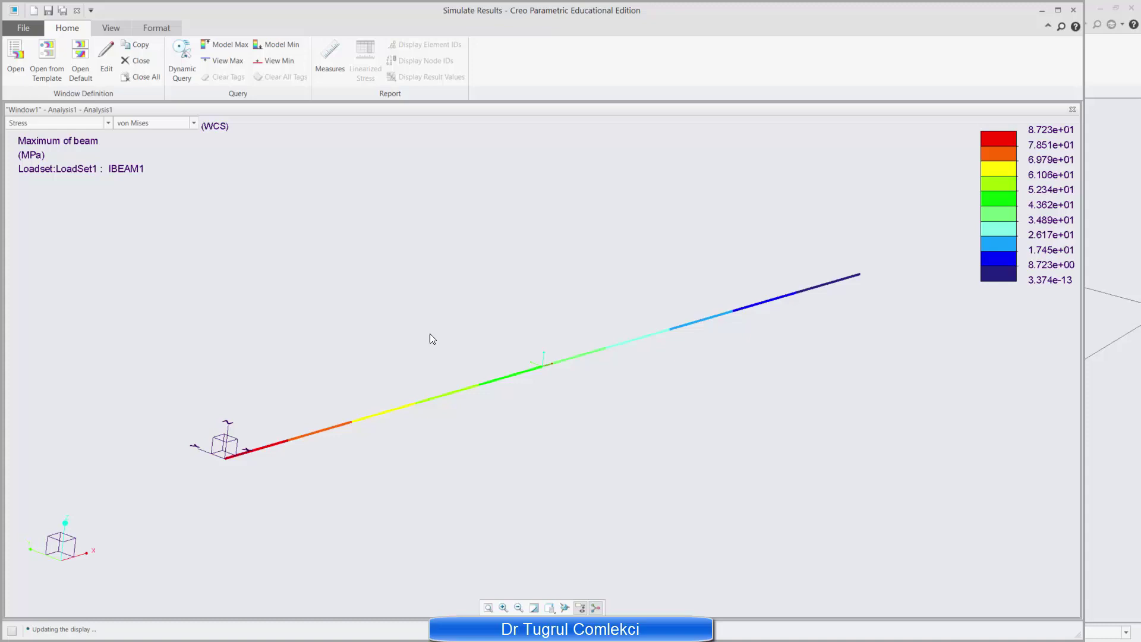
click(192, 123)
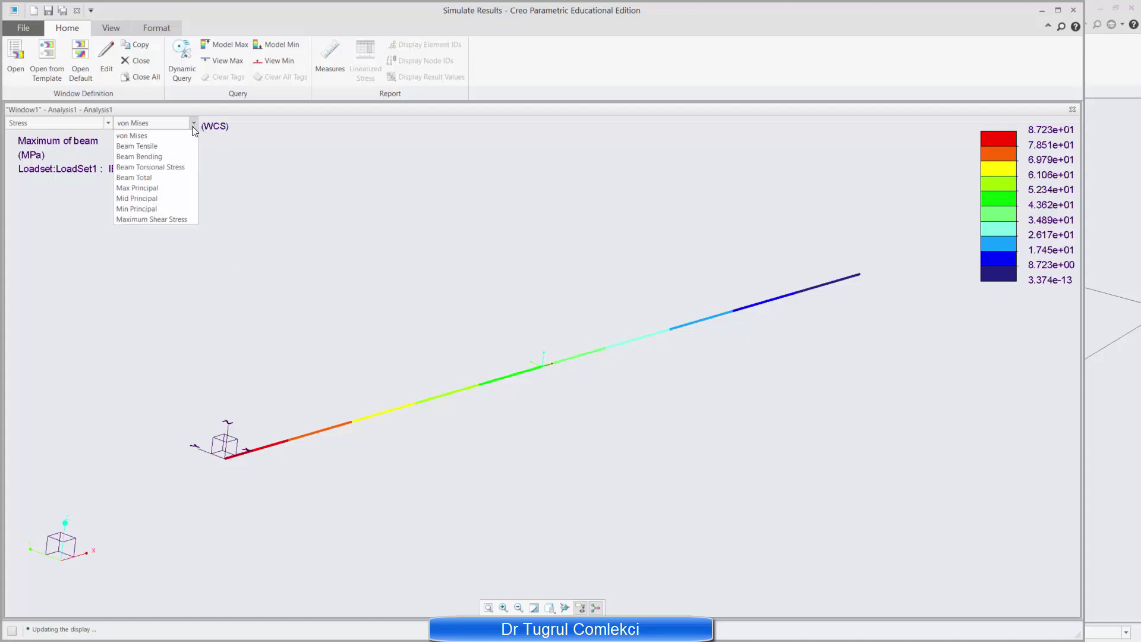
click(146, 157)
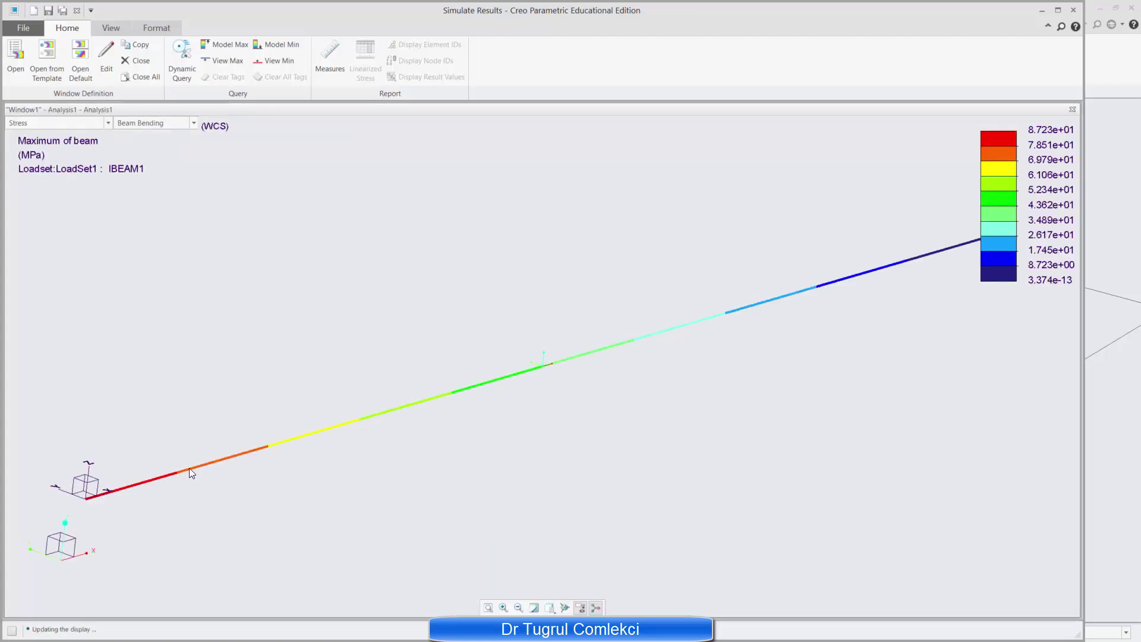
scroll(458, 396, up, 1)
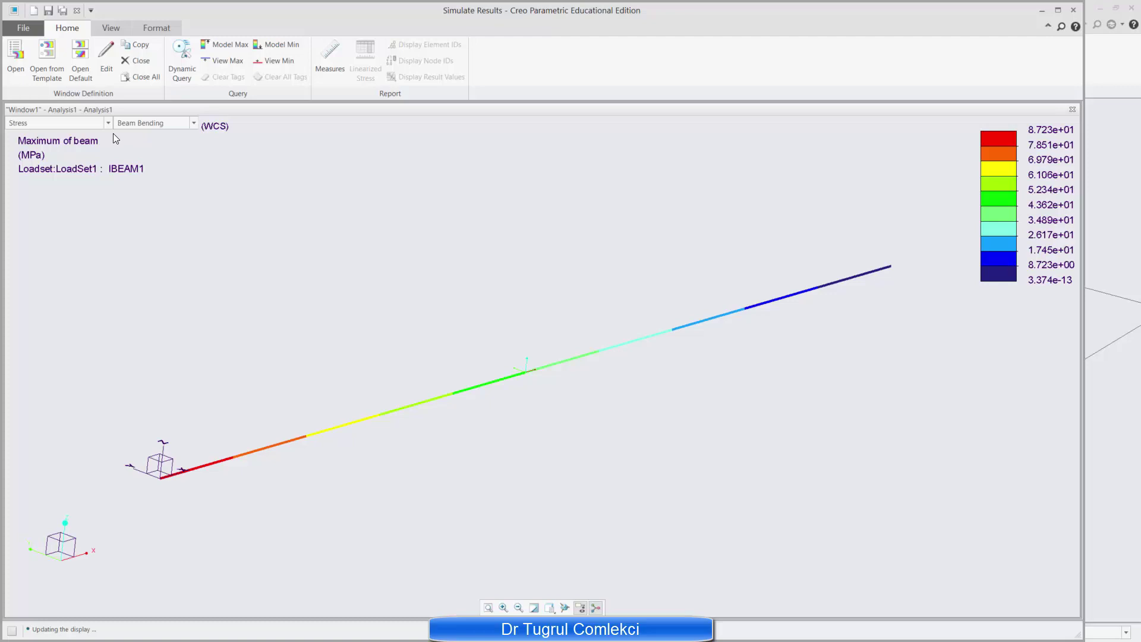
Show the Beam Bending result deformed with the undeformed beam overlaid
click(106, 60)
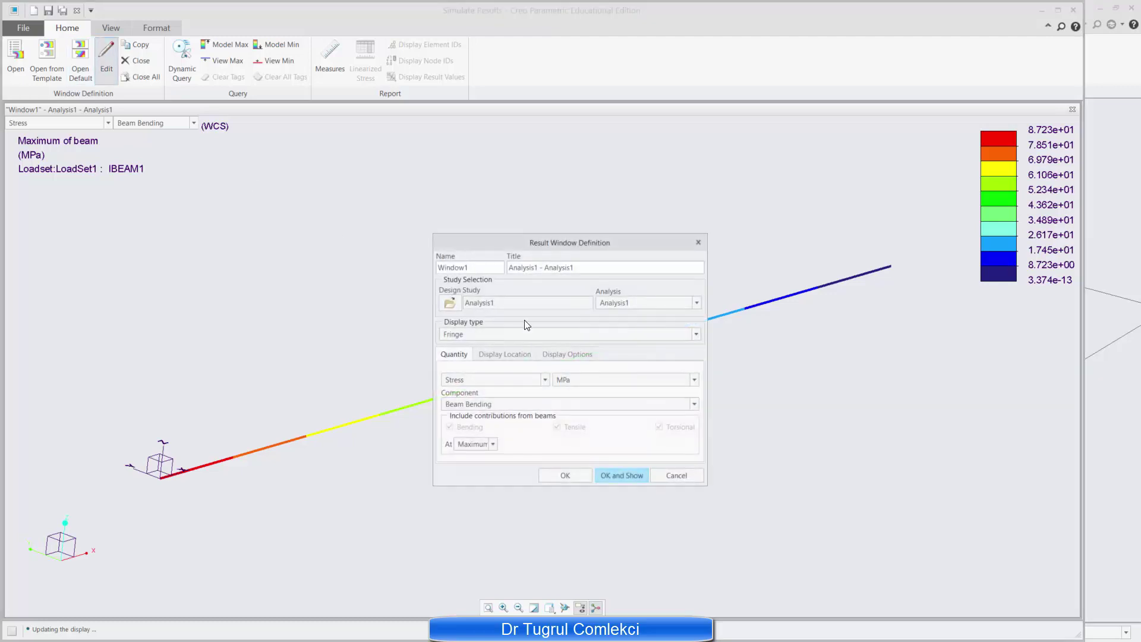
click(566, 352)
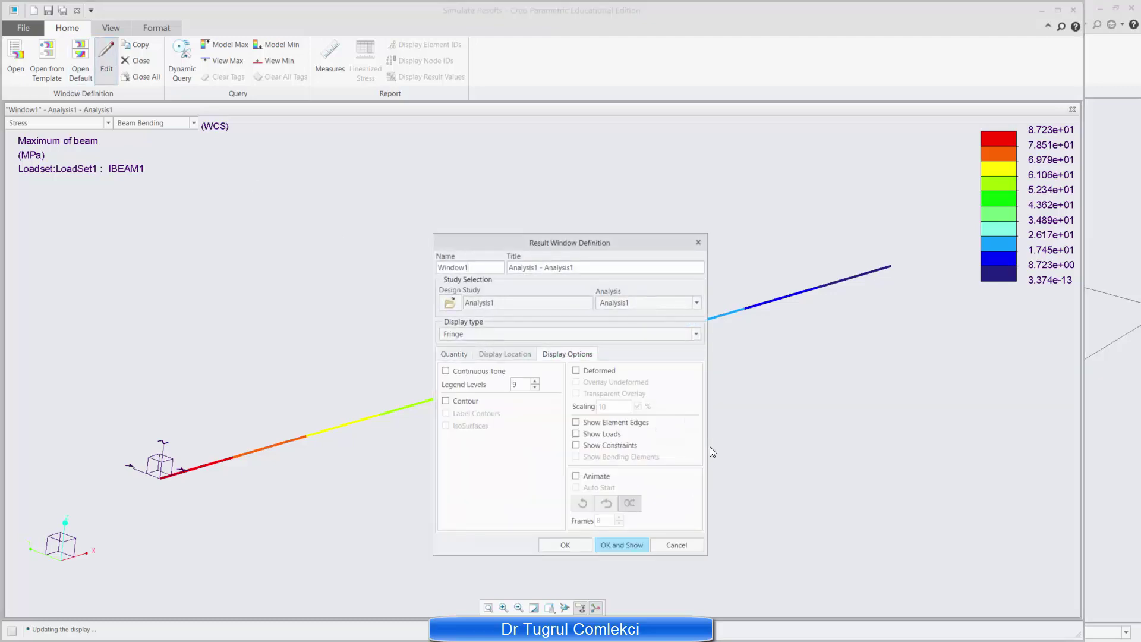
click(593, 374)
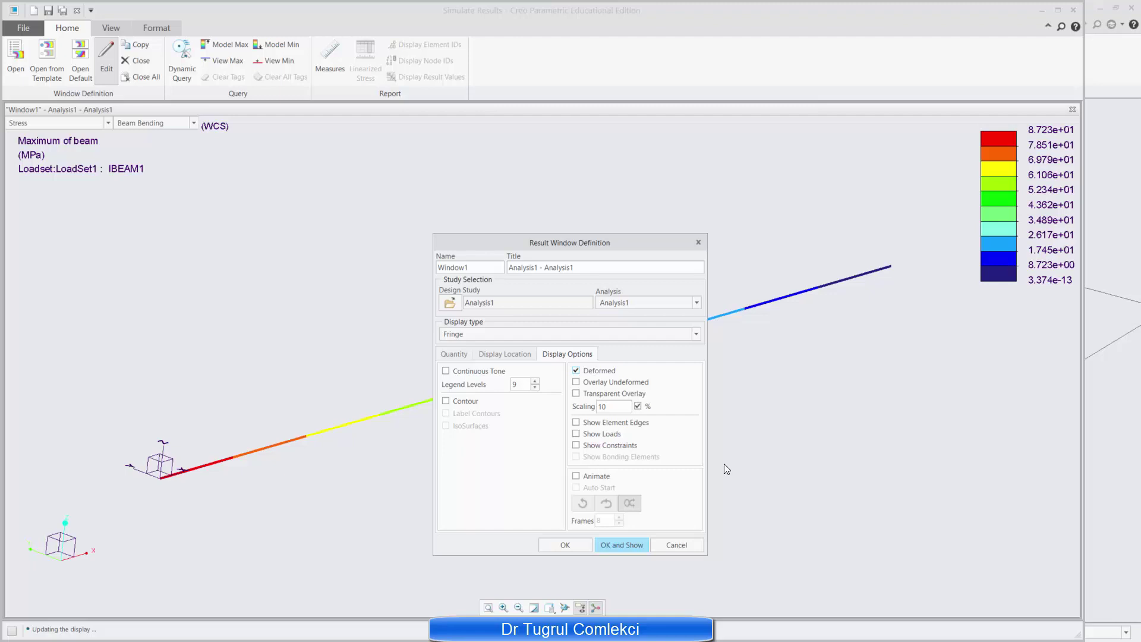
click(576, 382)
click(614, 549)
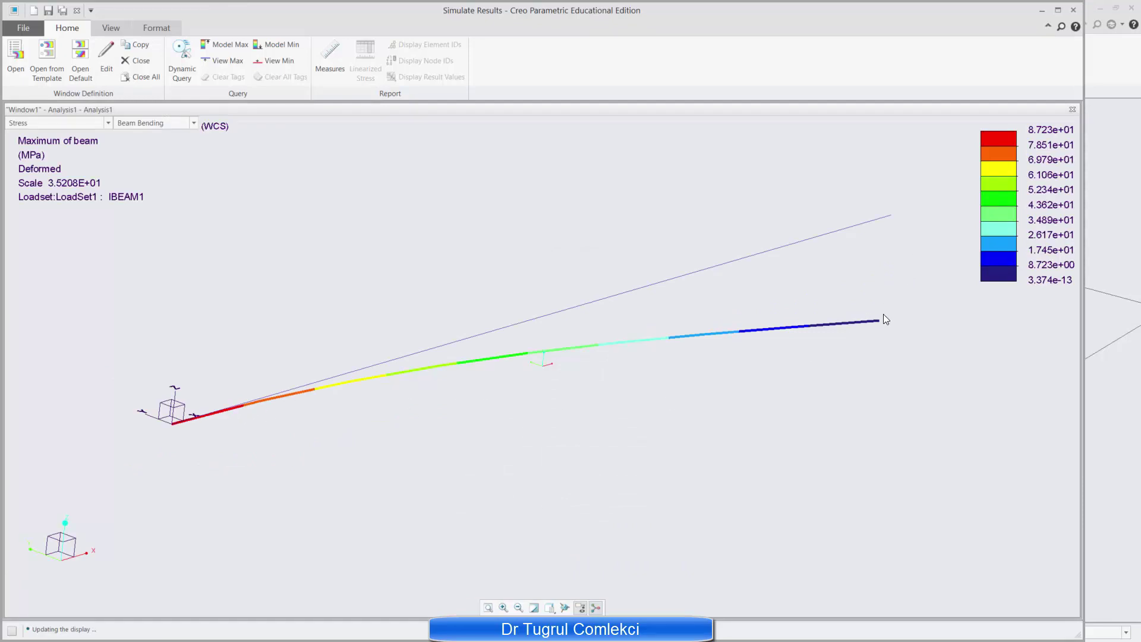
Animate the deformation, then turn animation off for a static deformed plot
click(102, 63)
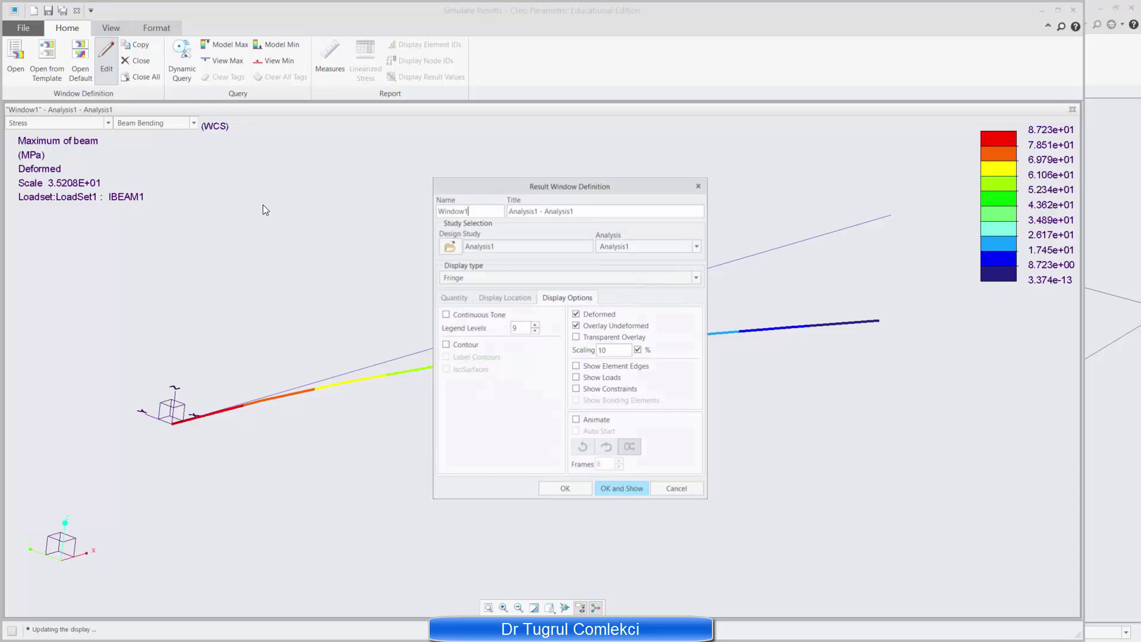
click(584, 421)
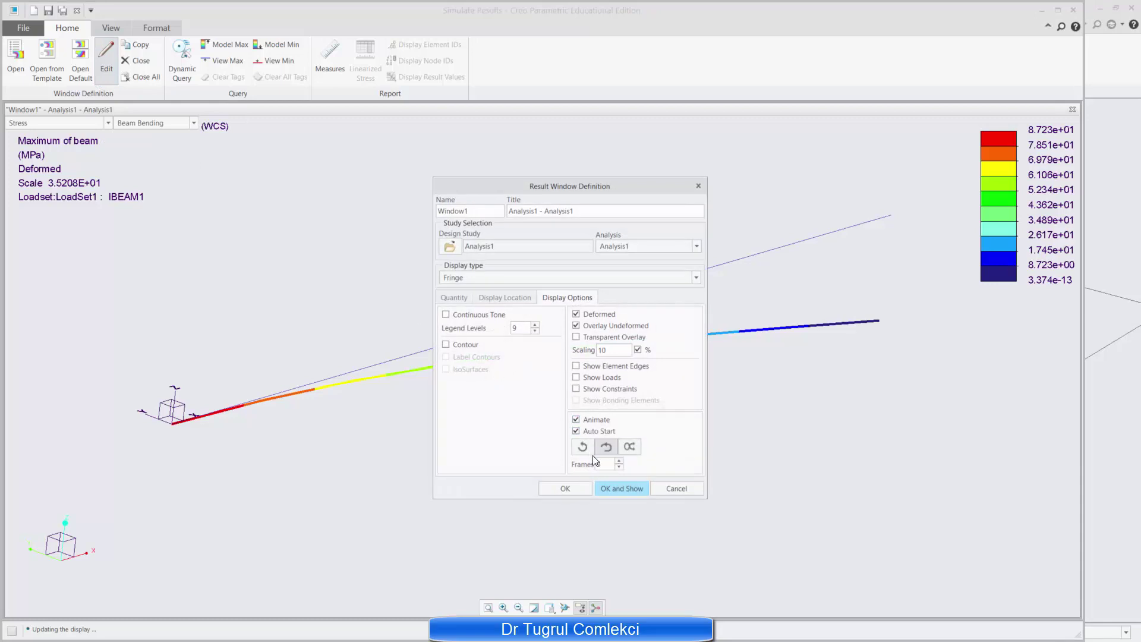
click(614, 483)
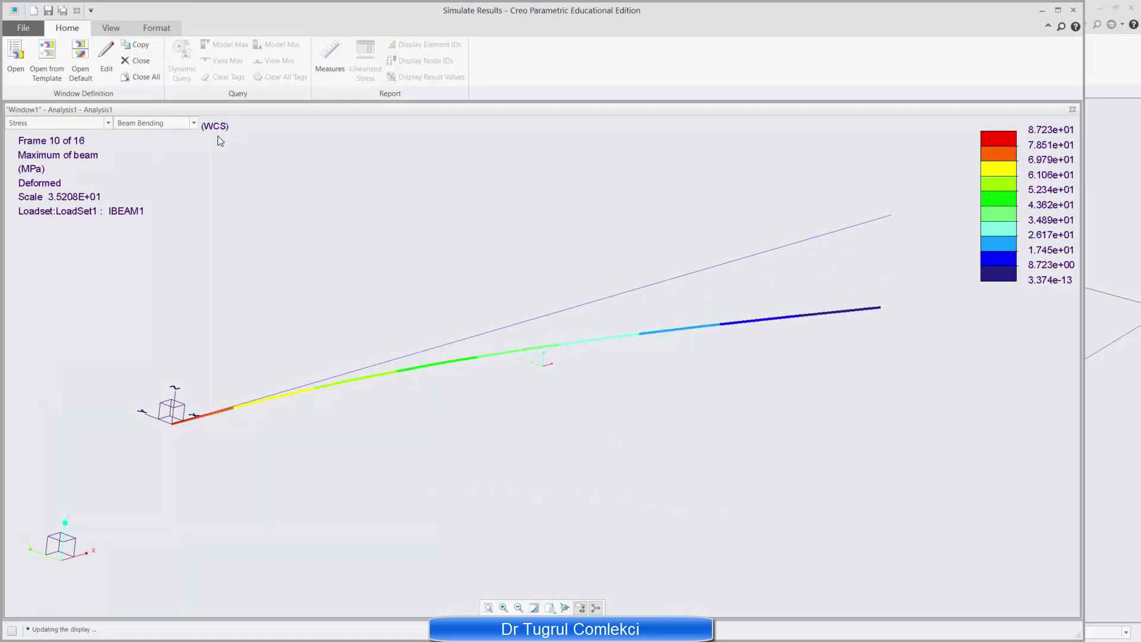
click(98, 63)
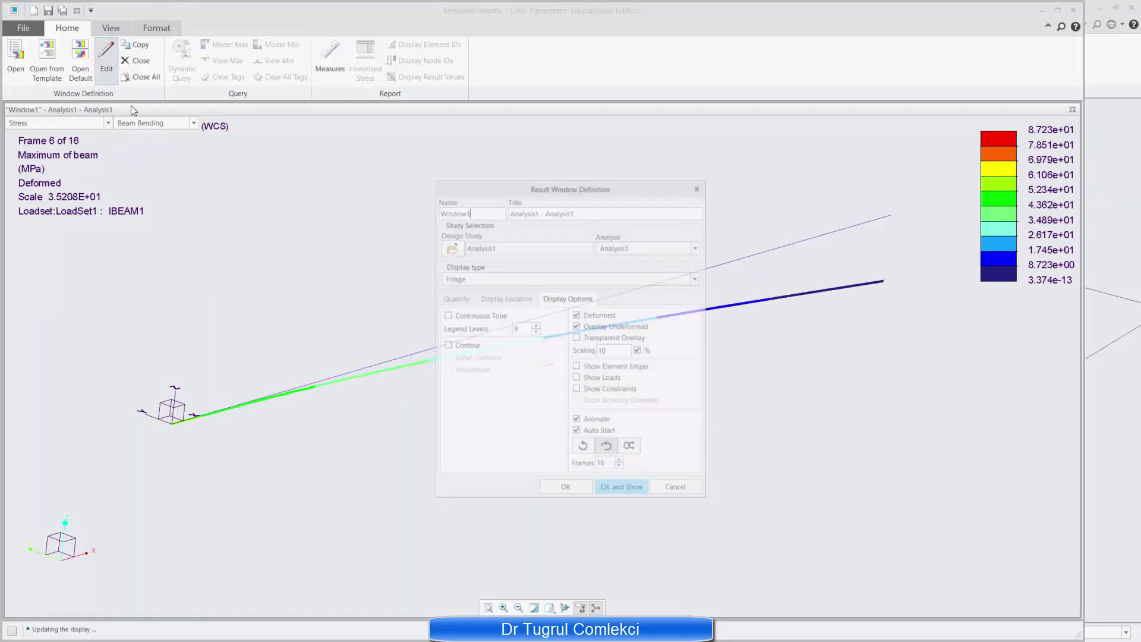
click(575, 420)
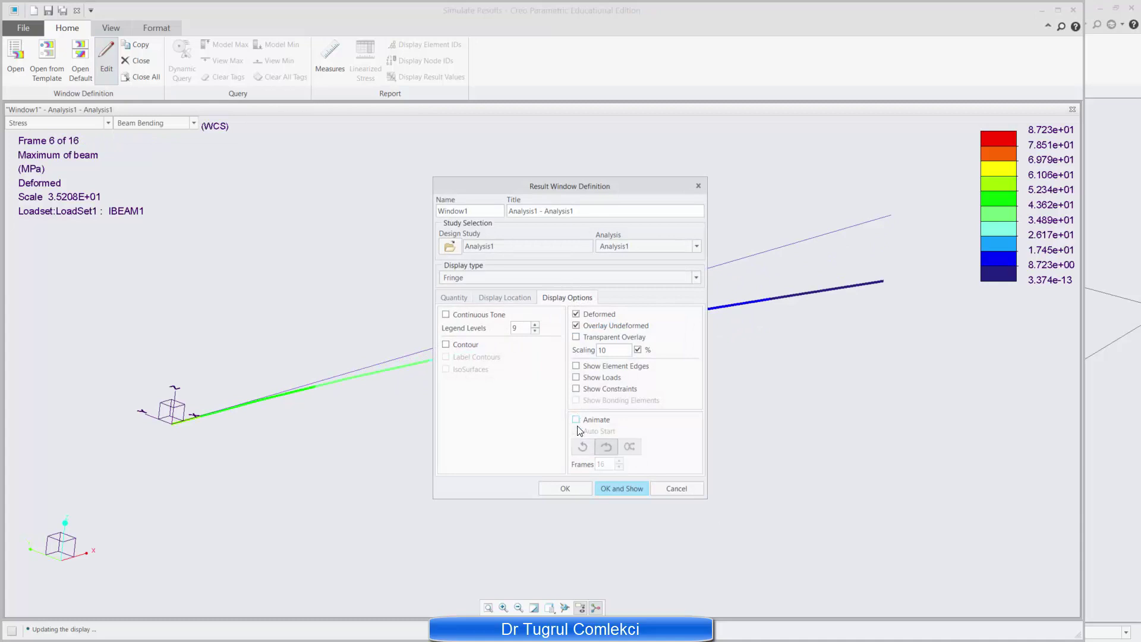
click(620, 488)
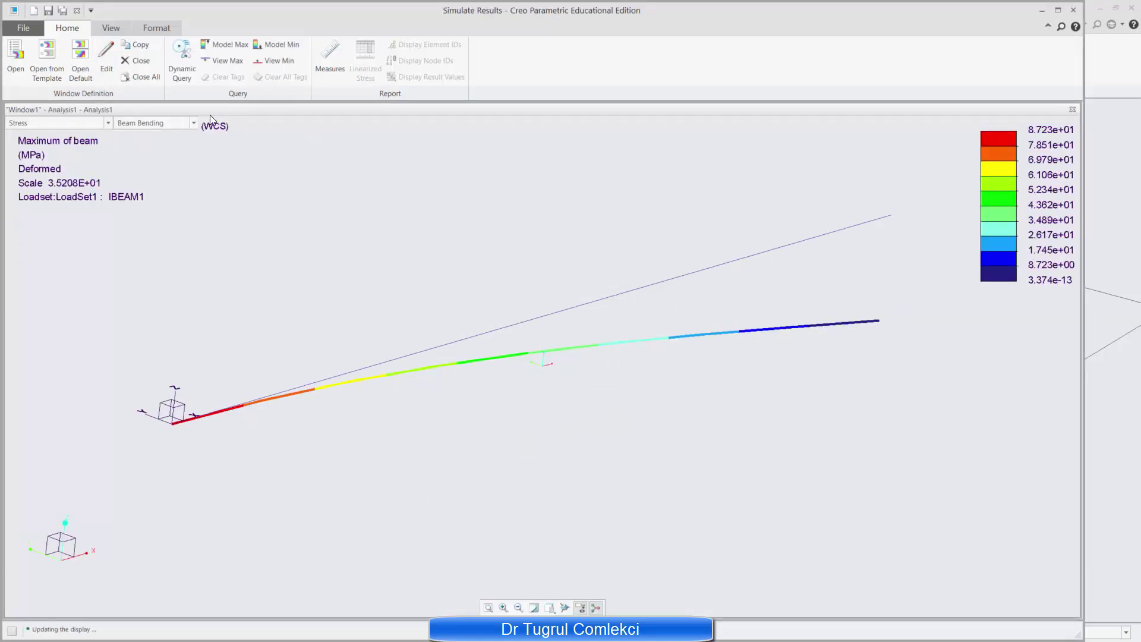
Define a new Analysis1 result window as a Shear & Moment graph showing only Vy and Mz
click(18, 62)
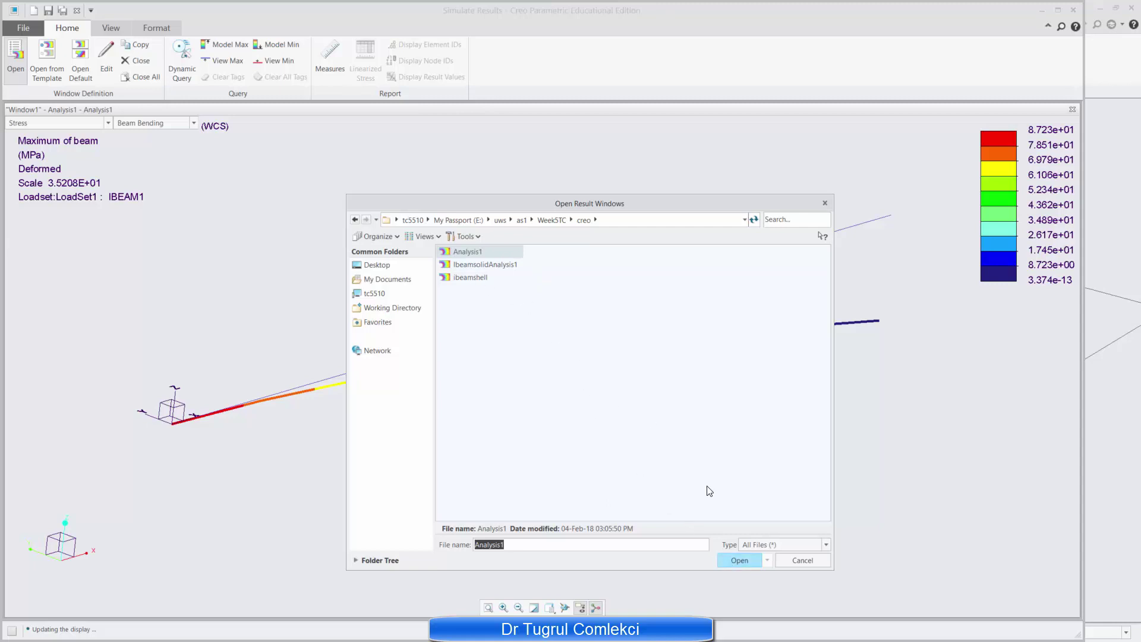
click(740, 559)
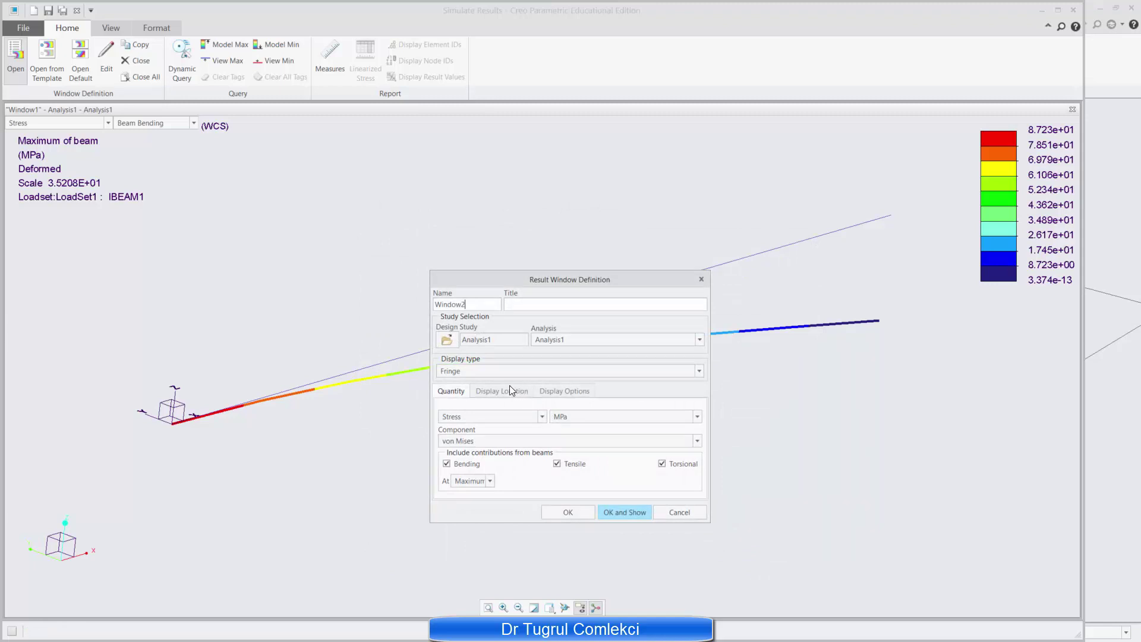
click(456, 370)
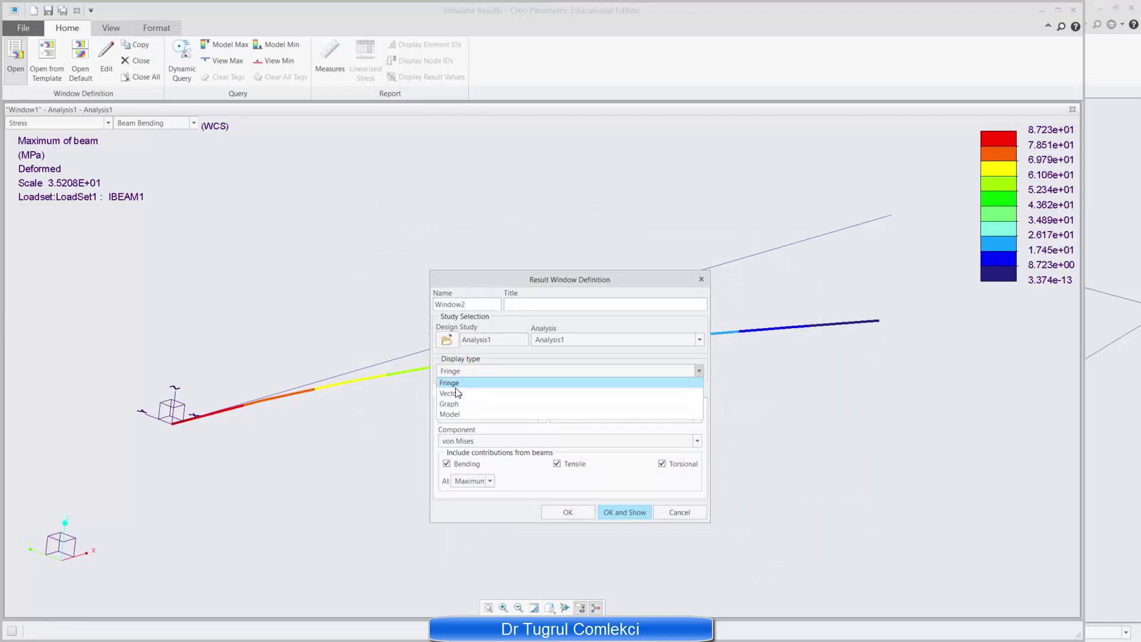
click(458, 402)
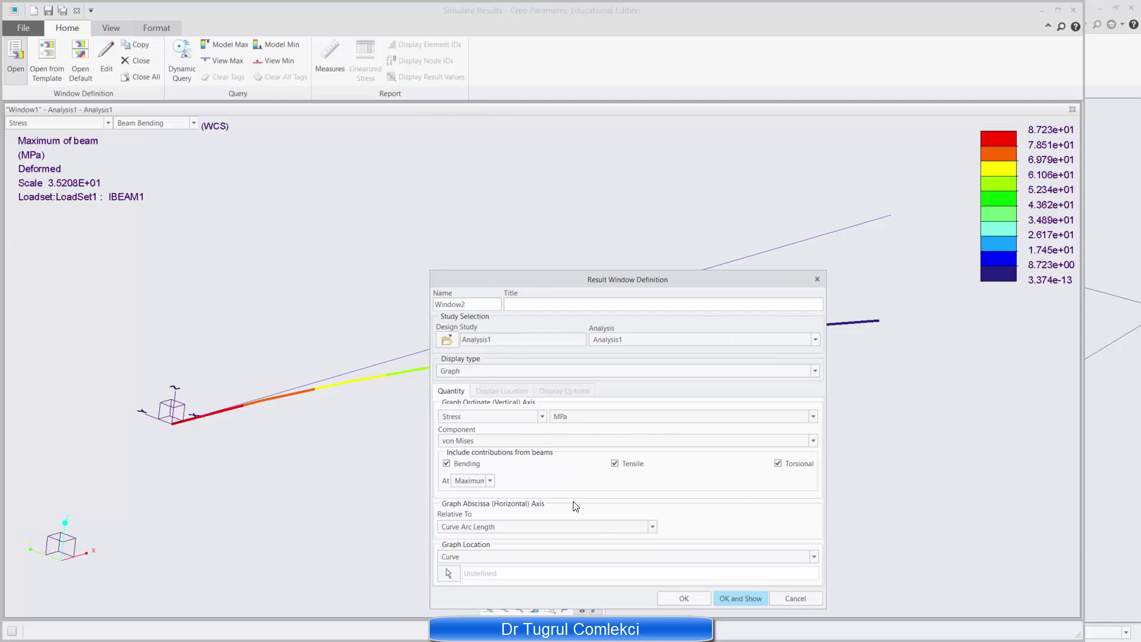
click(521, 416)
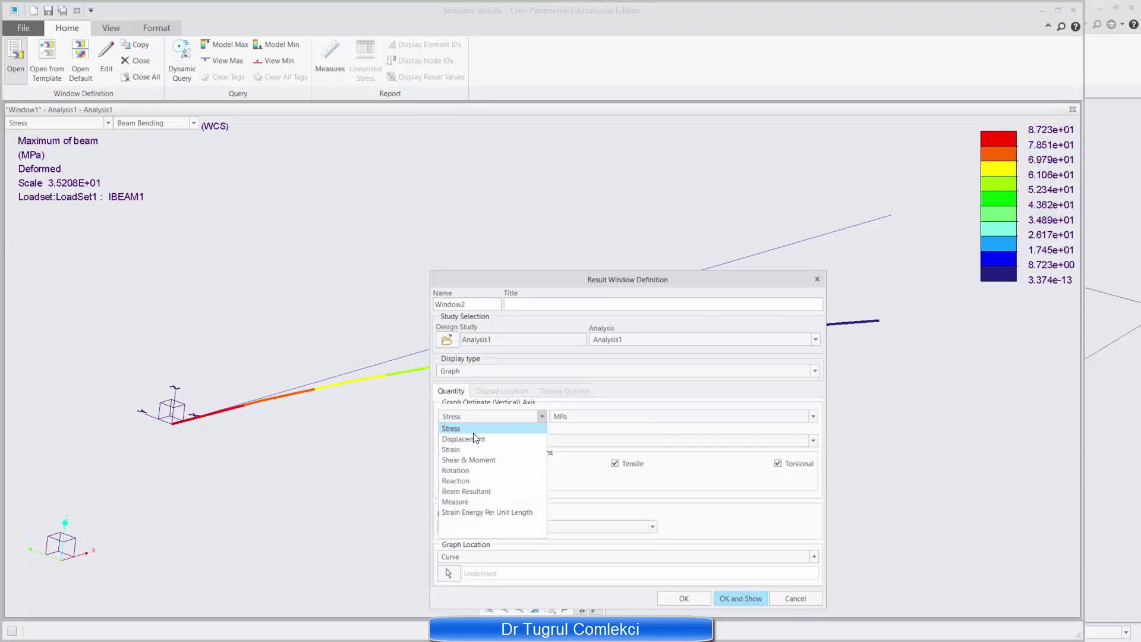
click(469, 459)
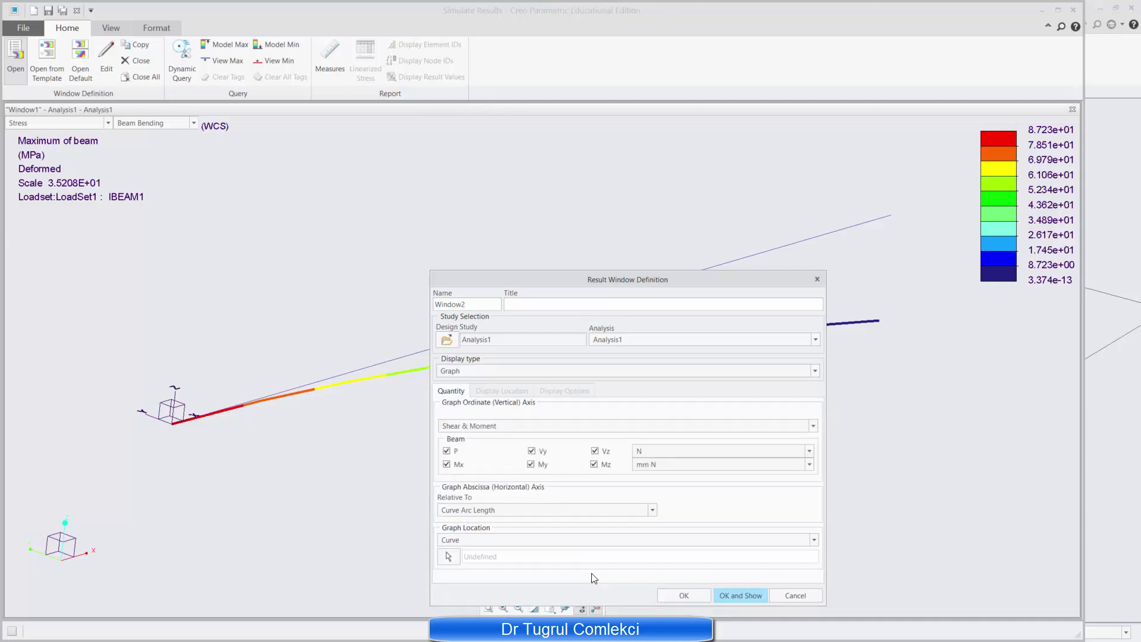
click(445, 451)
click(463, 465)
click(531, 464)
click(594, 451)
Pick the beam curve segments as the arc-length path for the graph
click(448, 557)
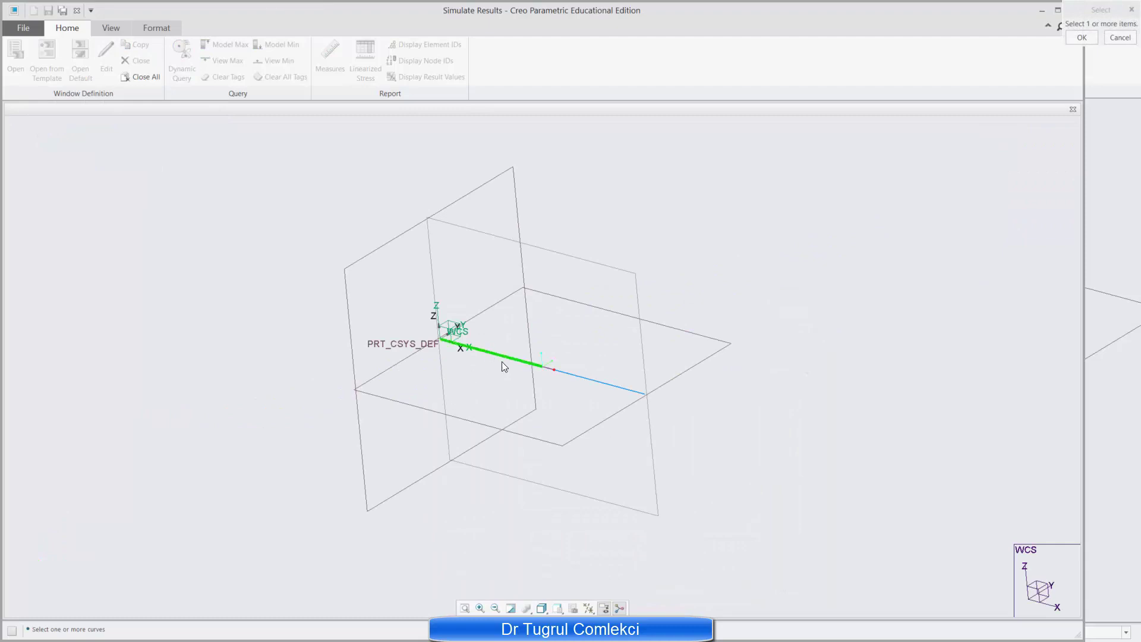
click(599, 383)
drag(1079, 9, 912, 171)
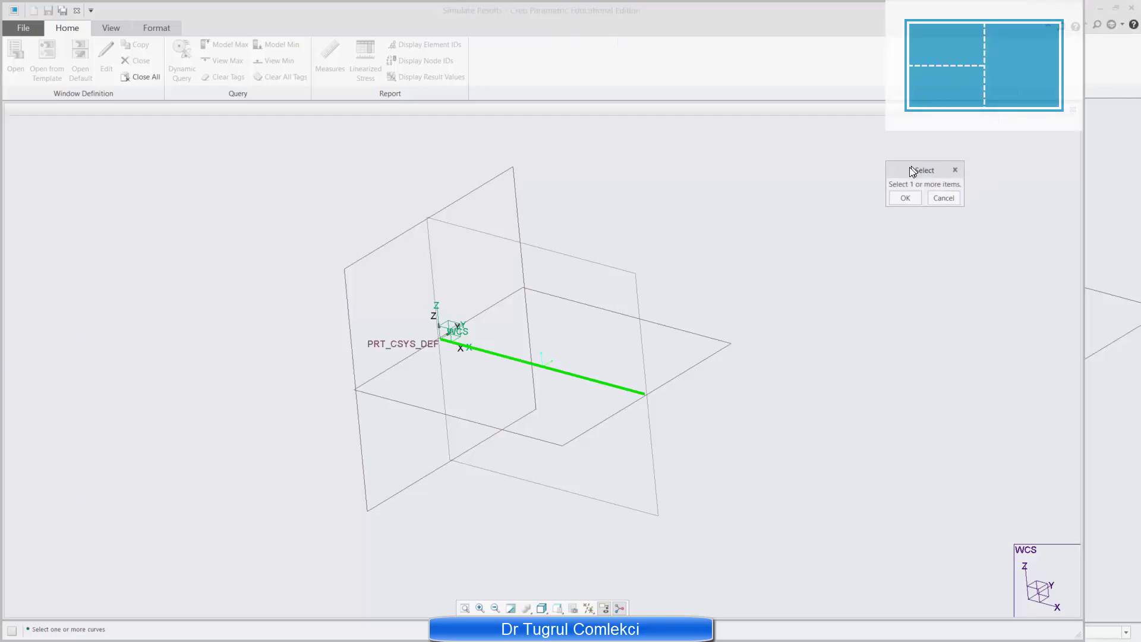
click(909, 197)
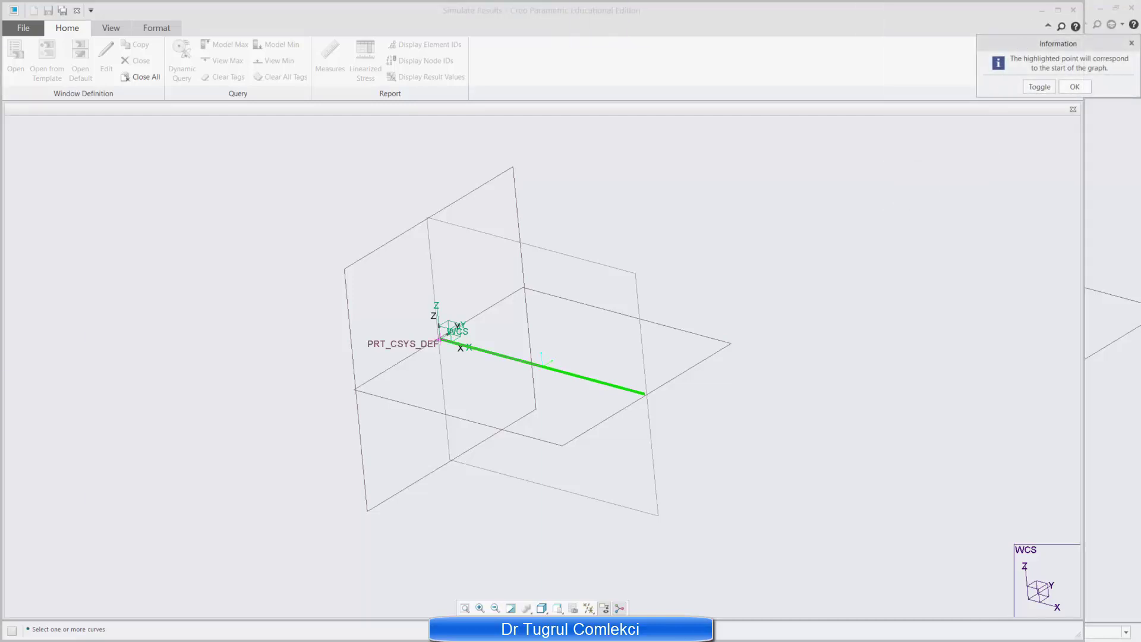
drag(1019, 48, 819, 204)
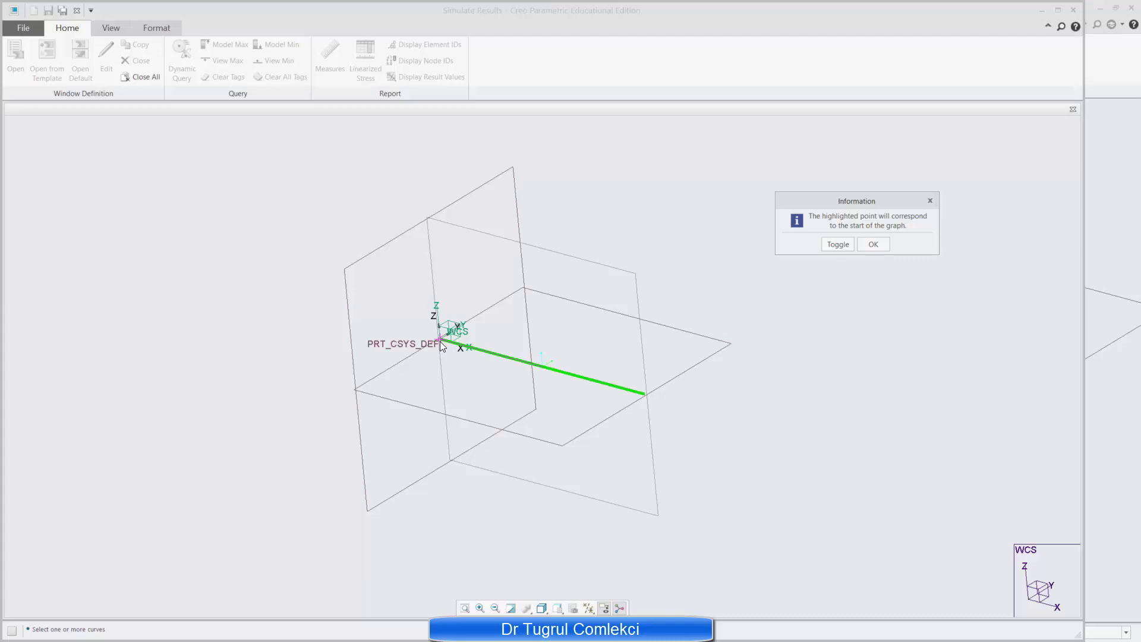
click(873, 244)
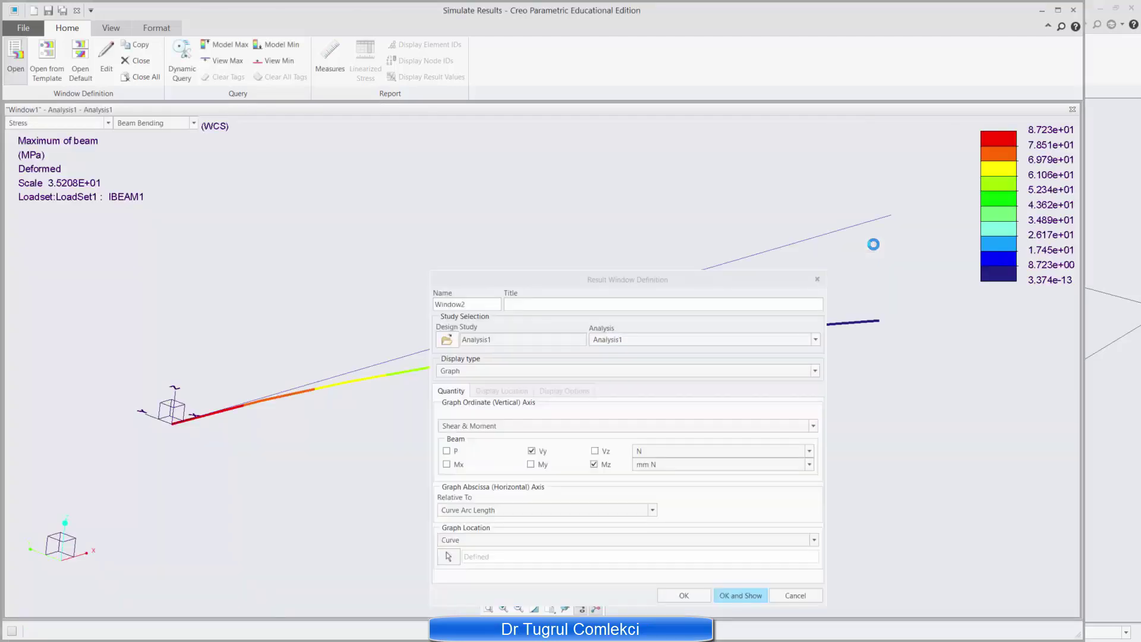
Open Window2 graphing shear Vy and moment Mz next to the Window1 stress plot
click(741, 594)
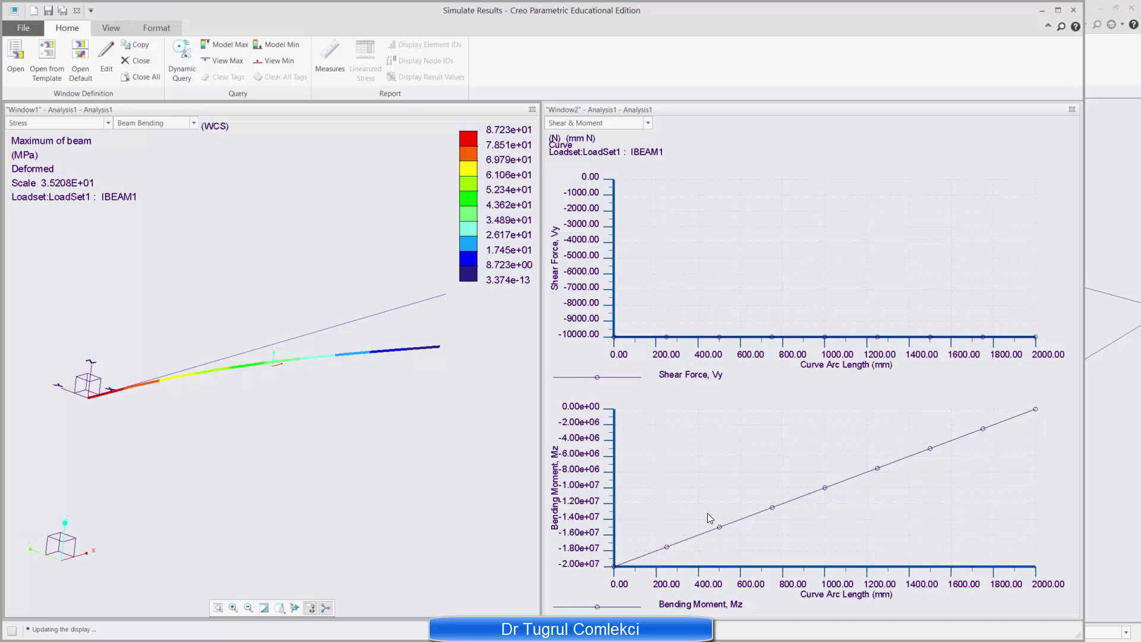
Exit the results, saving the result windows, and close the Analyses dialog
click(77, 11)
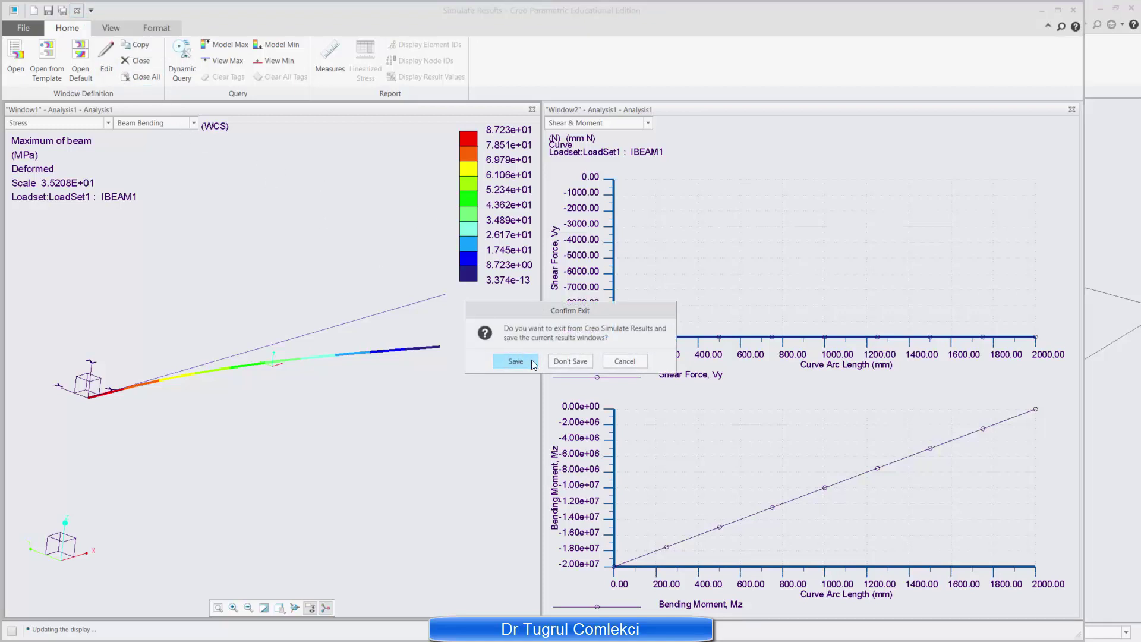
click(550, 362)
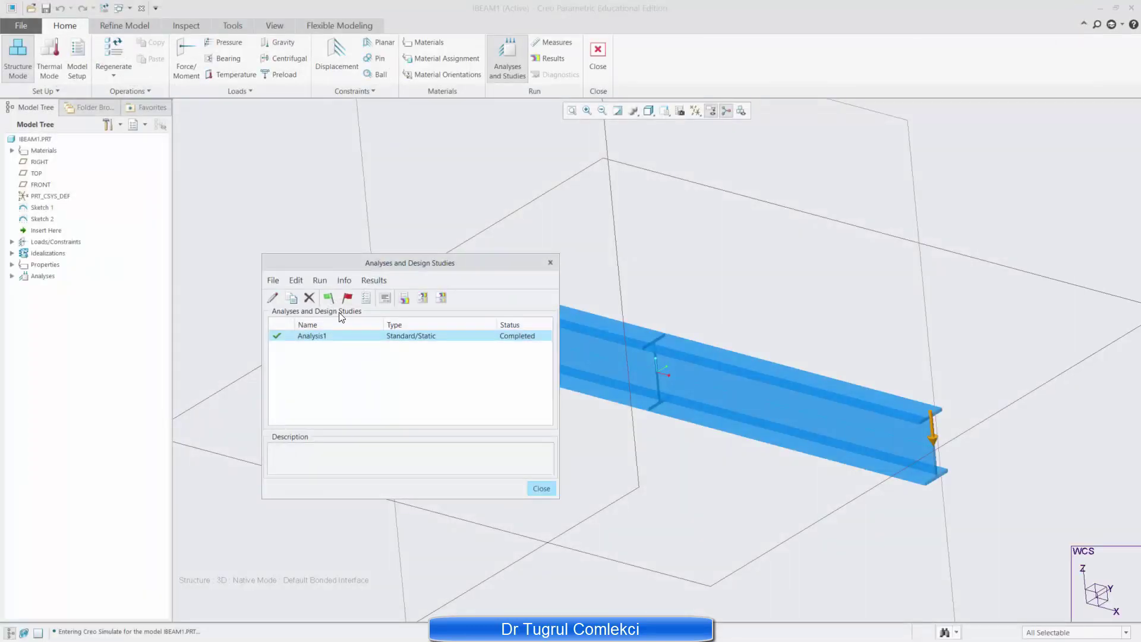
click(542, 489)
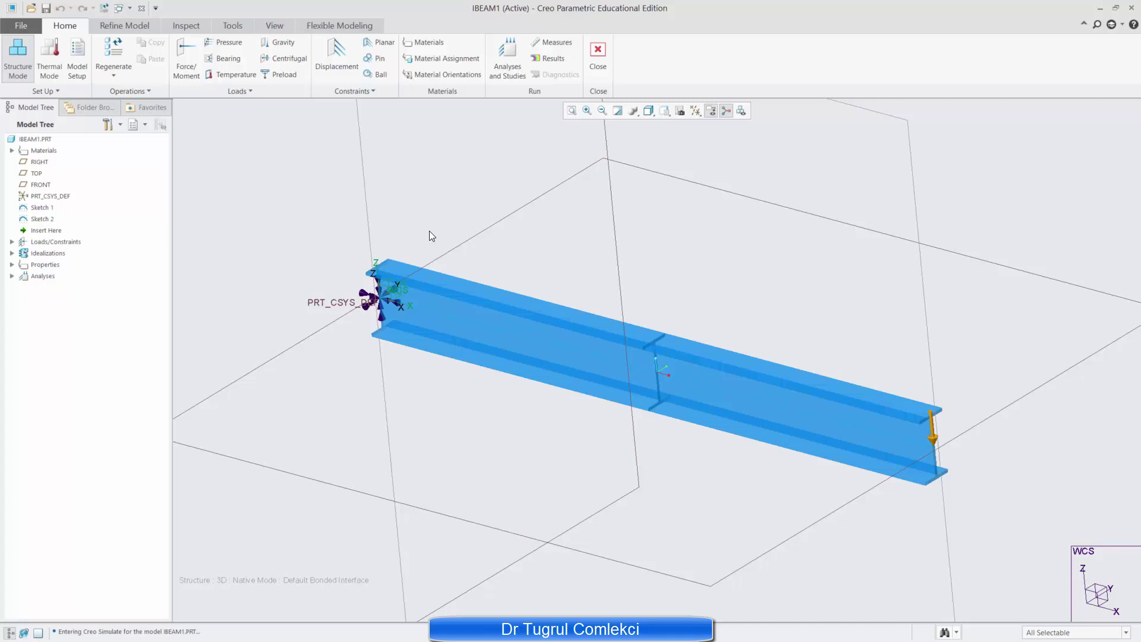
Start a gravity load named Gravity in a new load set called Gravity
click(287, 43)
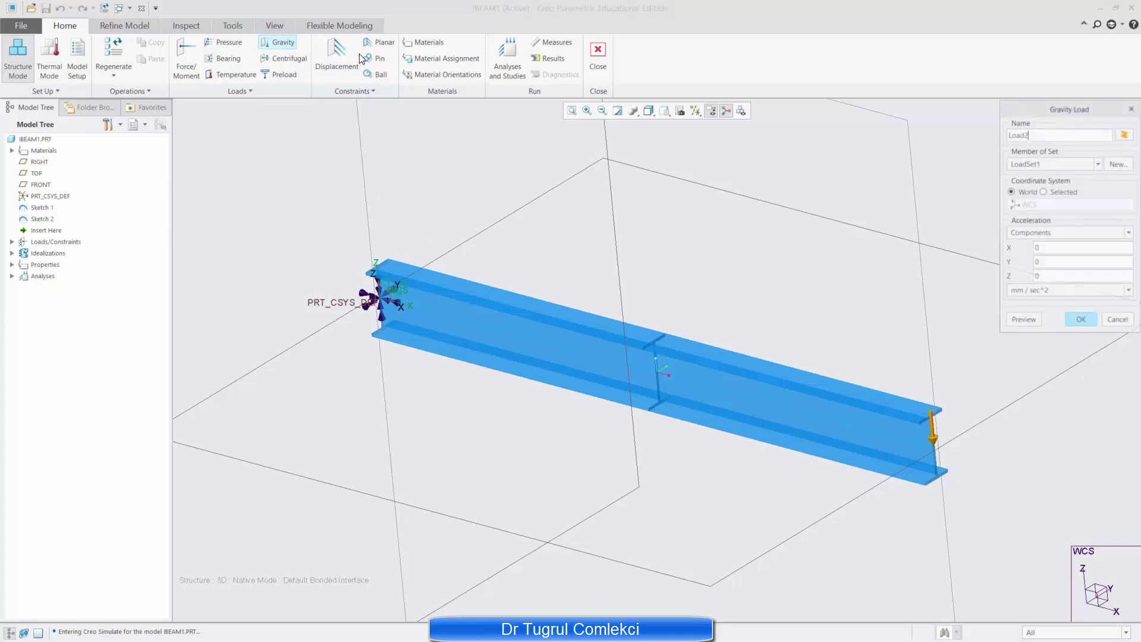
drag(1055, 112, 947, 150)
double_click(912, 172)
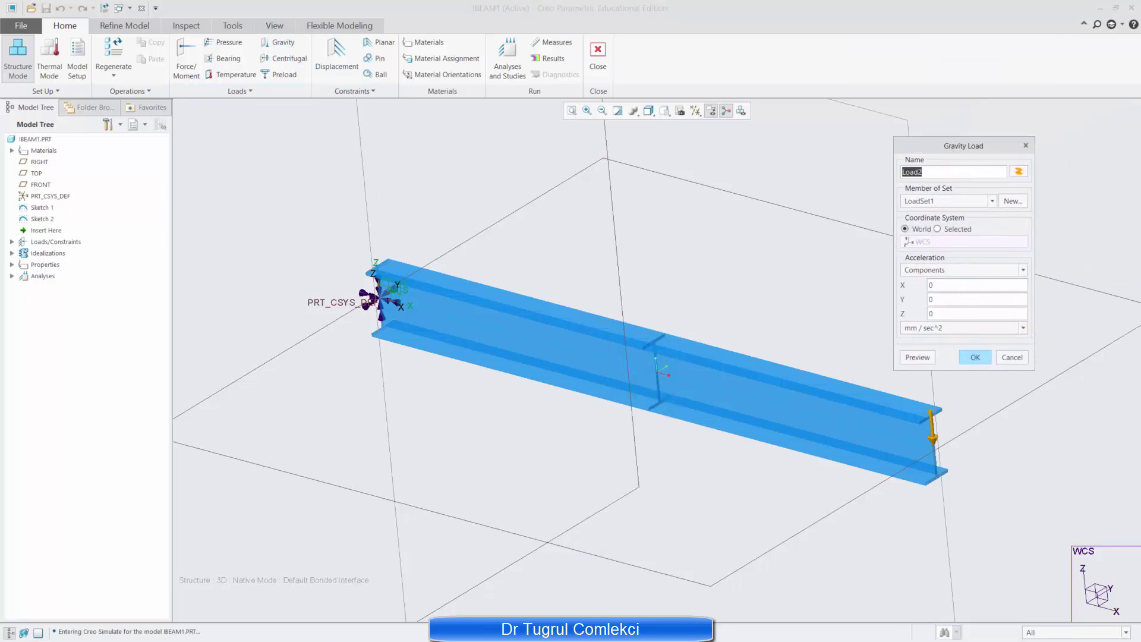
text(Gravity)
click(991, 201)
click(993, 201)
click(1011, 201)
key(BackSpace)
key(BackSpace)
key(BackSpace)
key(BackSpace)
key(BackSpace)
key(BackSpace)
key(BackSpace)
key(BackSpace)
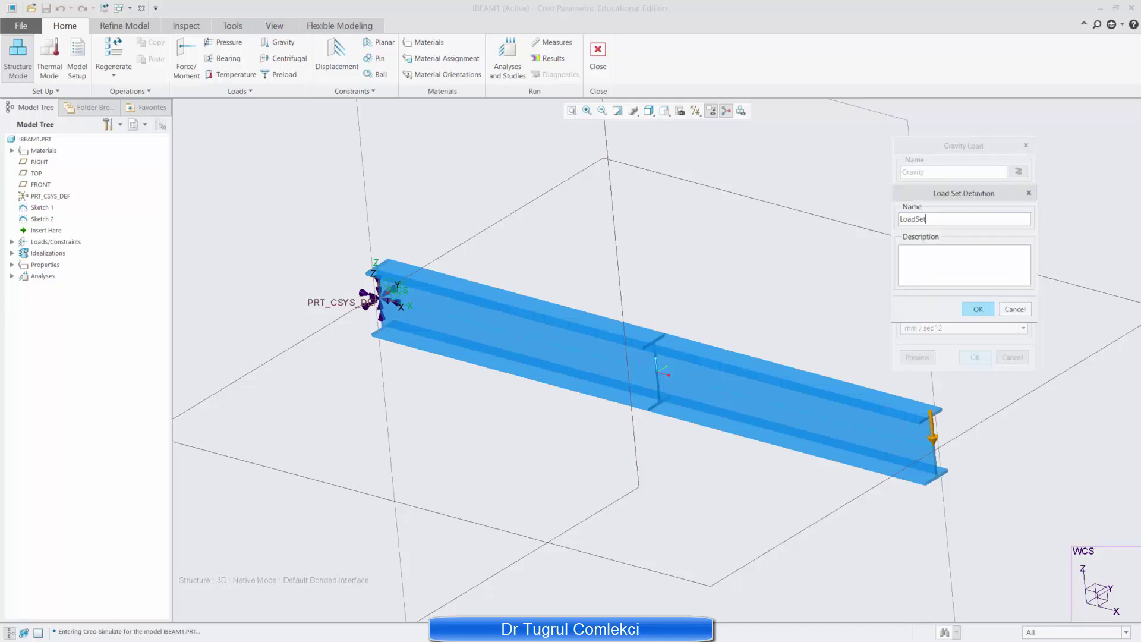
text(Gravity)
click(977, 309)
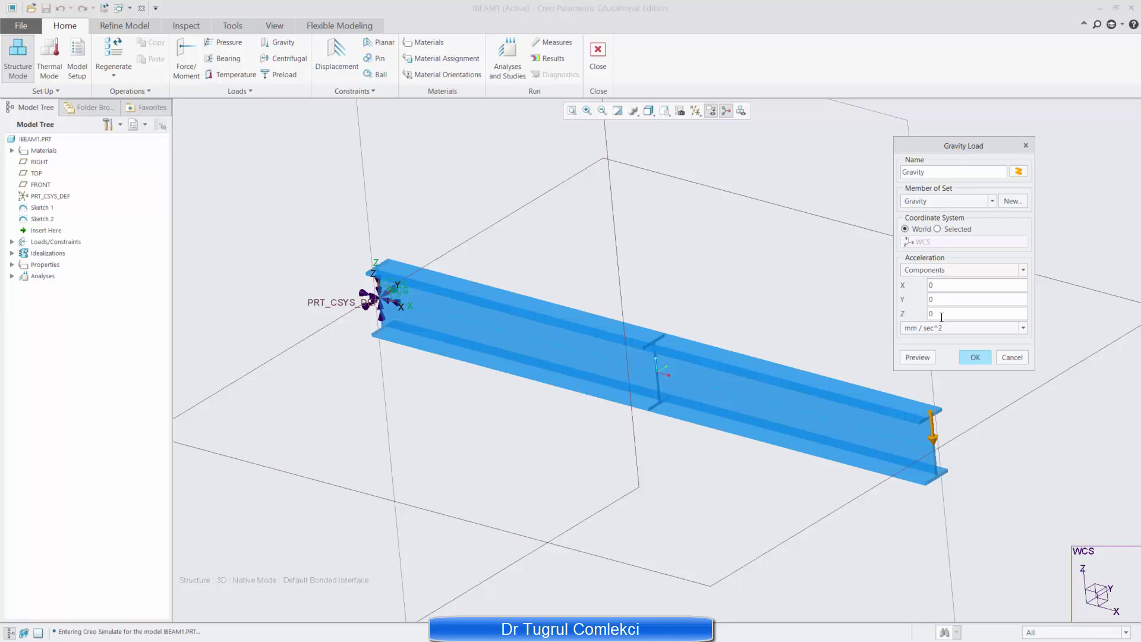
Set the gravity Z acceleration to 9.81 m/sec^2 and confirm the load
double_click(922, 315)
click(1023, 327)
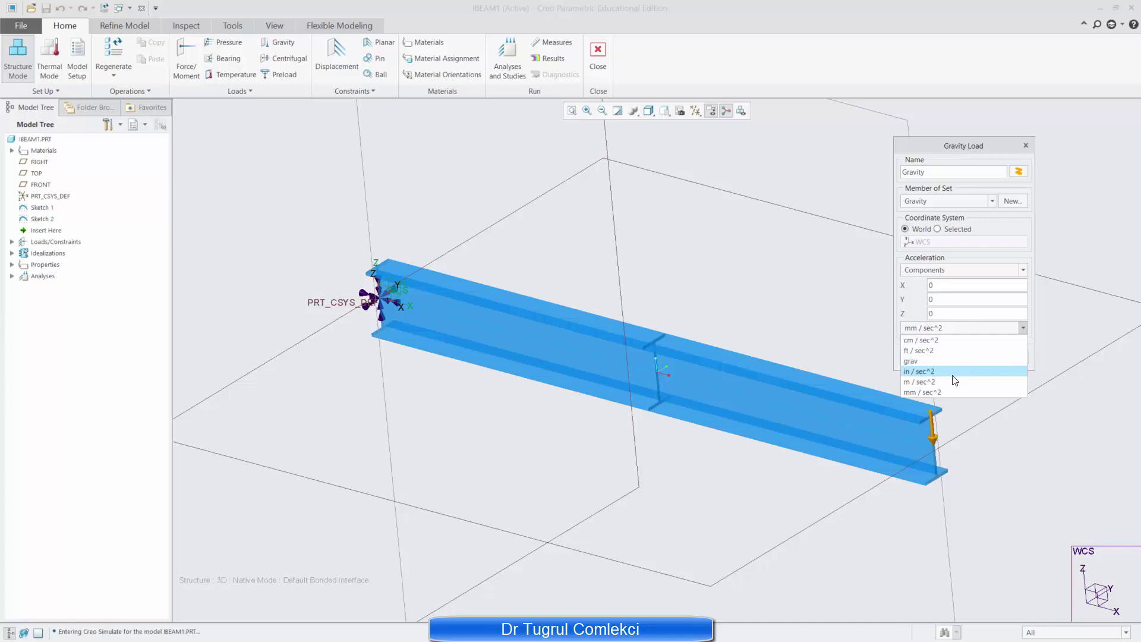
click(1022, 328)
key(Down)
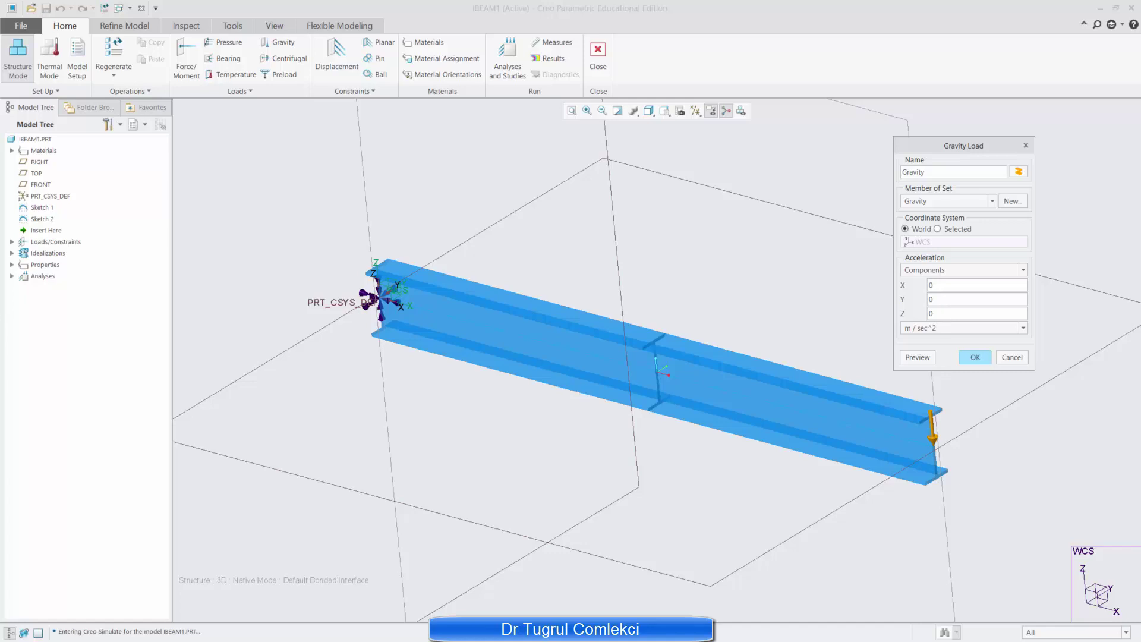
key(BackSpace)
text(9.81)
click(975, 356)
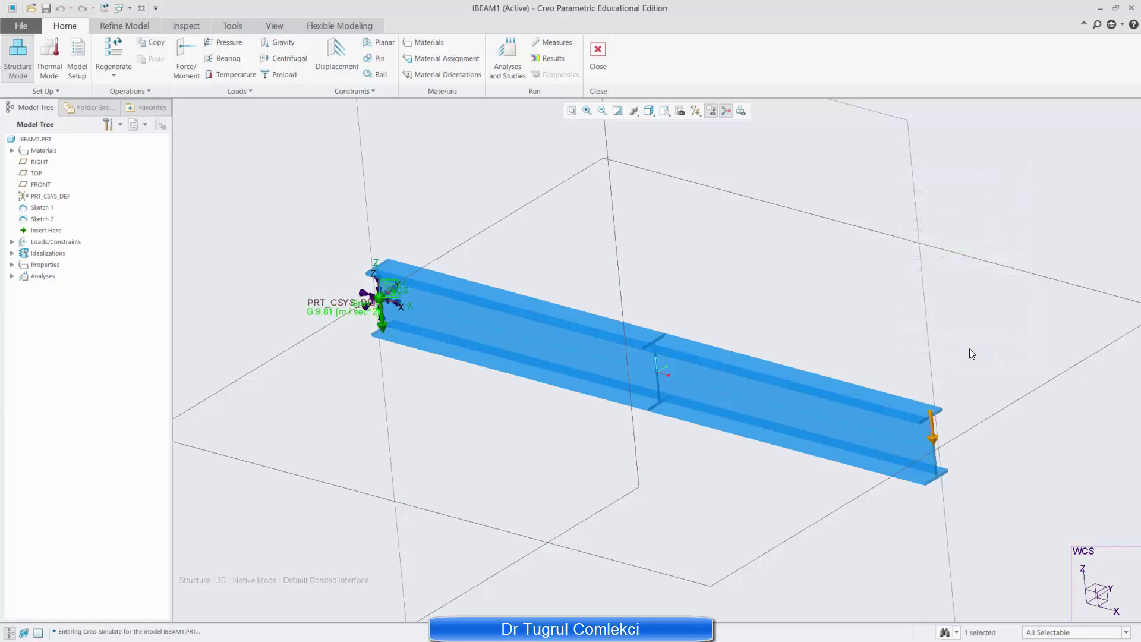
In the Model Tree's Loads/Constraints, rename Load1 to TipLoad
click(11, 241)
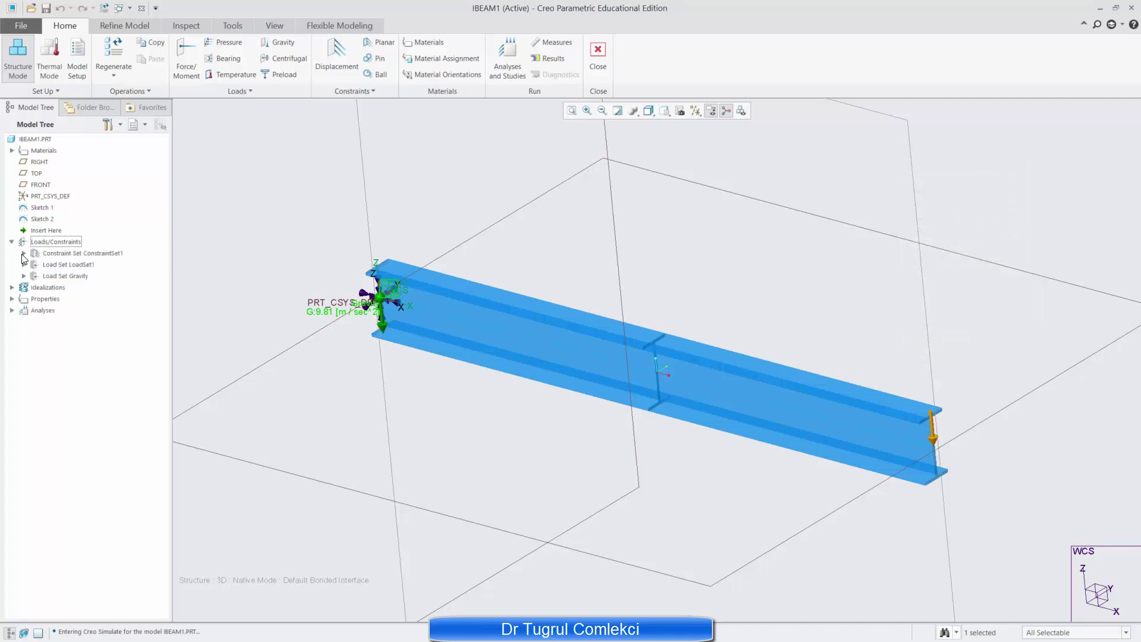
click(69, 277)
click(24, 276)
click(63, 288)
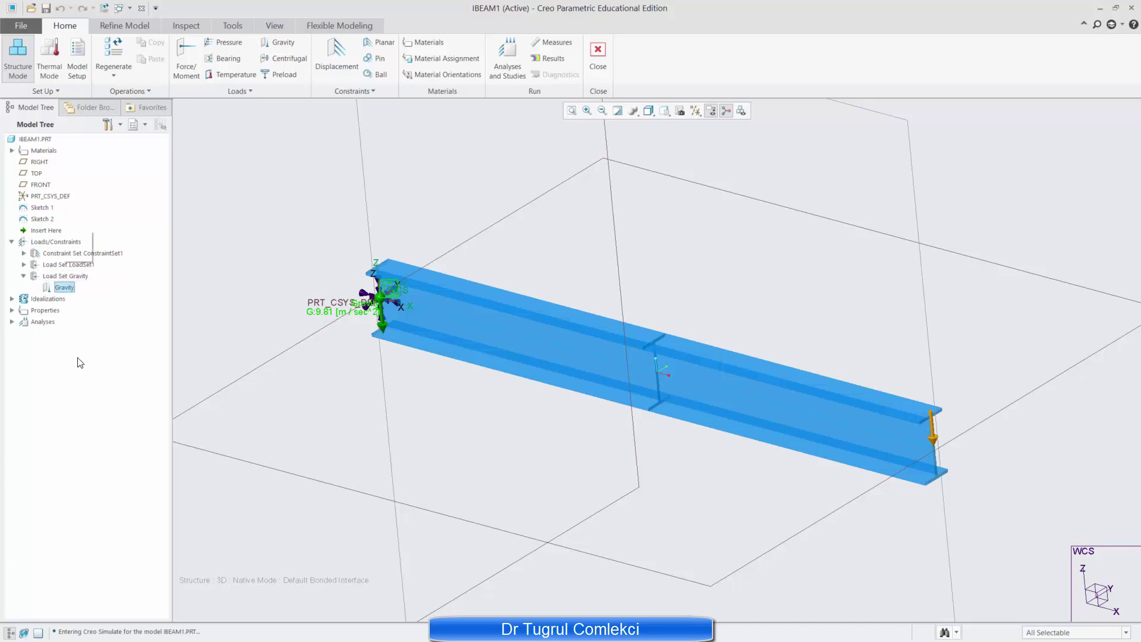
click(24, 265)
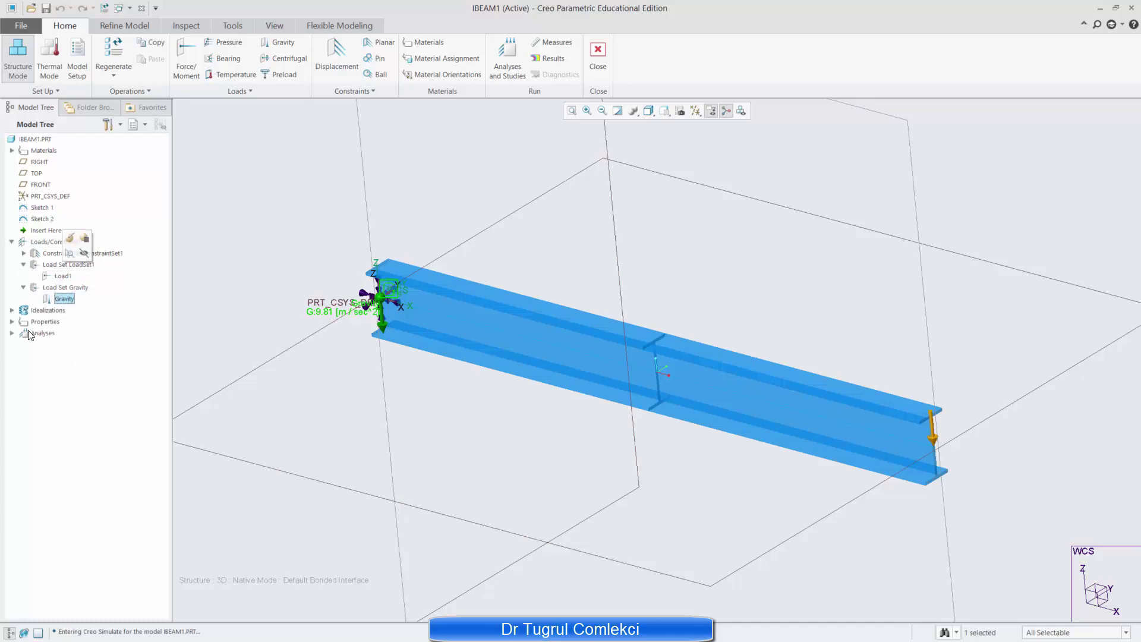
click(63, 275)
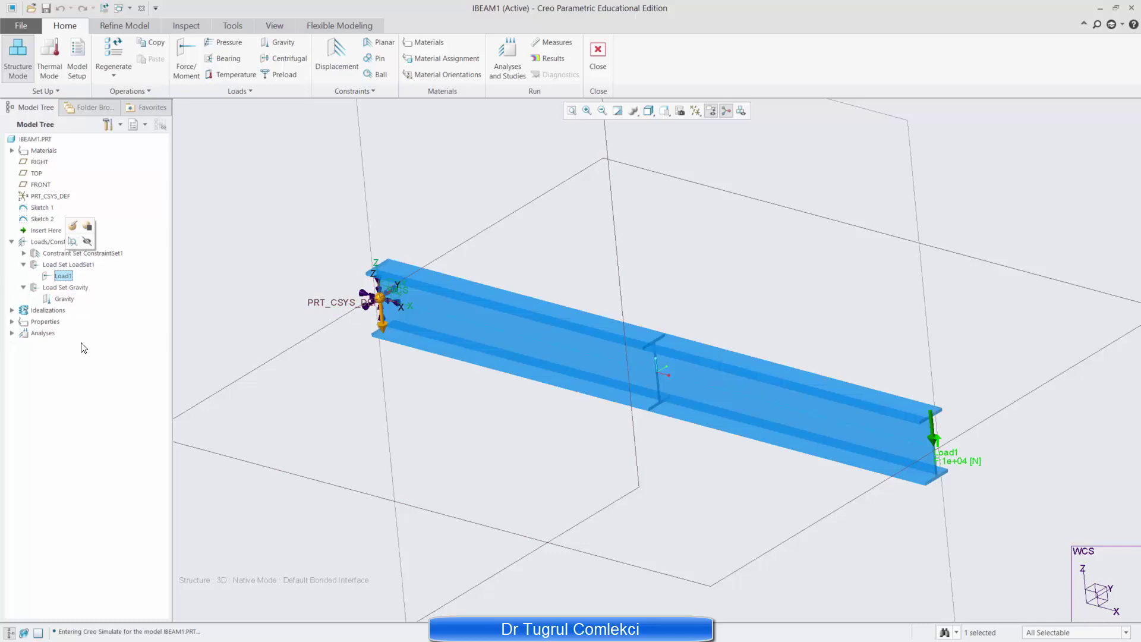
key(F2)
text(TipLoad)
key(Return)
Rename load set LoadSet1 to Tipload
click(79, 265)
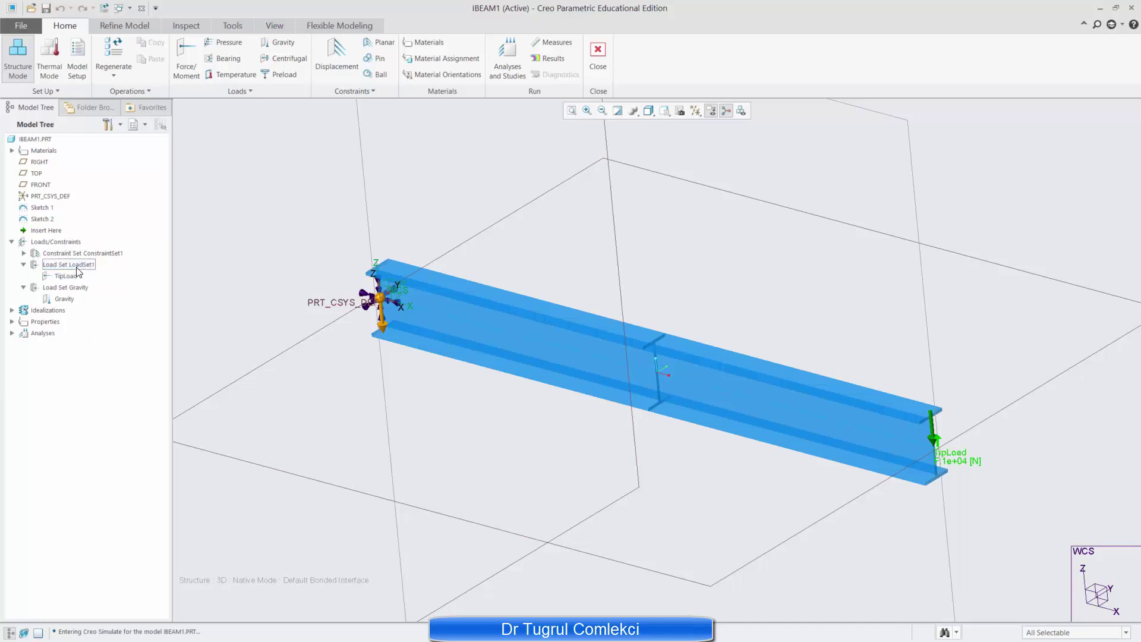
key(F2)
key(ctrl+a)
text(Tipload)
key(Return)
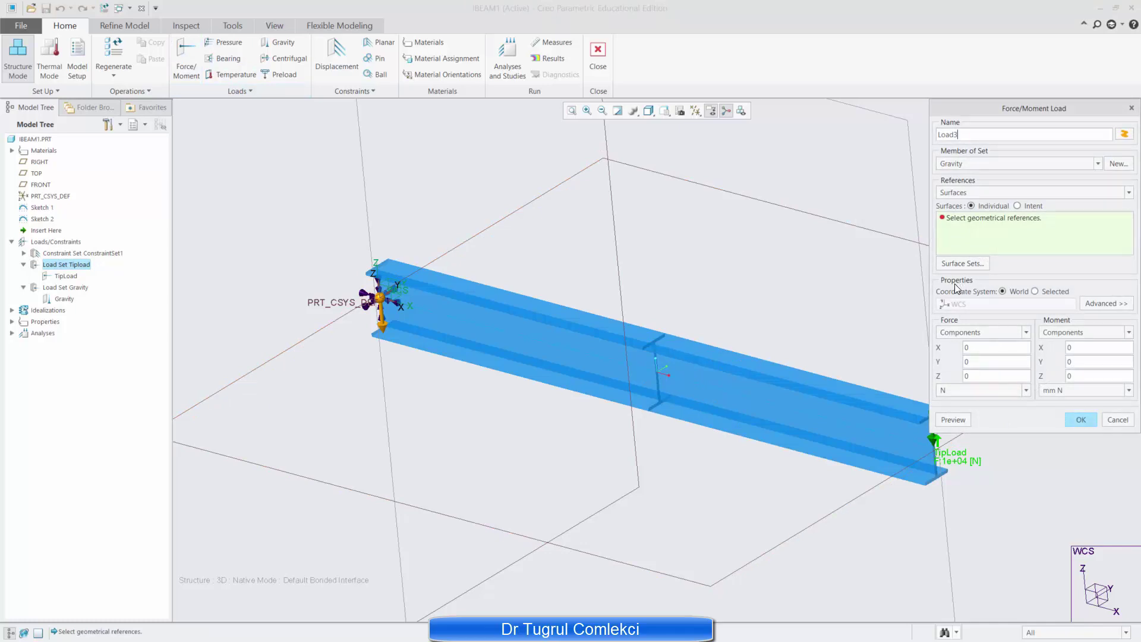
Apply a -1000 N Z force along the beam curve and preview it
click(951, 193)
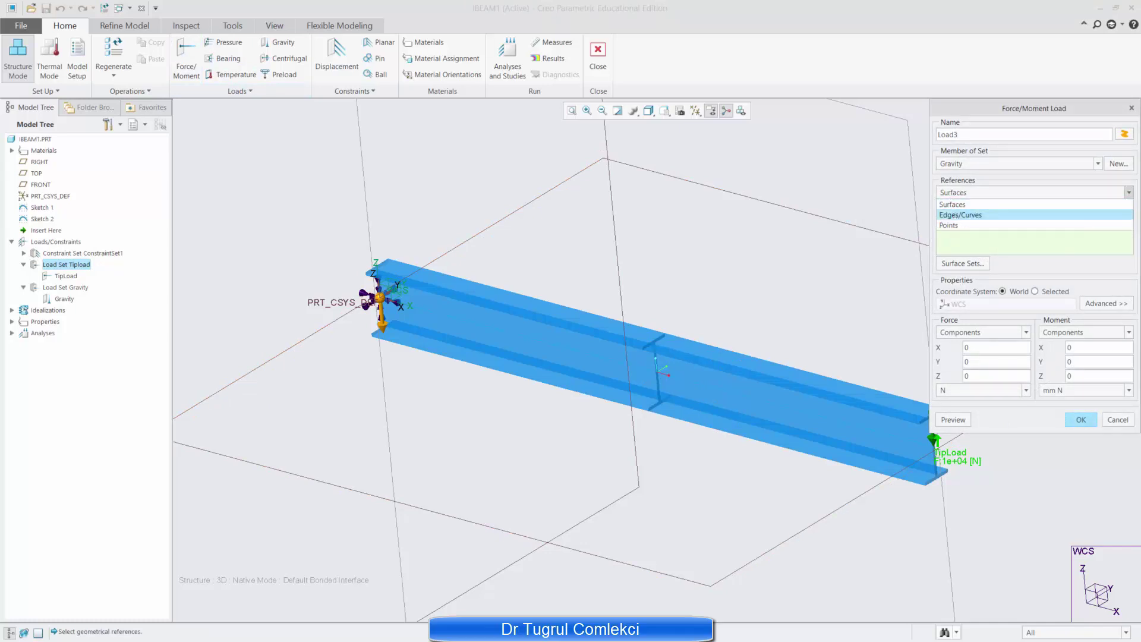
click(953, 215)
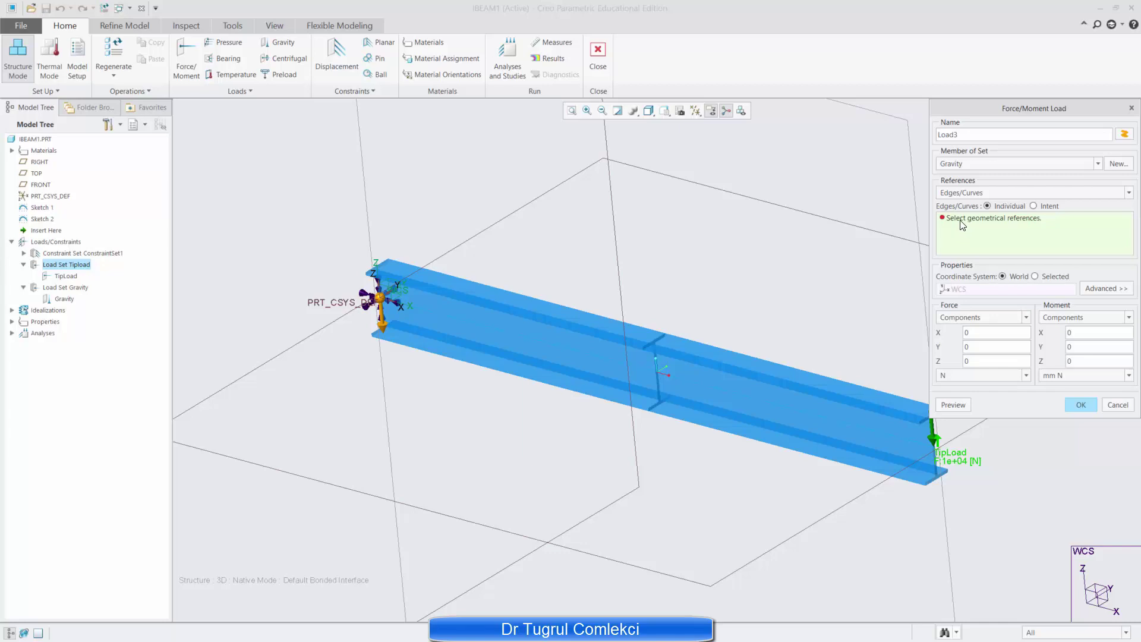
click(783, 408)
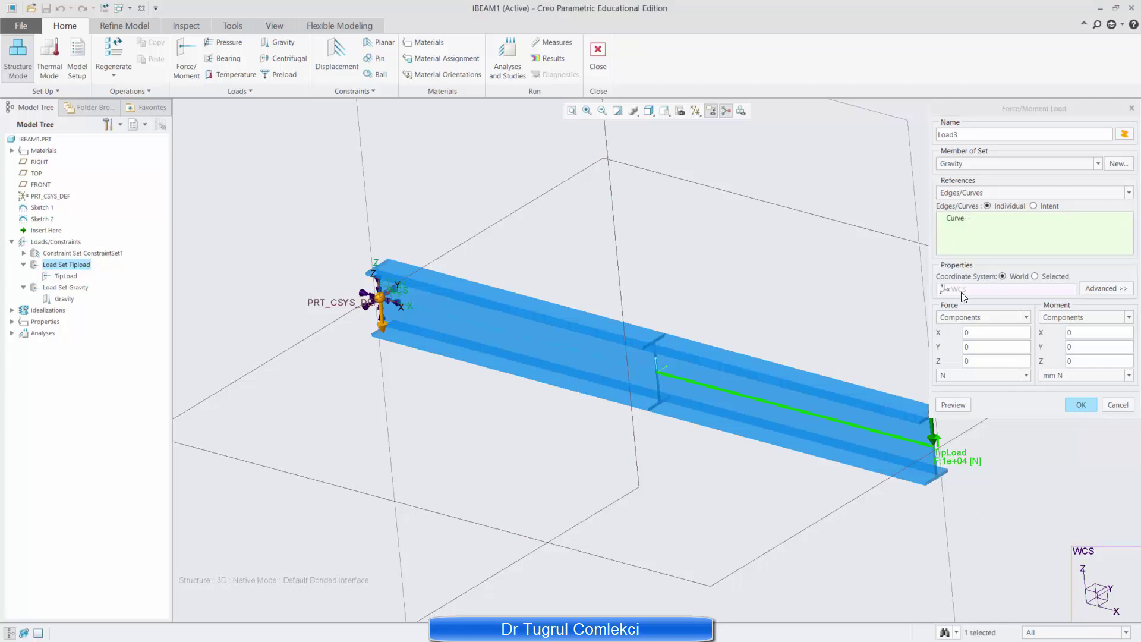
click(980, 362)
double_click(979, 362)
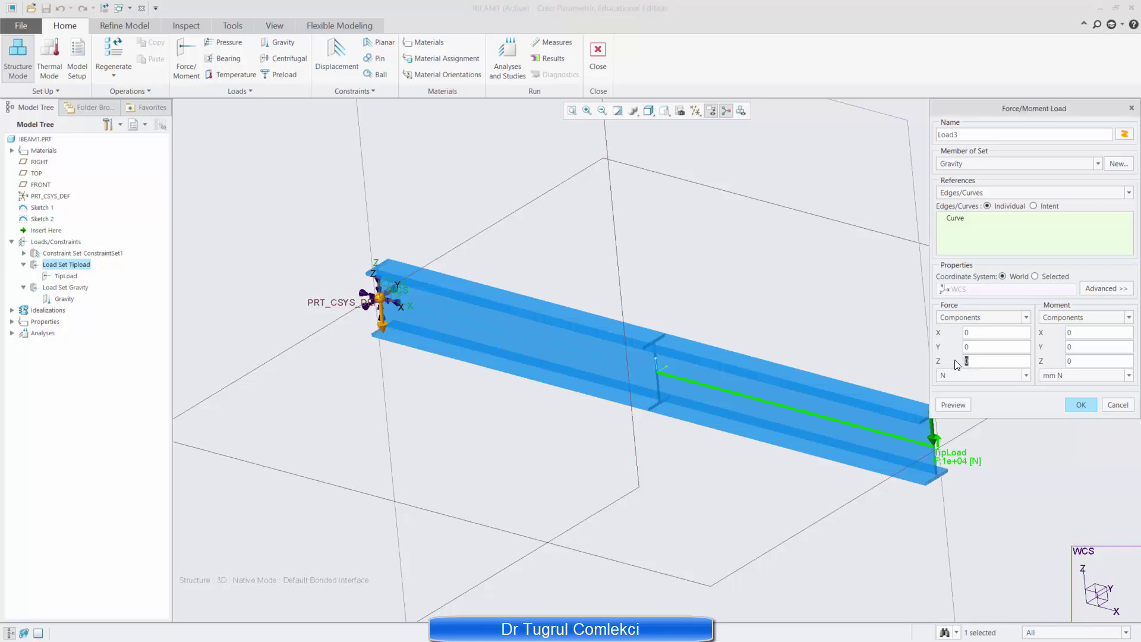
text(-1000)
click(953, 403)
Place the load in a new UDL load set, name it UDL, and confirm
click(1119, 163)
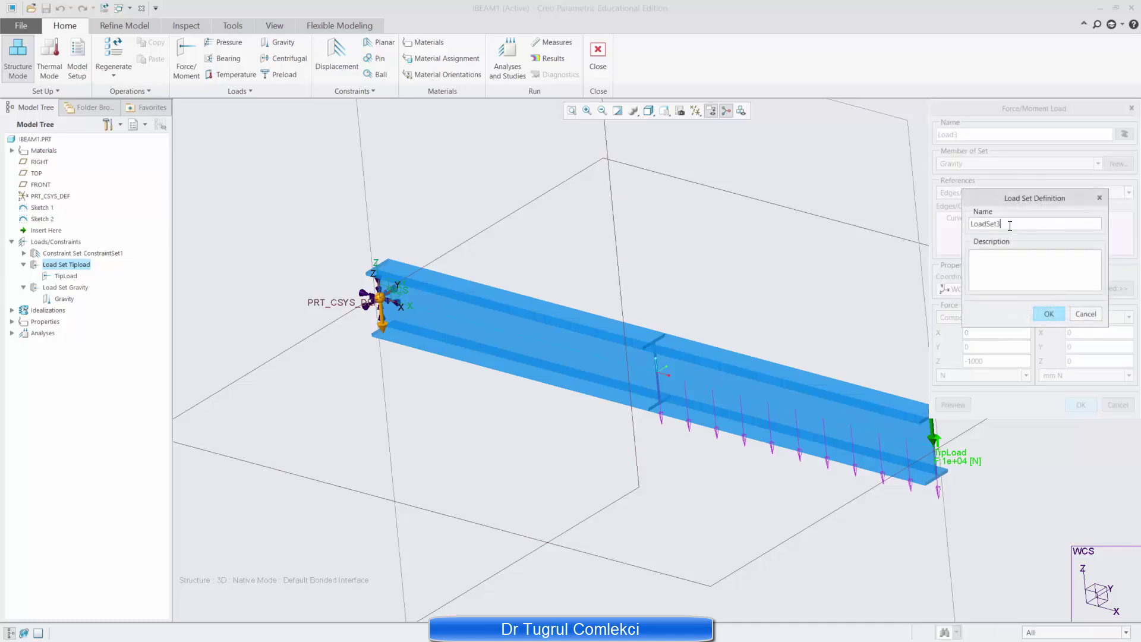
key(BackSpace)
click(1044, 315)
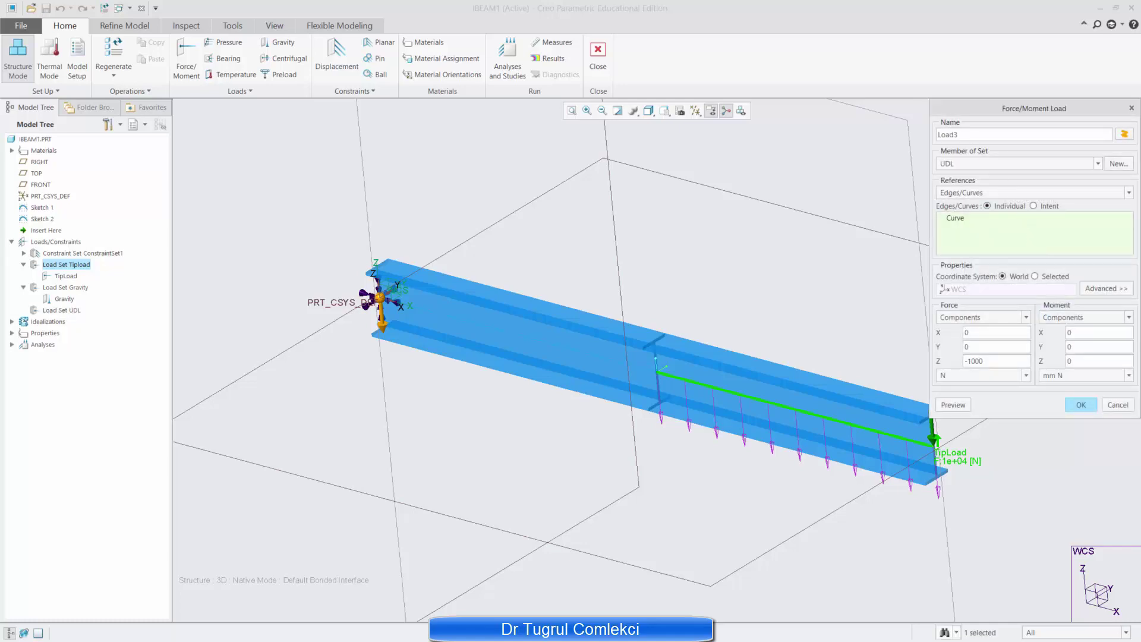
drag(962, 135, 923, 139)
text(UDL)
click(1080, 404)
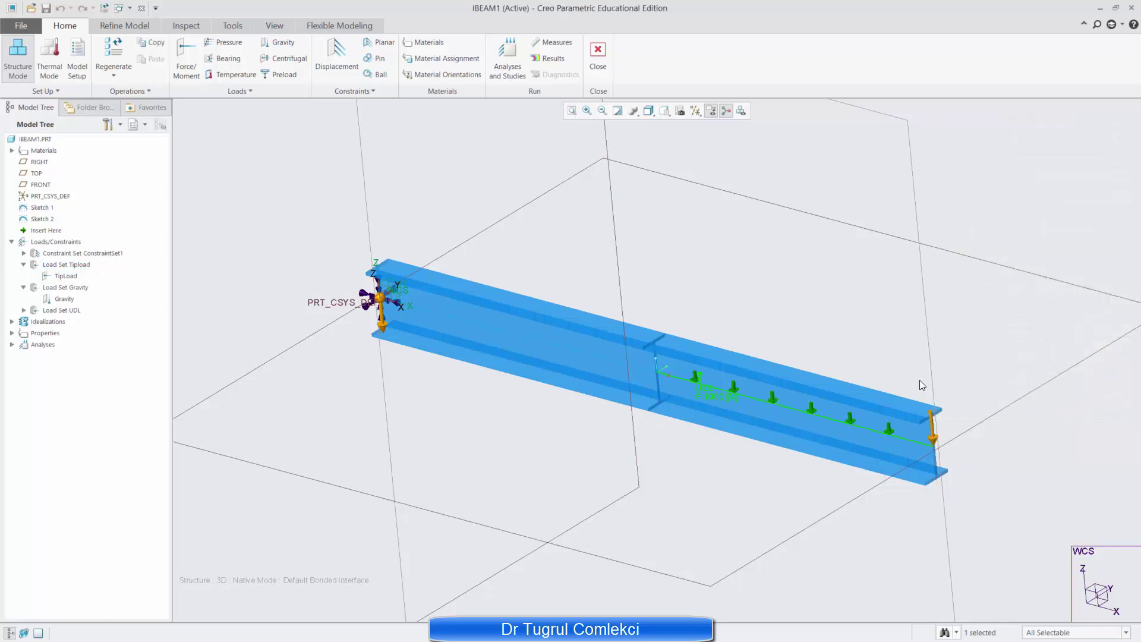
Edit Analysis1 to include the Gravity and UDL load sets alongside Tipload
click(24, 309)
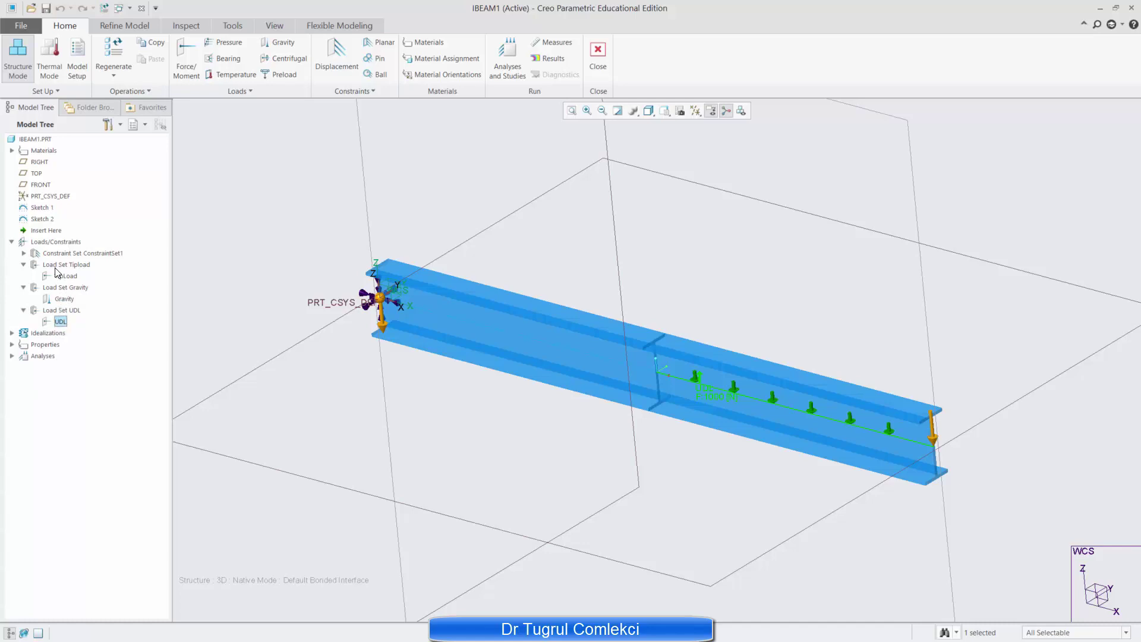
click(508, 69)
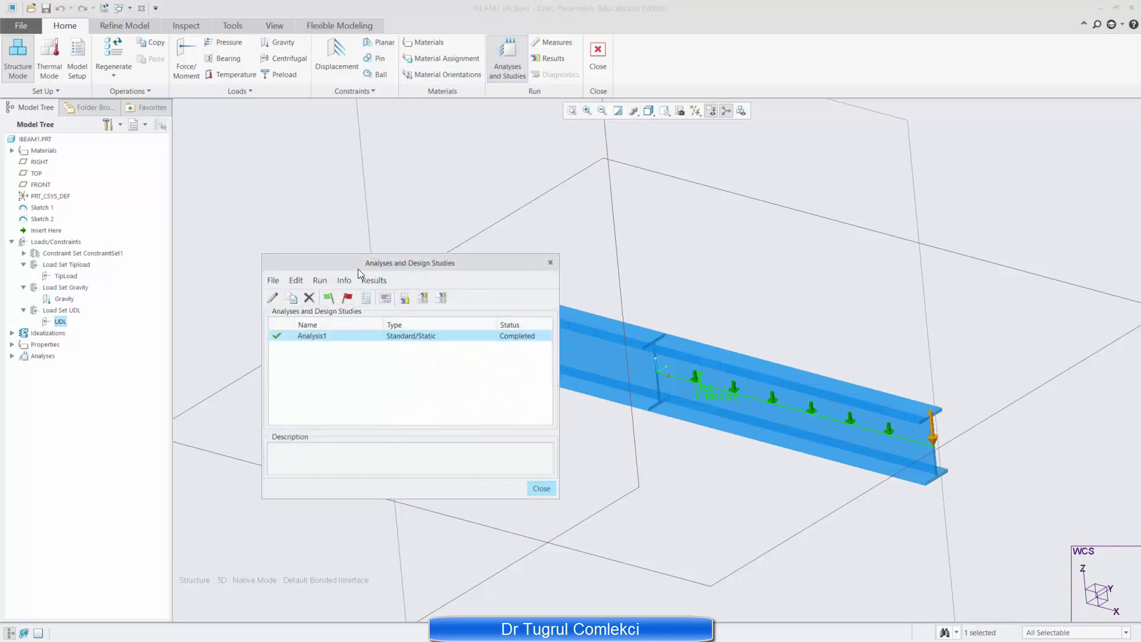
click(272, 301)
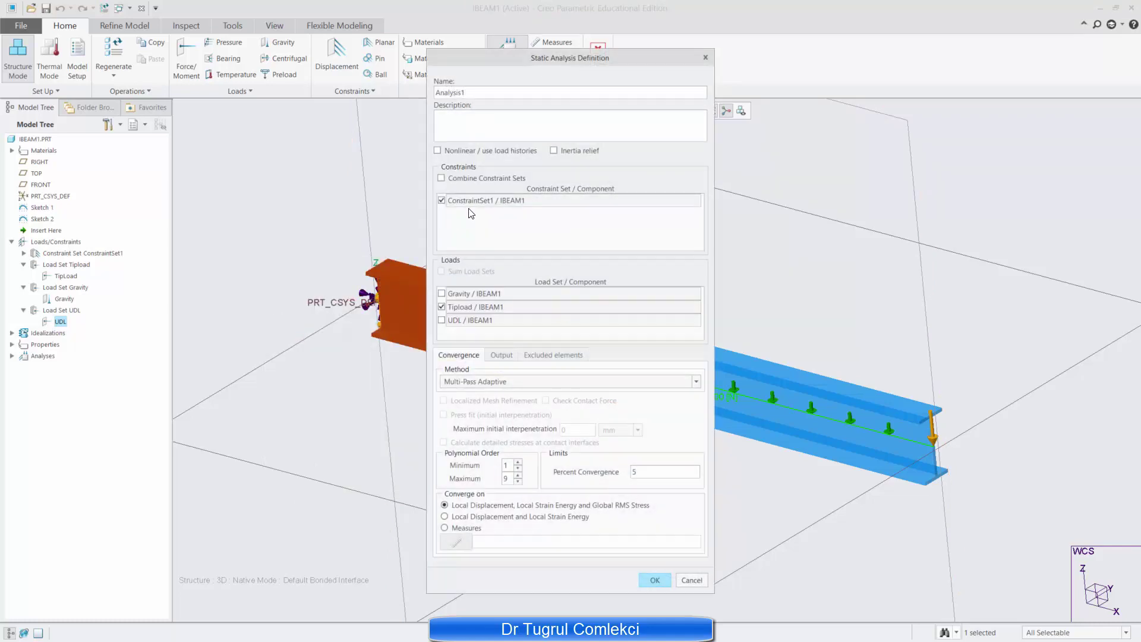
click(441, 293)
click(441, 319)
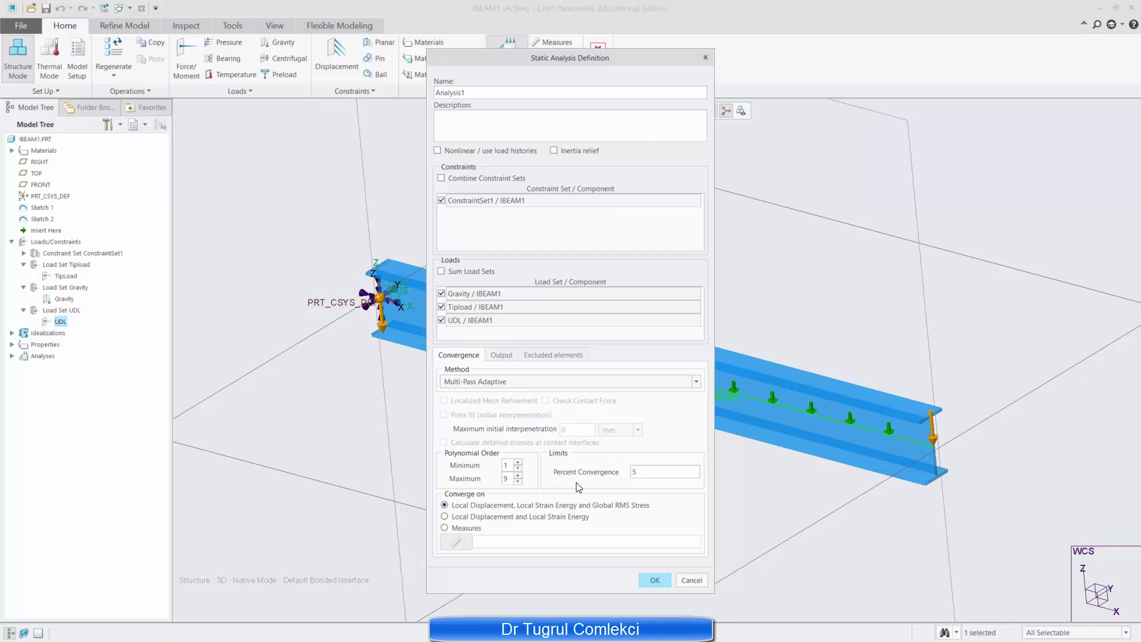
click(656, 579)
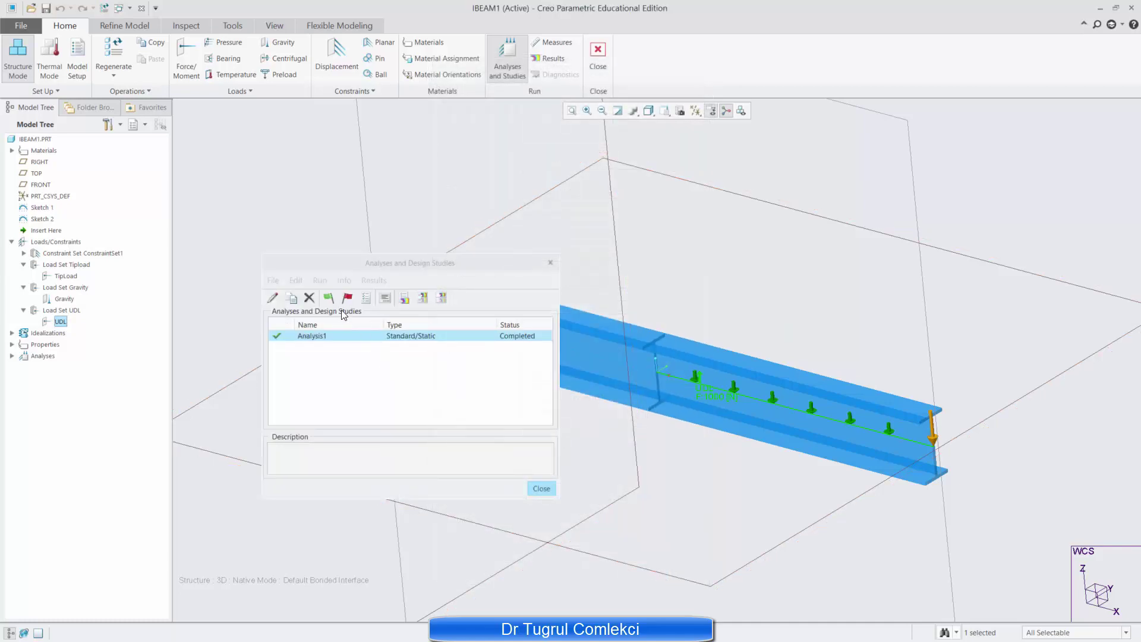
Rerun Analysis1 with old output files deleted and interactive diagnostics, then open its results
click(329, 297)
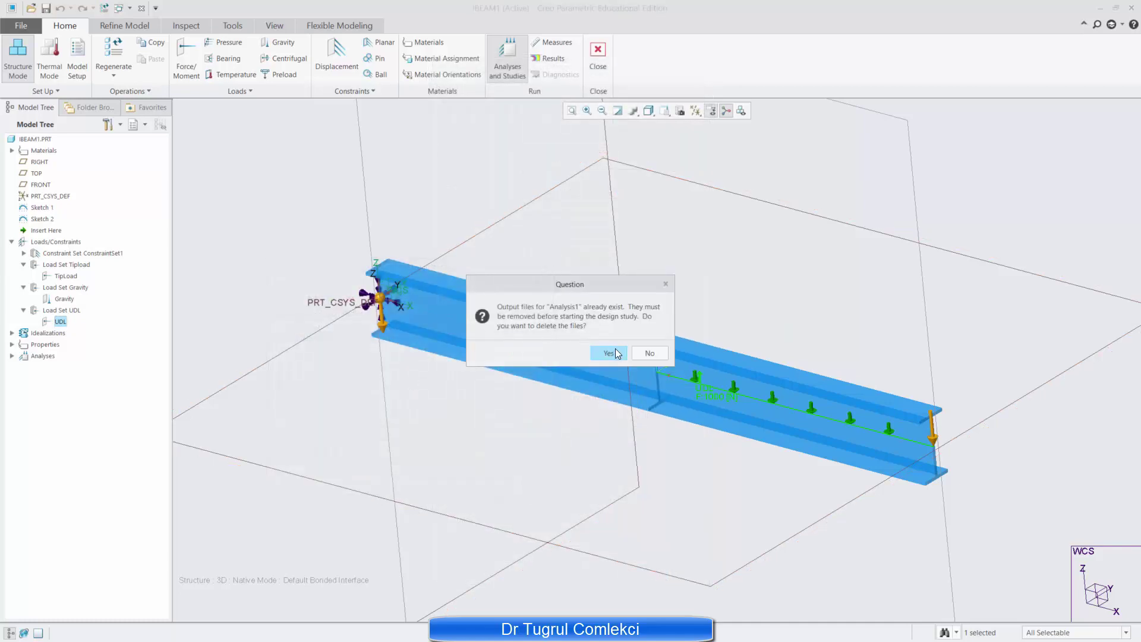
click(613, 351)
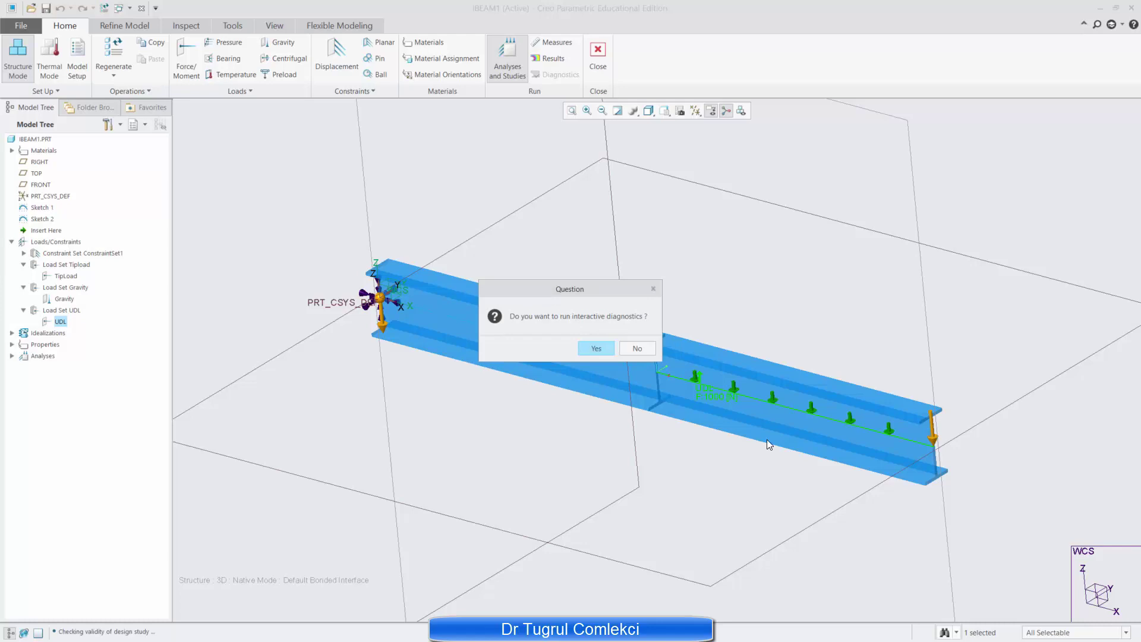
click(596, 349)
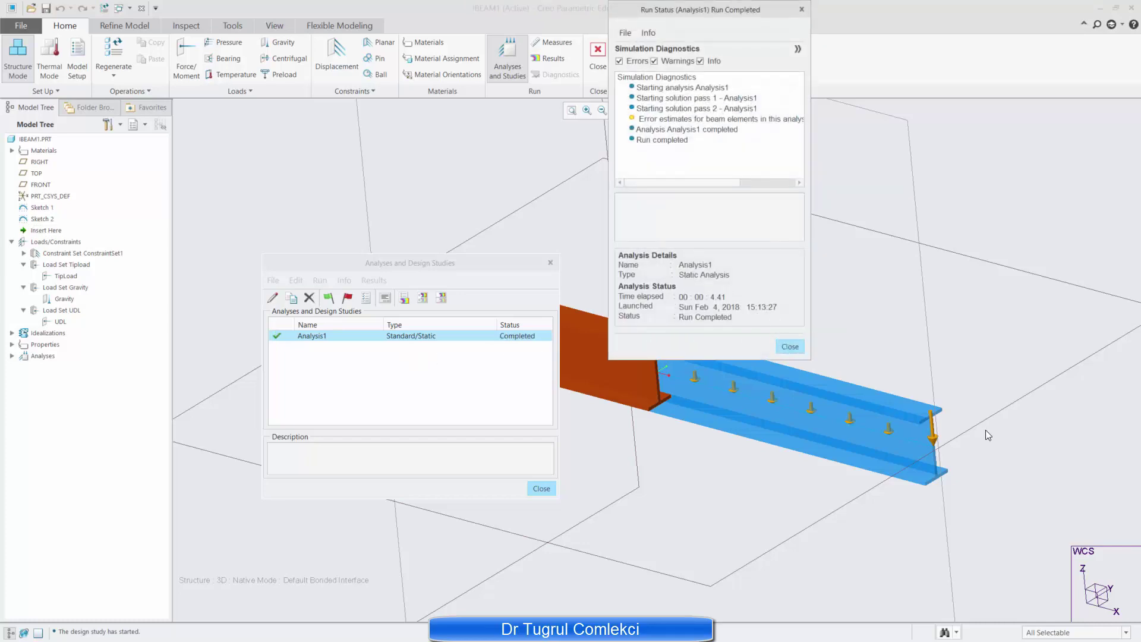
click(789, 346)
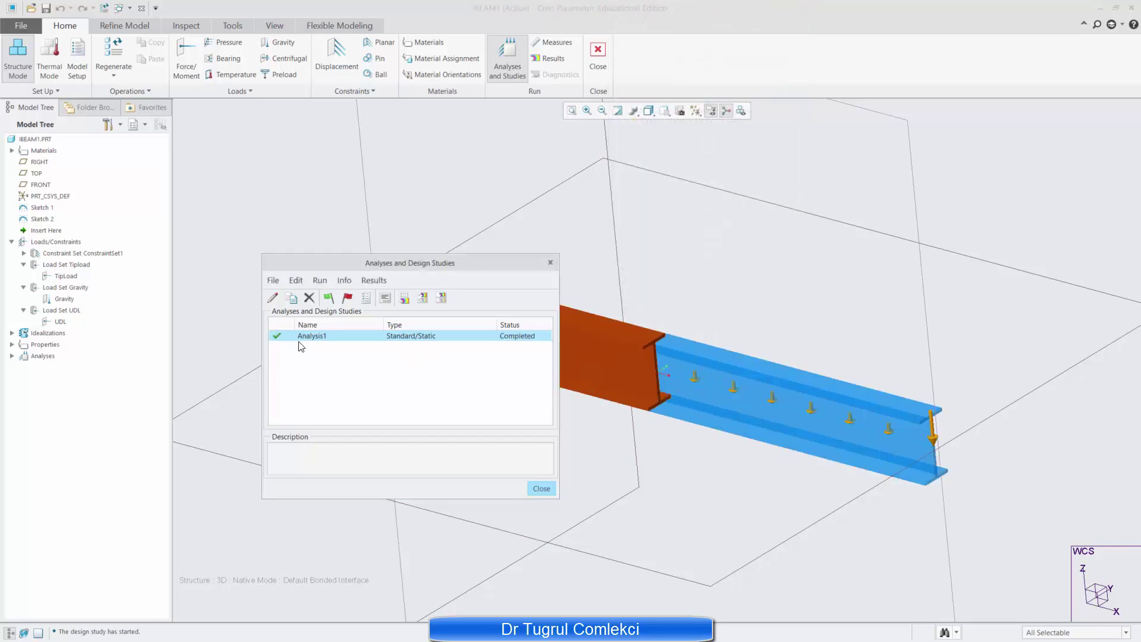
click(405, 297)
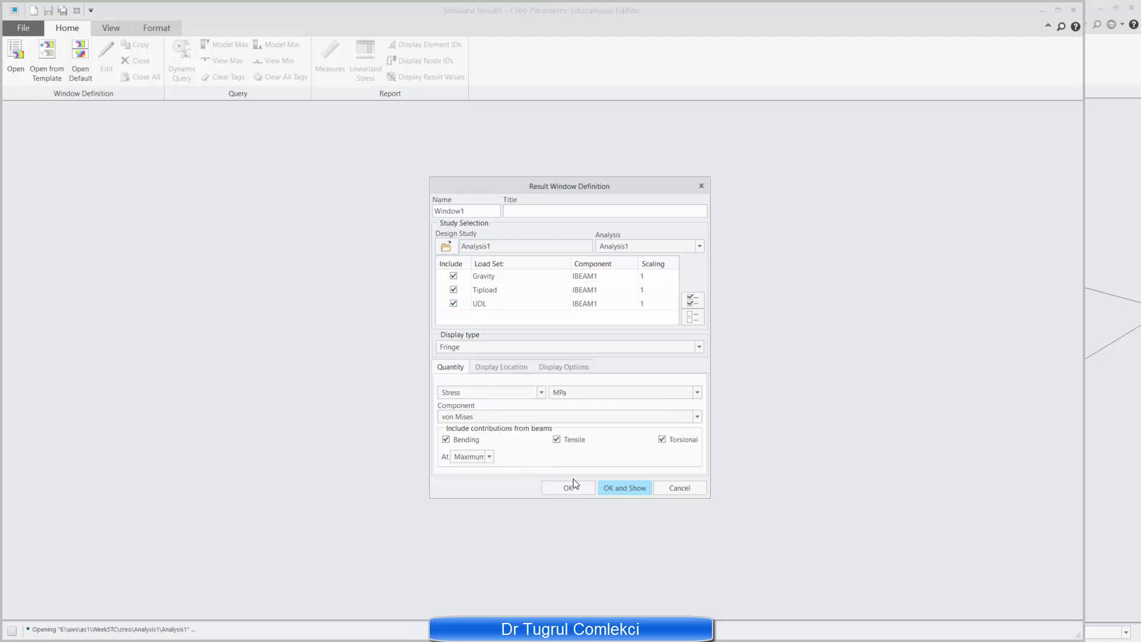
Show the combined-load stress fringe in 3-D and switch it to the Beam Bending component
click(619, 489)
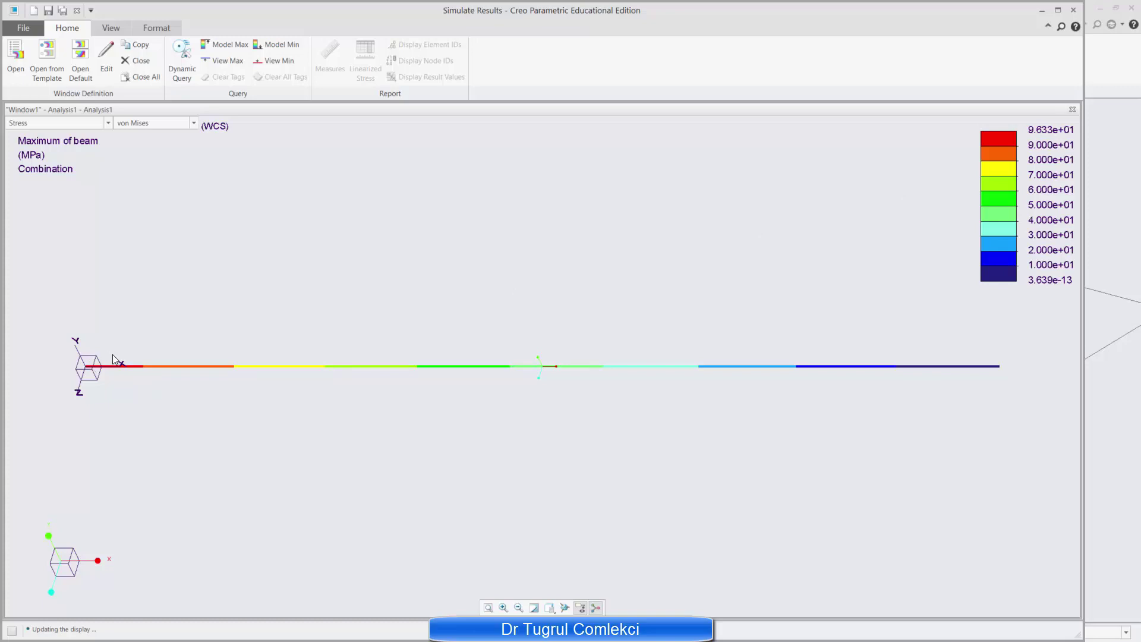
mouse_move(119, 338)
middle_down()
mouse_move(152, 246)
mouse_move(171, 66)
mouse_move(220, 95)
mouse_move(215, 120)
mouse_move(193, 131)
middle_up()
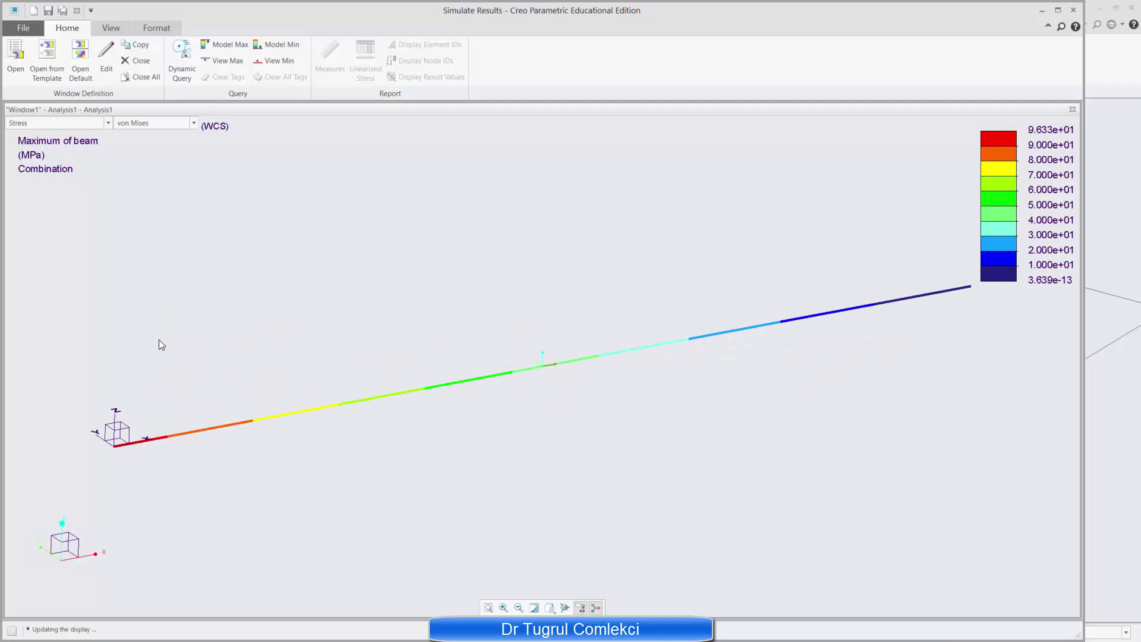
click(179, 126)
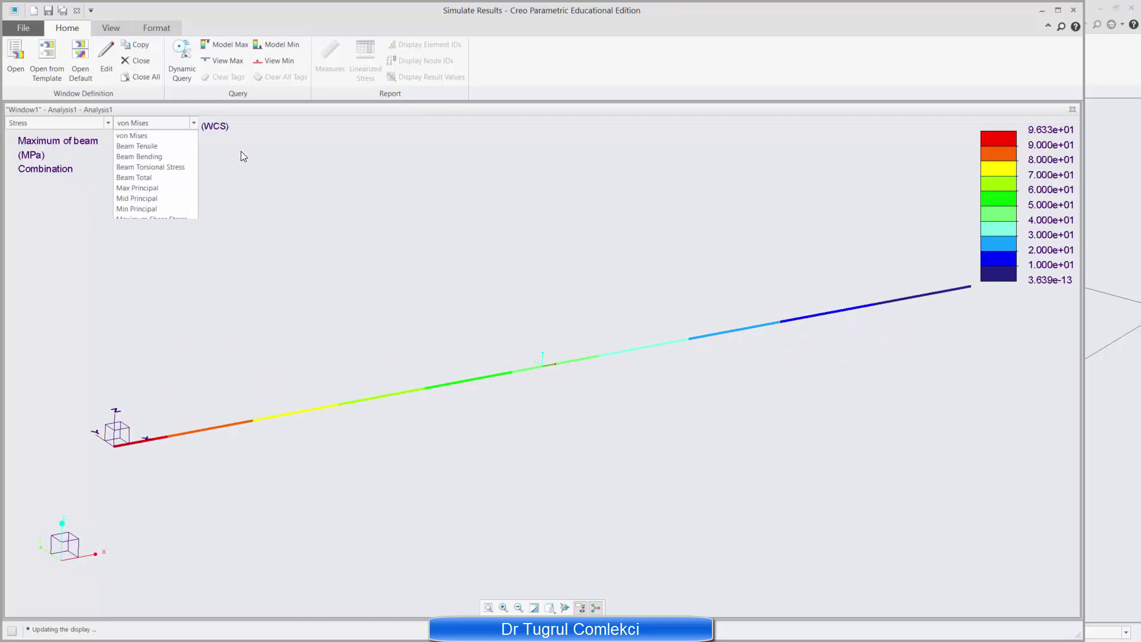
click(156, 156)
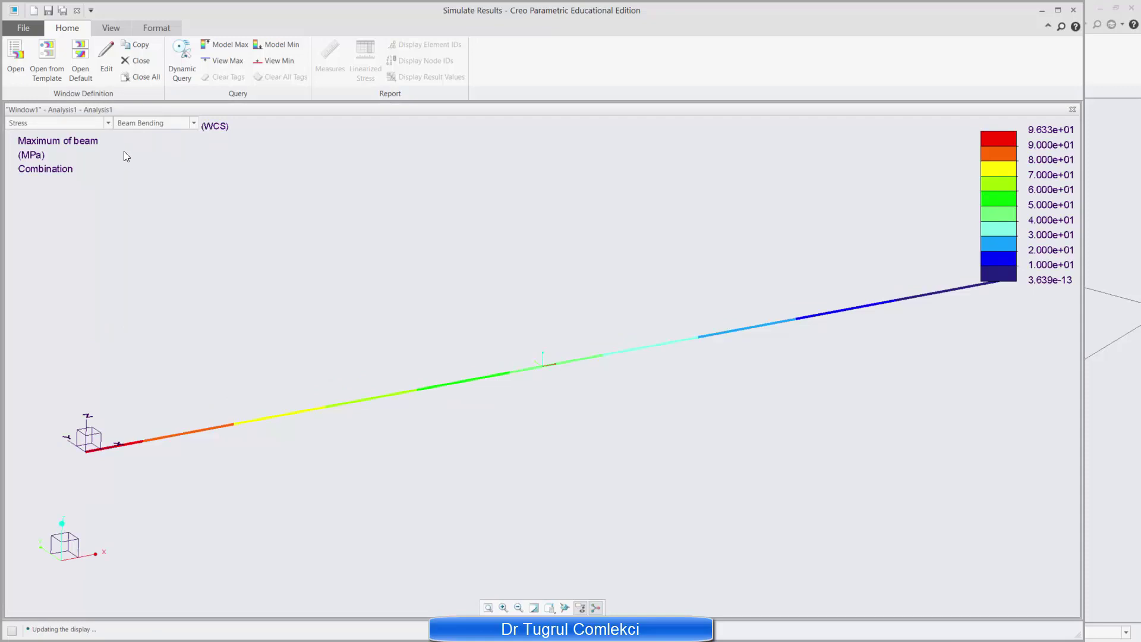
Start a new Analysis1 result window as a Graph of Shear & Moment
click(14, 58)
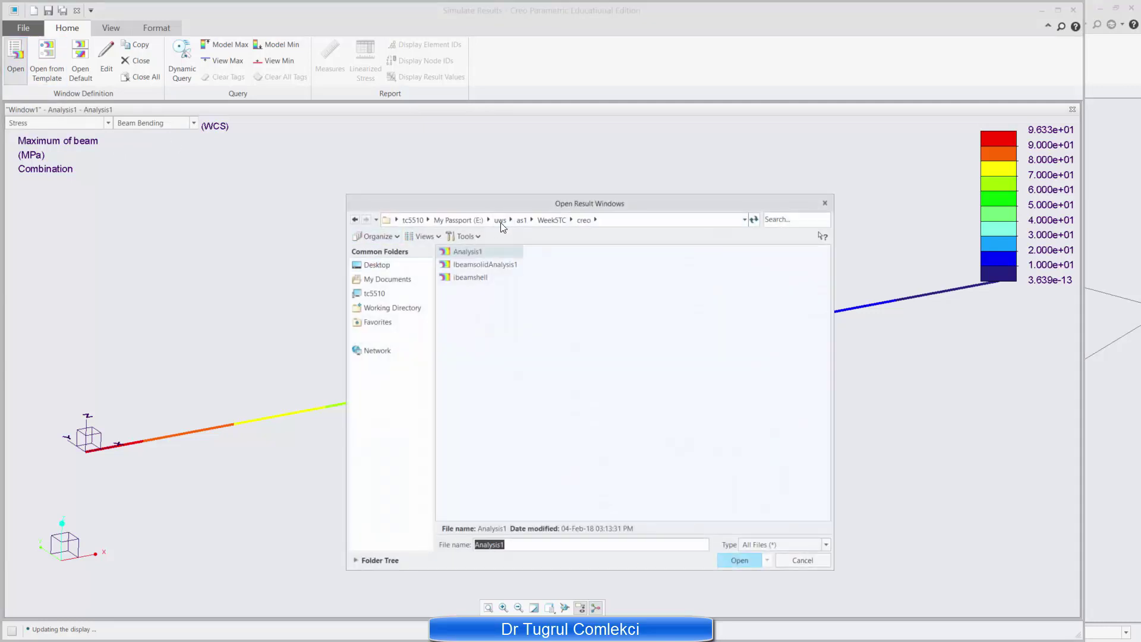
click(738, 559)
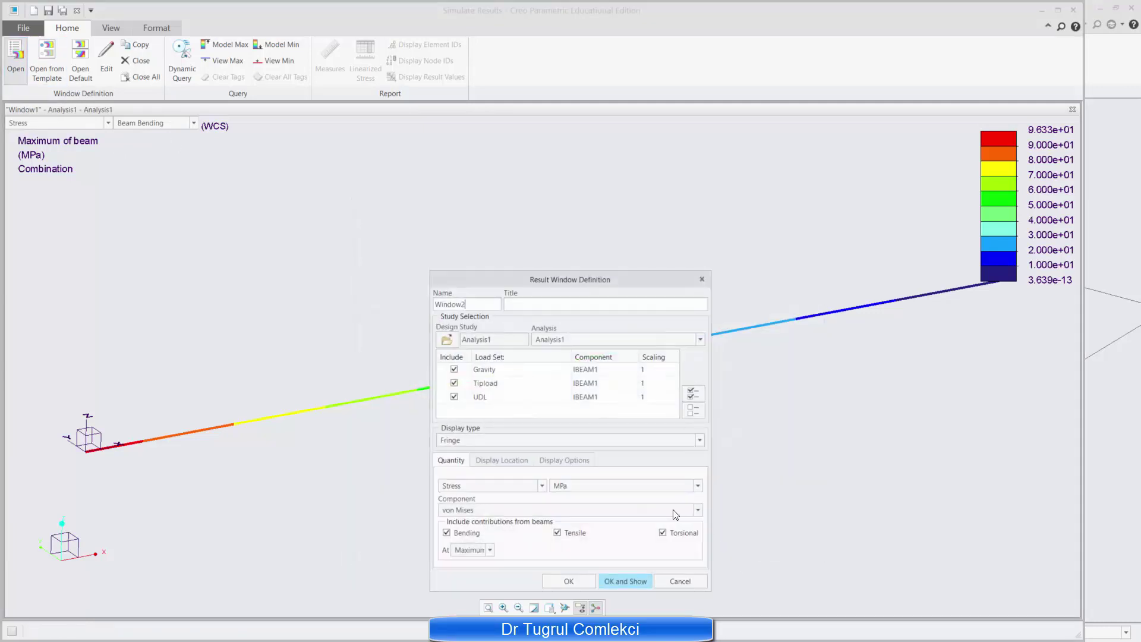
click(475, 441)
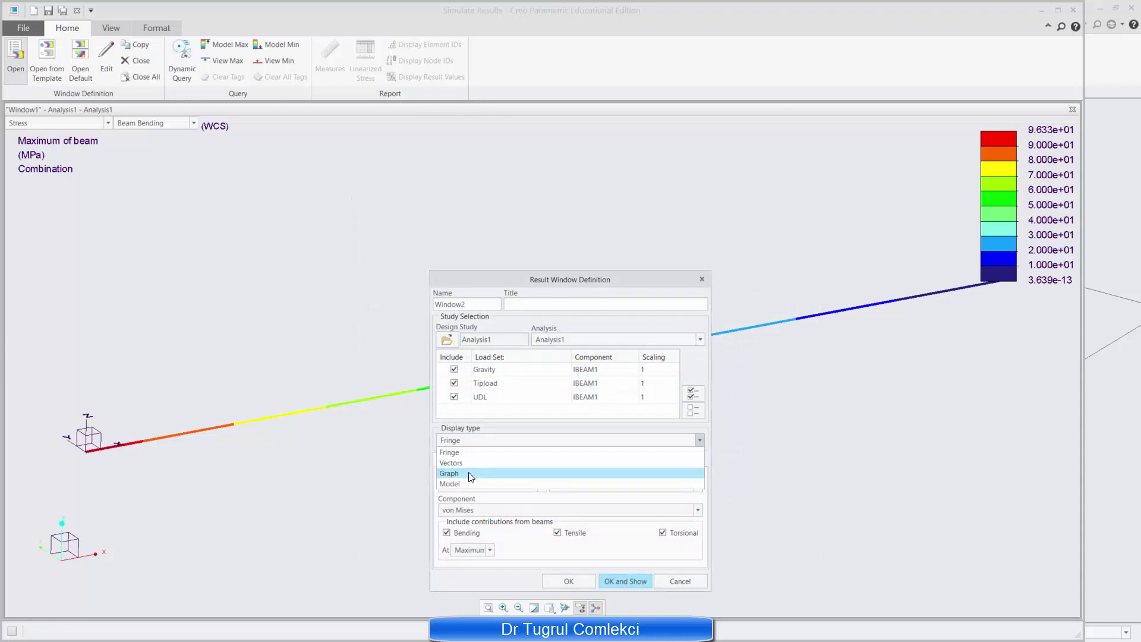
click(470, 475)
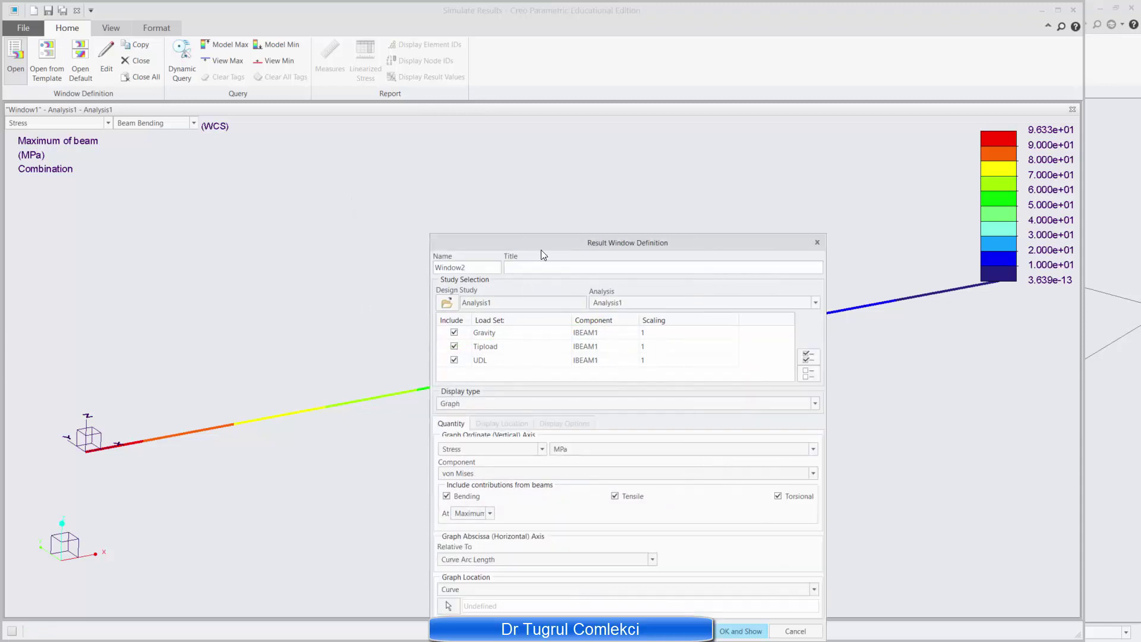
drag(541, 250, 604, 142)
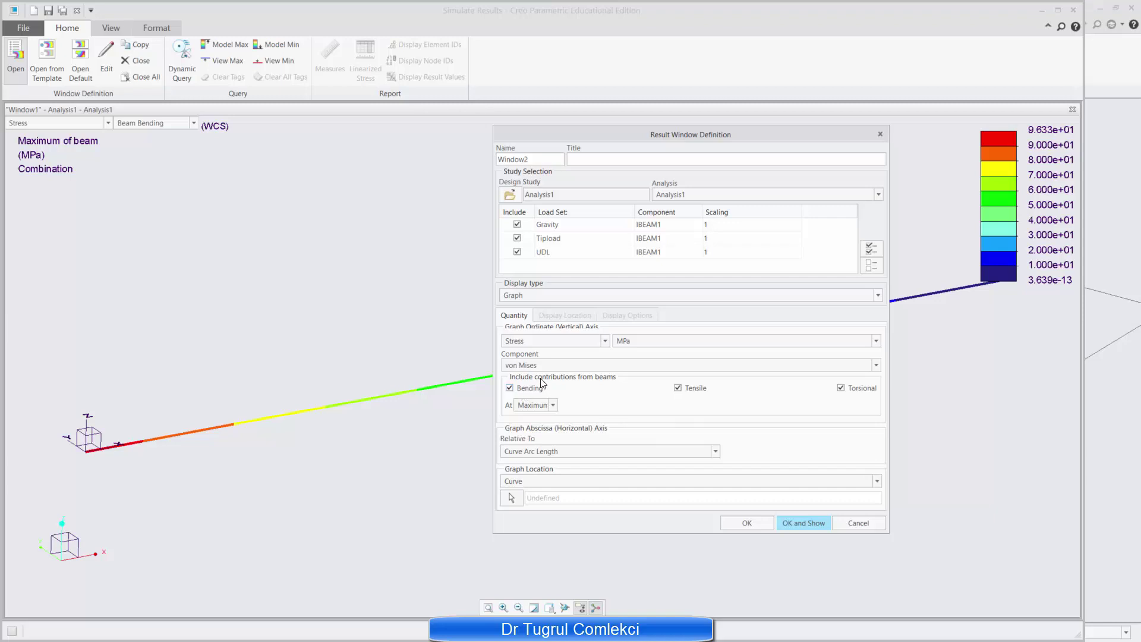
click(544, 342)
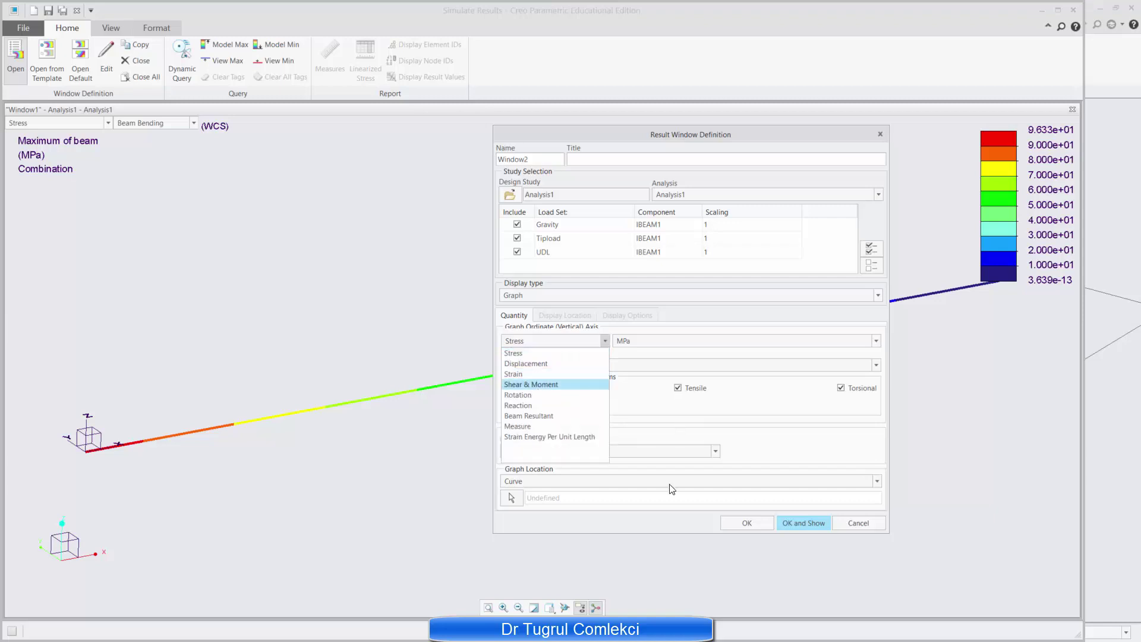
click(538, 384)
Limit the graphed quantities to shear Vy and moment Mz, dropping P, Mx, My and Vz
click(509, 375)
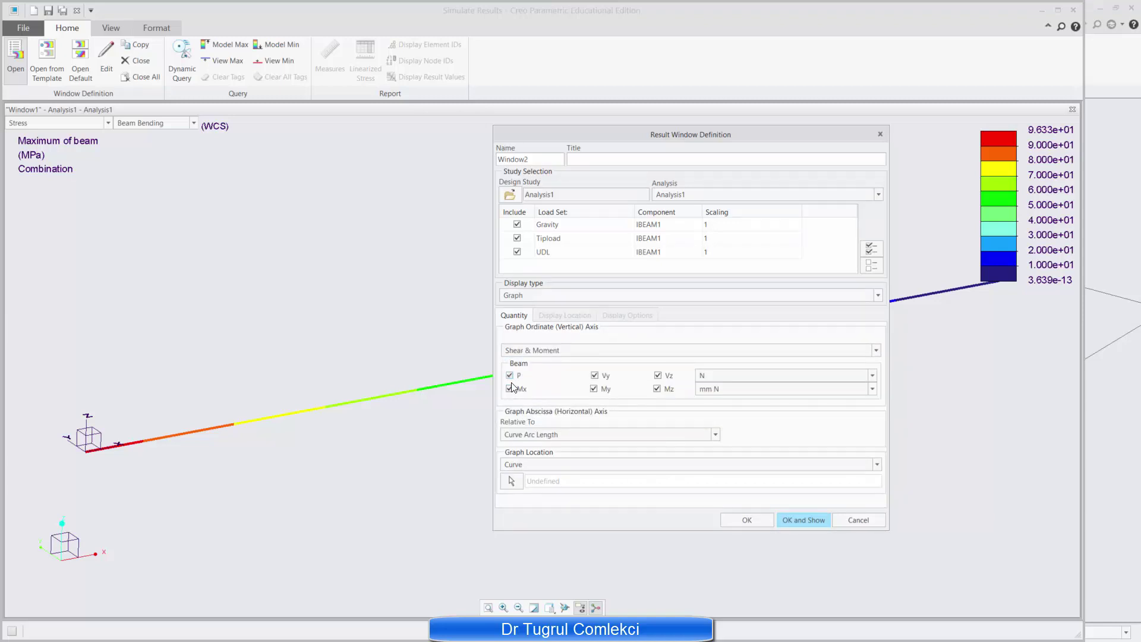
click(510, 389)
click(606, 389)
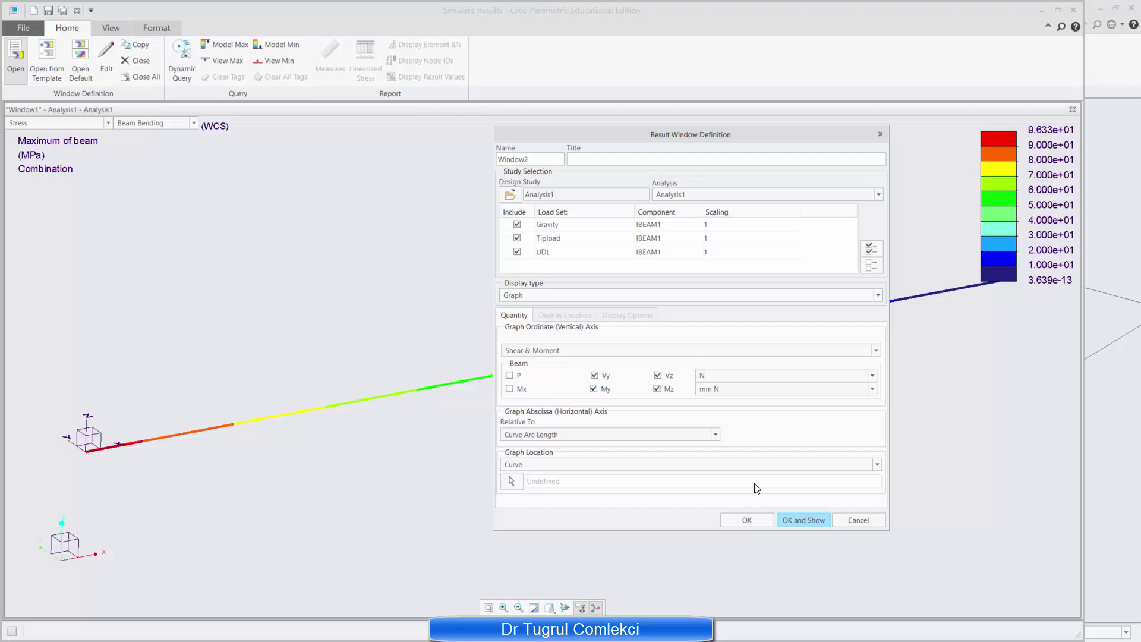
click(669, 375)
Use both beam curve segments as the graph location and accept the start point
click(511, 482)
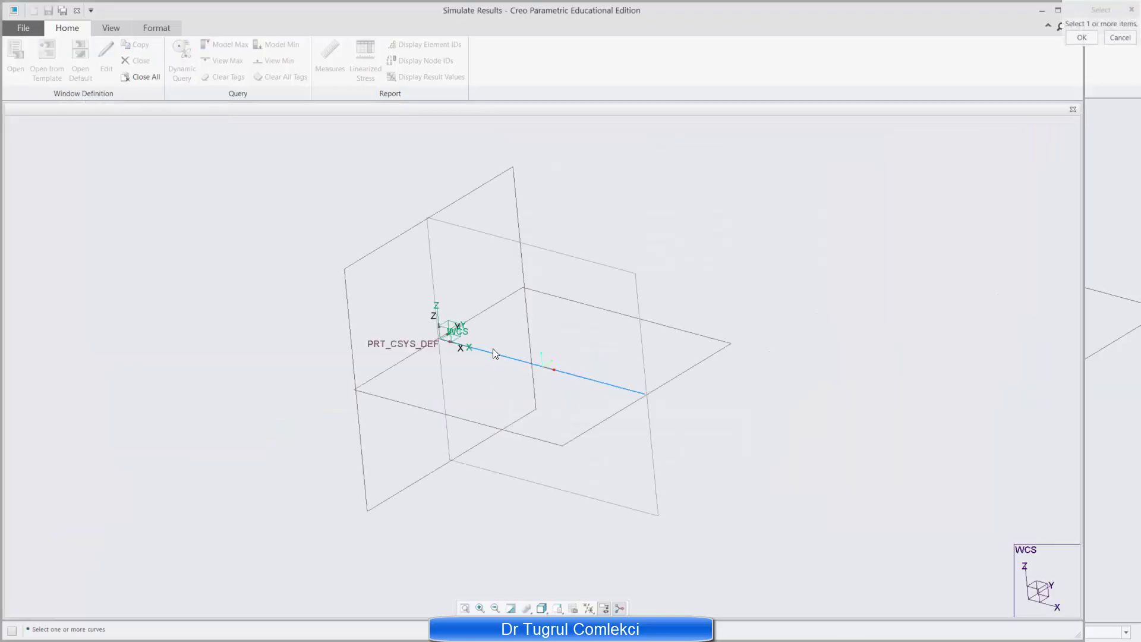
click(493, 353)
ctrl+click(625, 385)
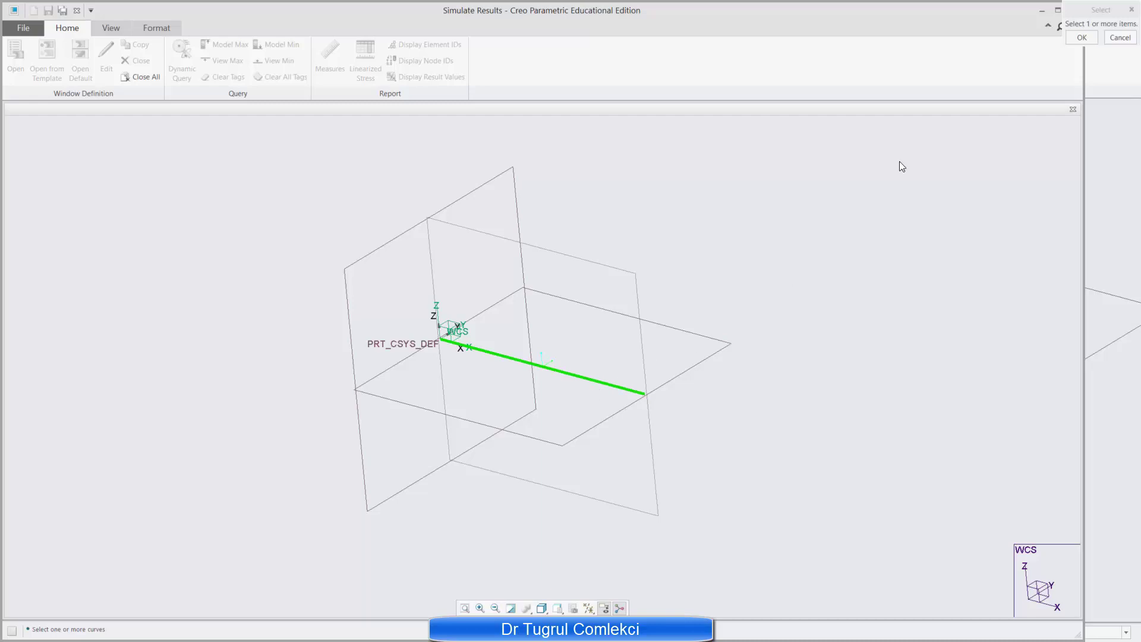
drag(1103, 12, 925, 166)
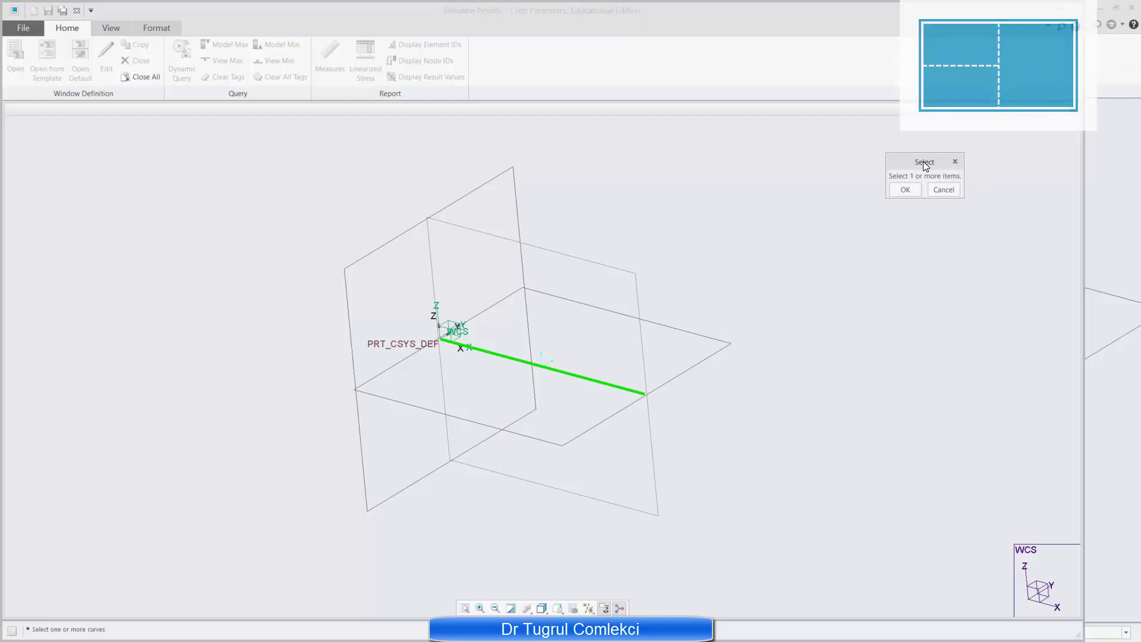
click(905, 189)
drag(1034, 41, 897, 163)
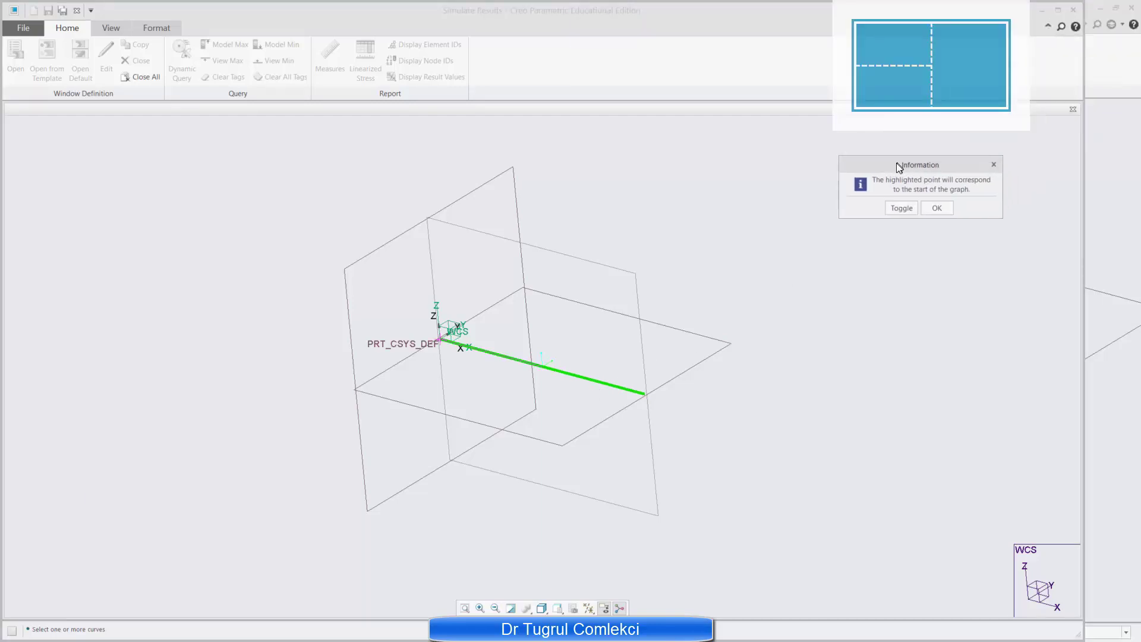
click(937, 209)
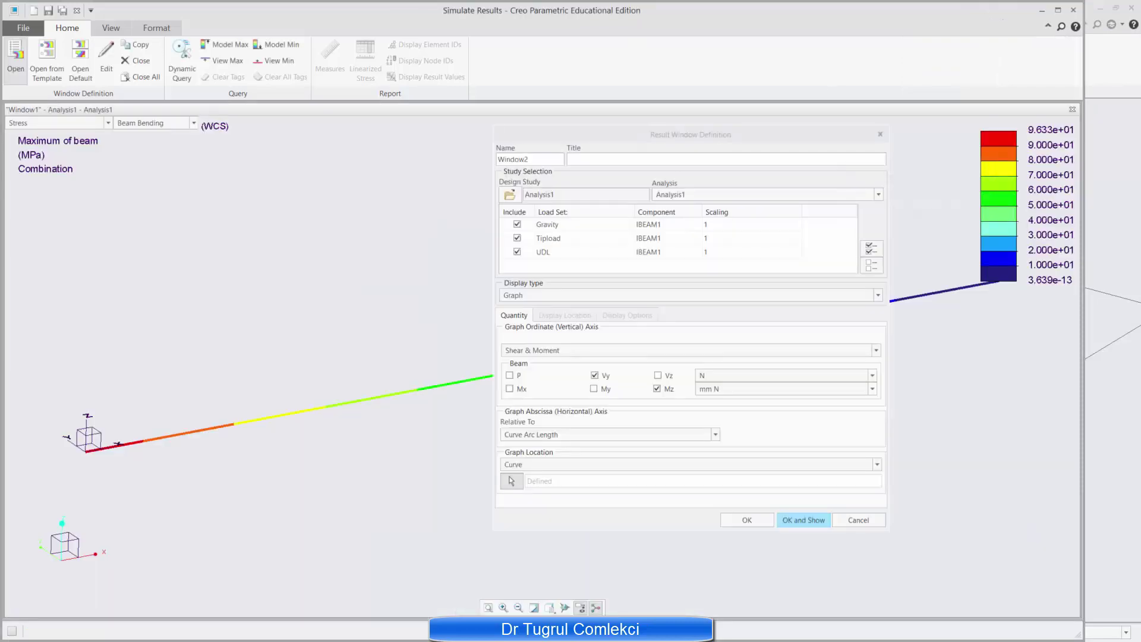
Show the Vy and Mz graphs in Window2 and make it active
click(804, 519)
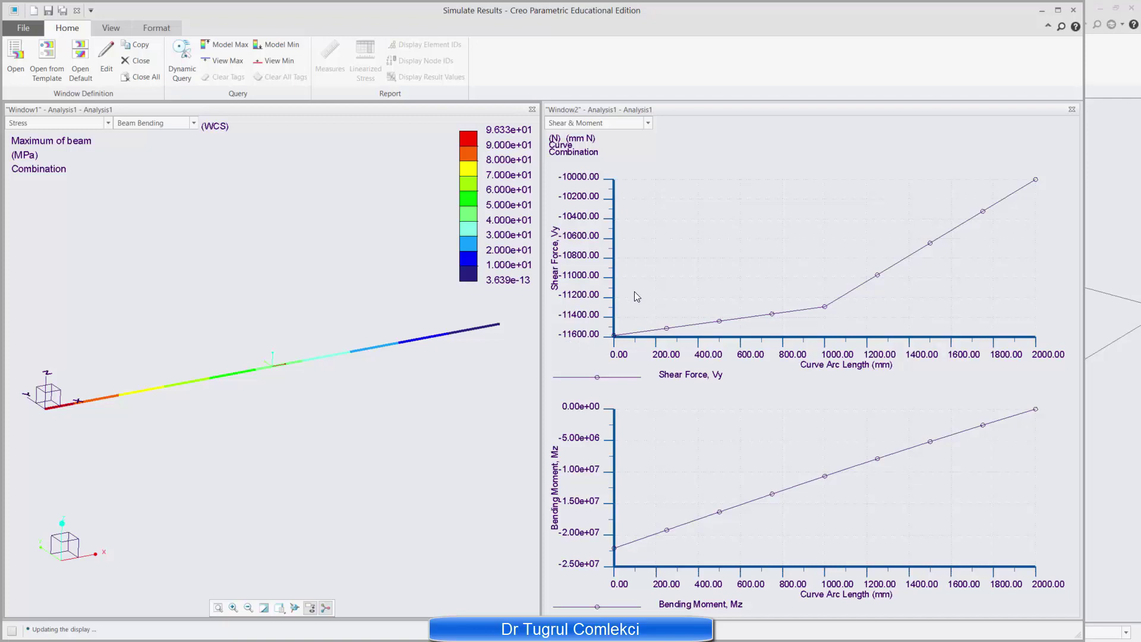
click(688, 111)
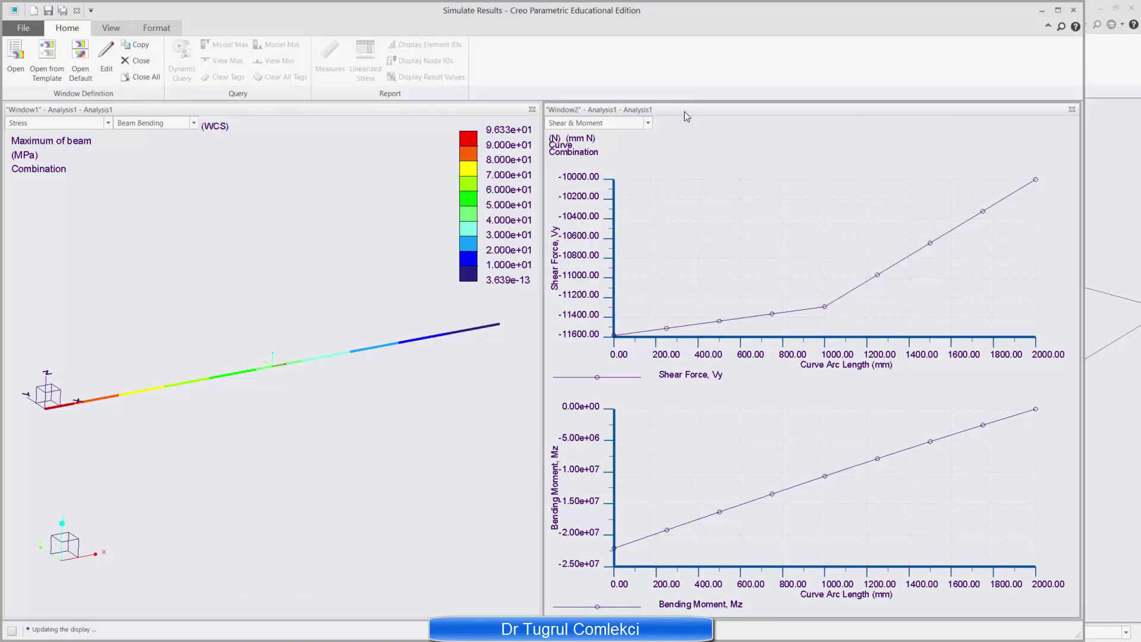
Change Window2's UDL load set scaling to 2 and redraw the graphs
click(106, 67)
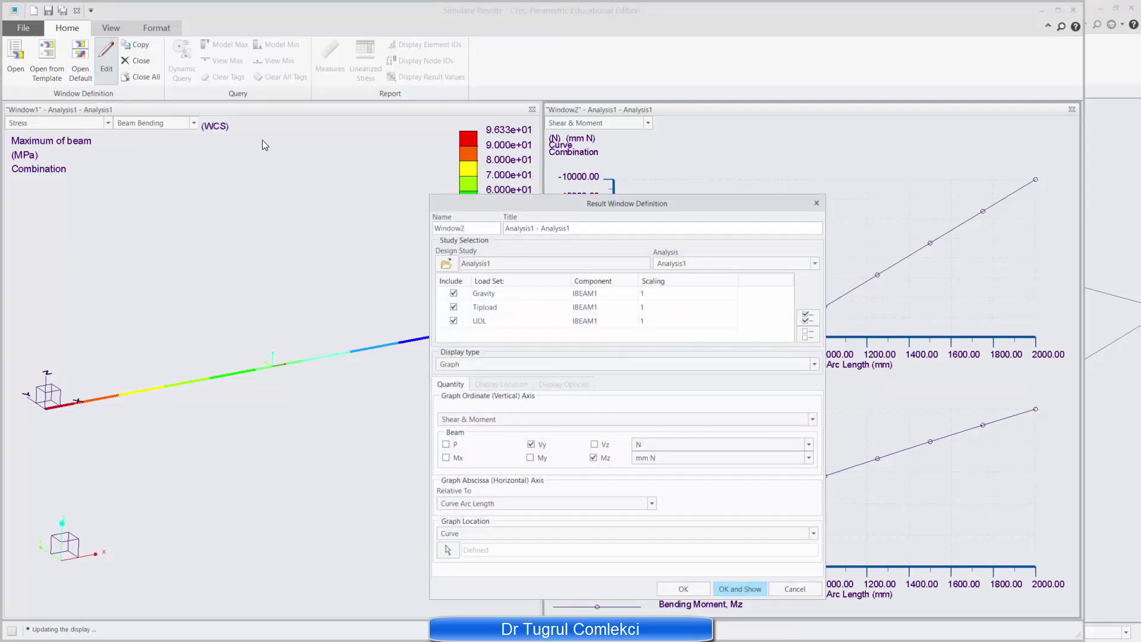
click(654, 321)
text(2)
key(Tab)
click(737, 590)
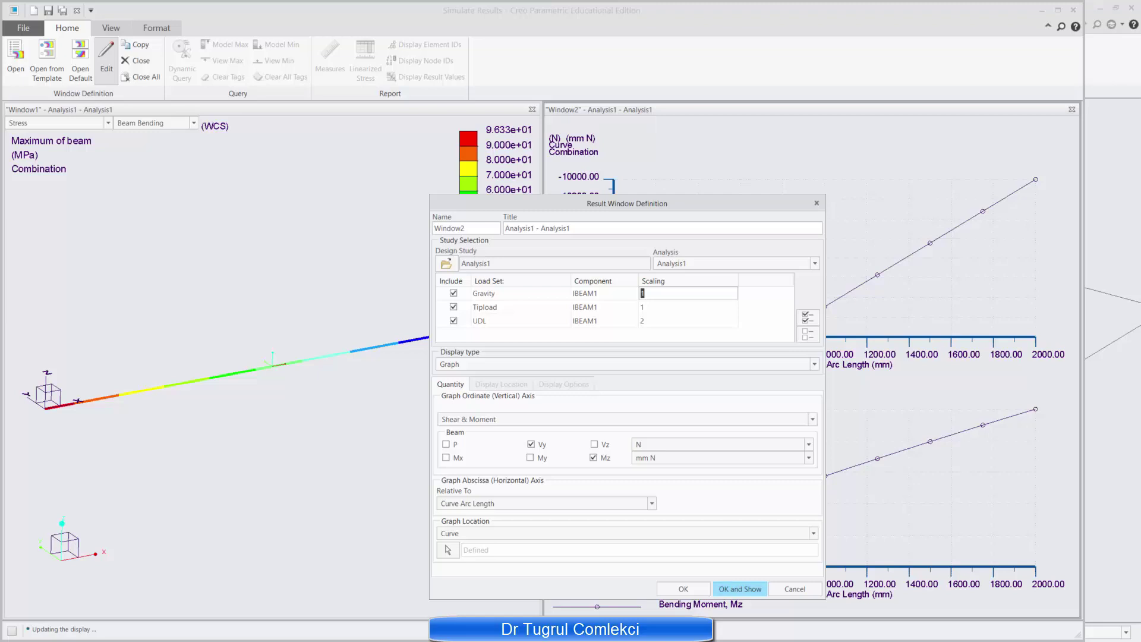